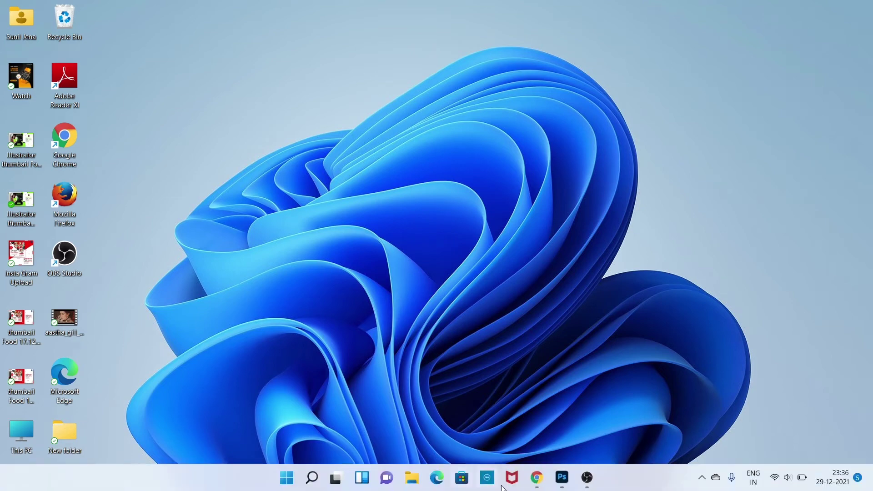
# Step: Create a new 1080 × 1080 px, 72 ppi RGB document with a white background
pyautogui.click(560, 478)
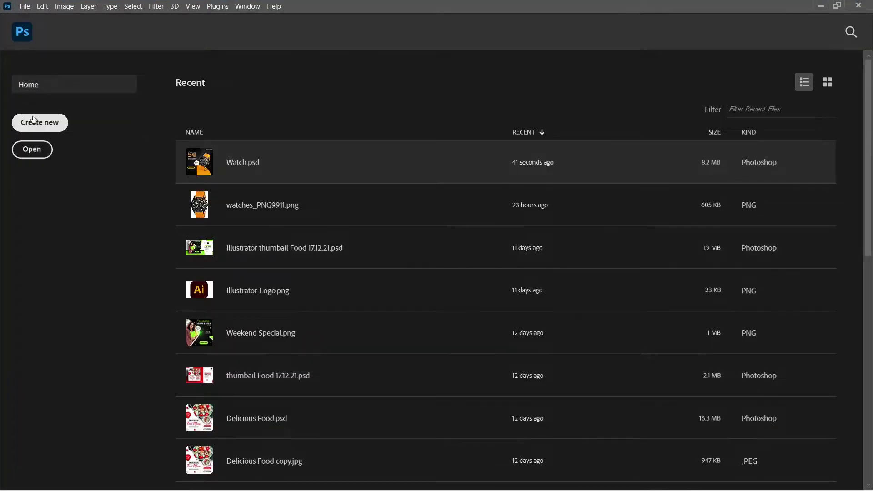
pyautogui.hotkey('ctrl', 'n')
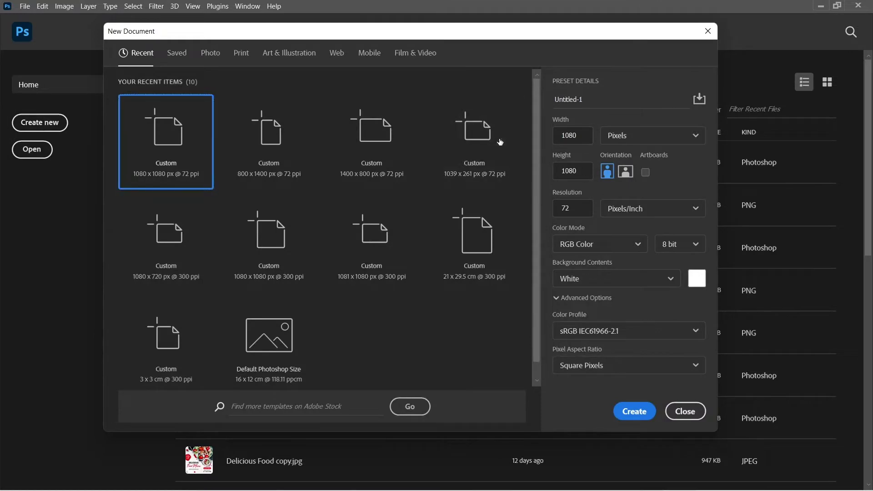
pyautogui.click(583, 171)
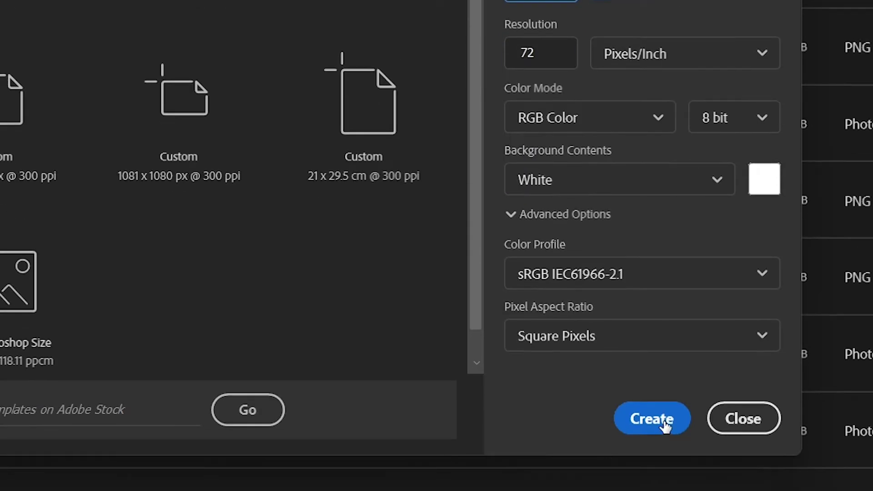
pyautogui.click(662, 423)
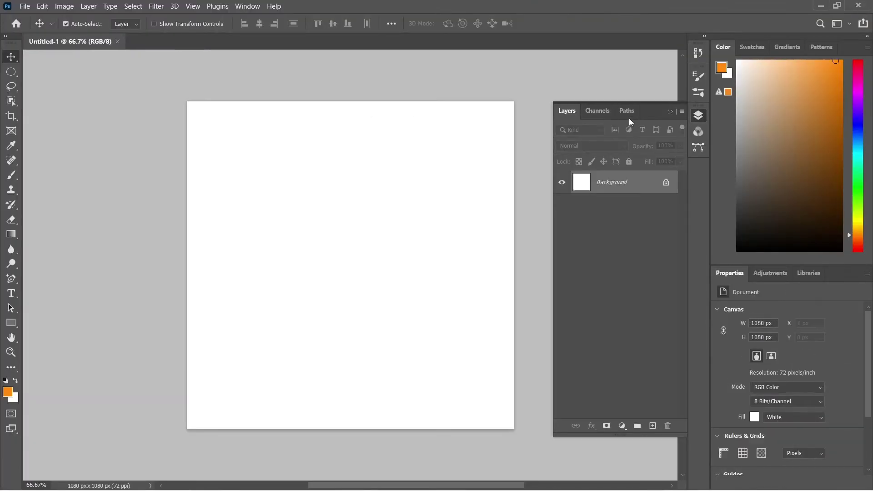
# Step: Add a Solid Color fill layer set to hex 000000 so the canvas is black
pyautogui.click(668, 111)
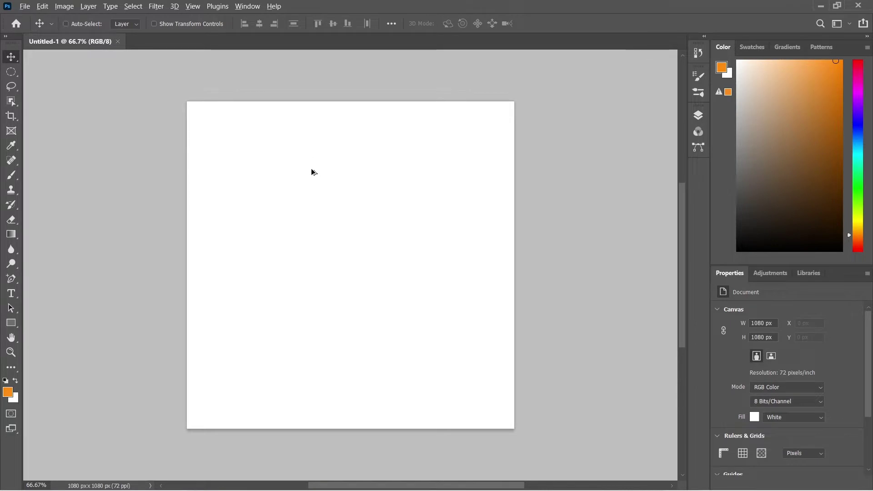
pyautogui.scroll(1, 311, 168)
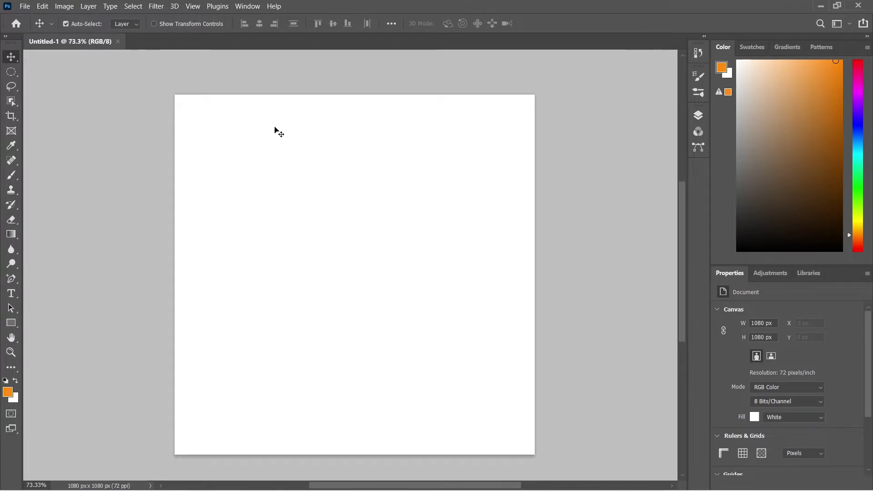
pyautogui.click(700, 116)
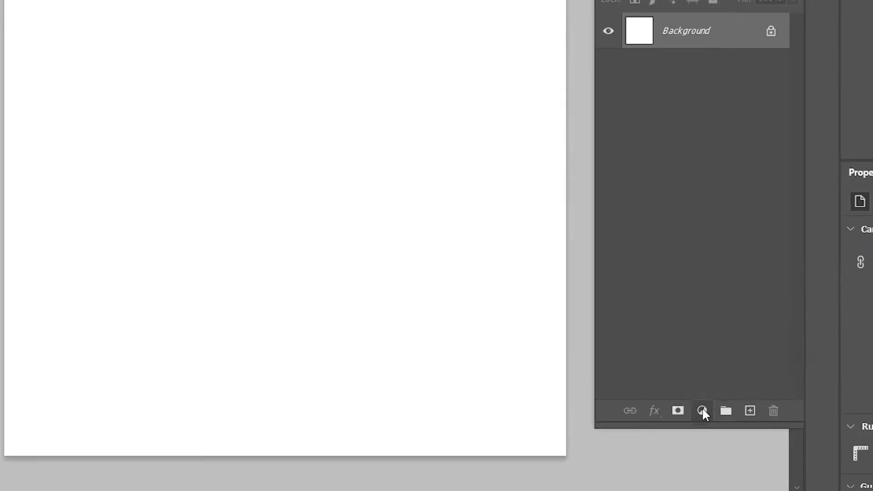
pyautogui.click(622, 426)
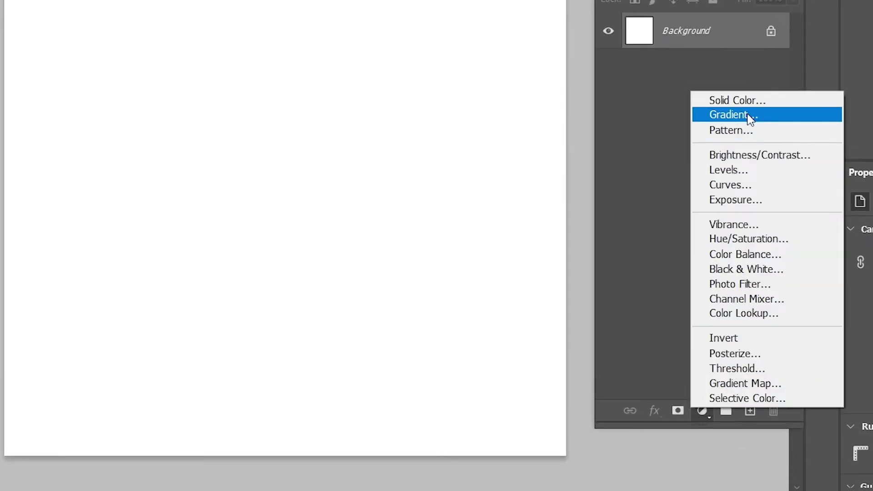
pyautogui.click(767, 100)
pyautogui.write('000000')
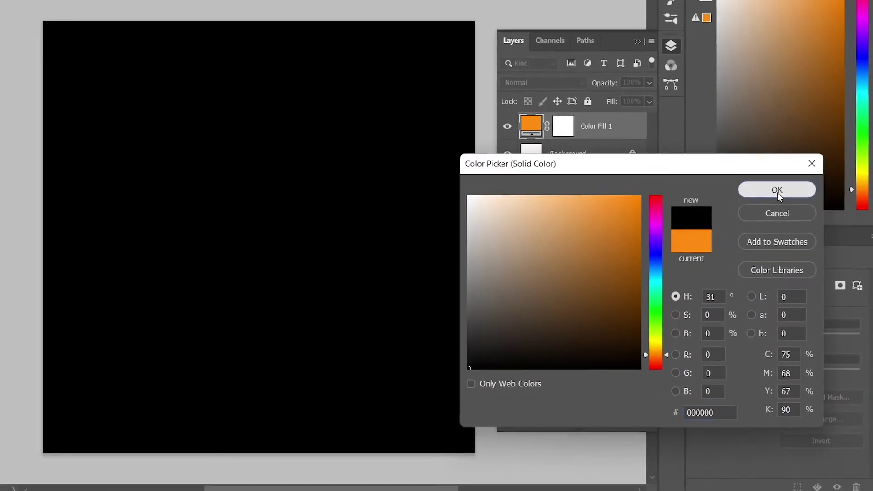
pyautogui.click(777, 191)
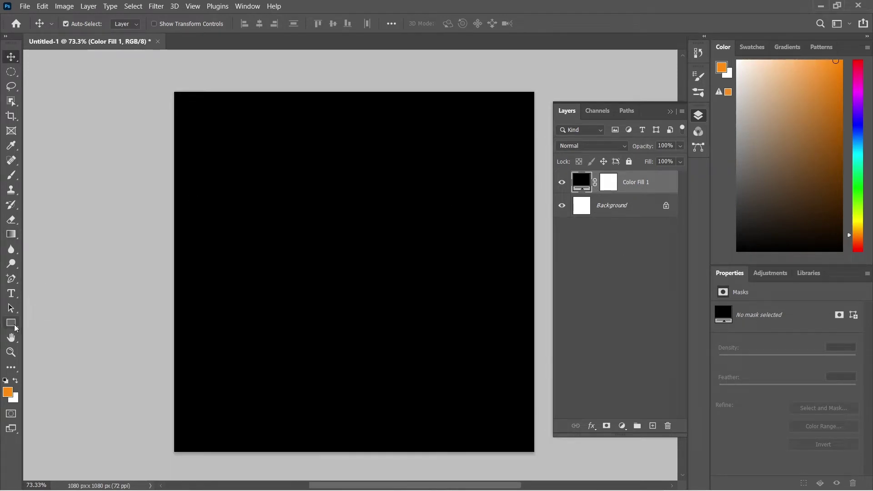
pyautogui.click(11, 324)
# Step: Draw a tall centre rectangle filled with a dark black-to-grey 90° gradient
pyautogui.moveTo(325, 82)
pyautogui.mouseDown()
pyautogui.moveTo(390, 466)
pyautogui.moveTo(421, 459)
pyautogui.mouseUp()
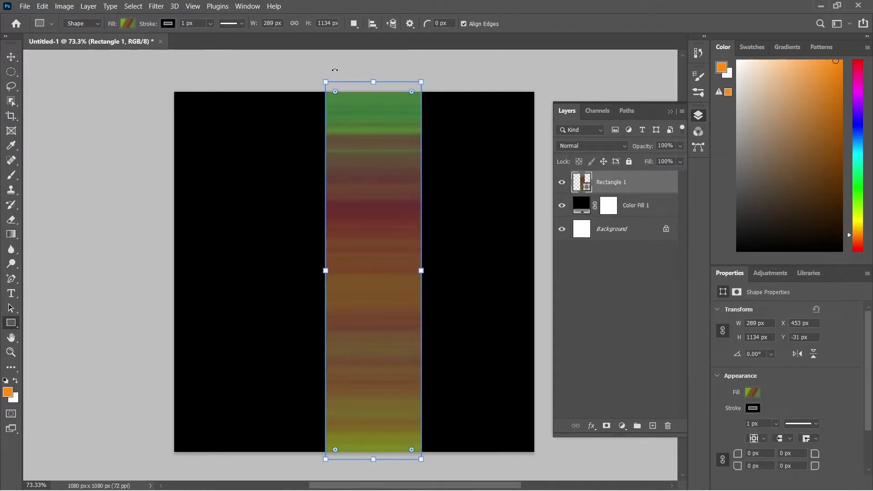
pyautogui.click(128, 23)
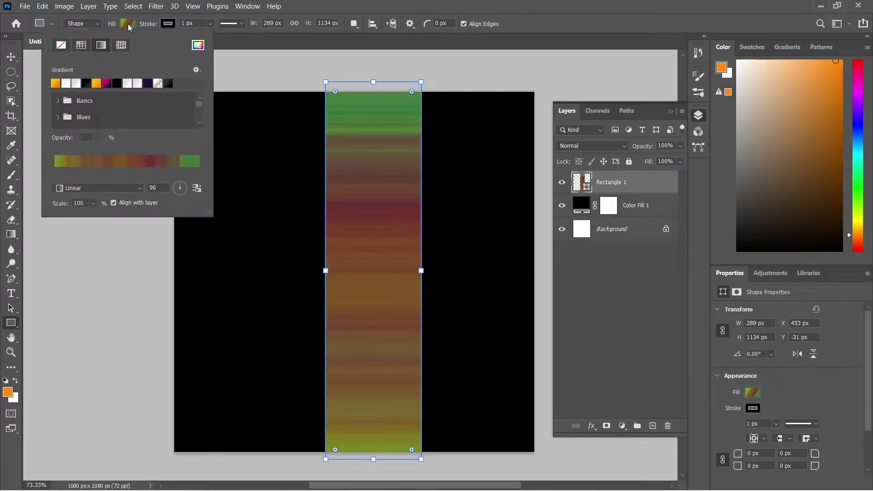
pyautogui.click(55, 83)
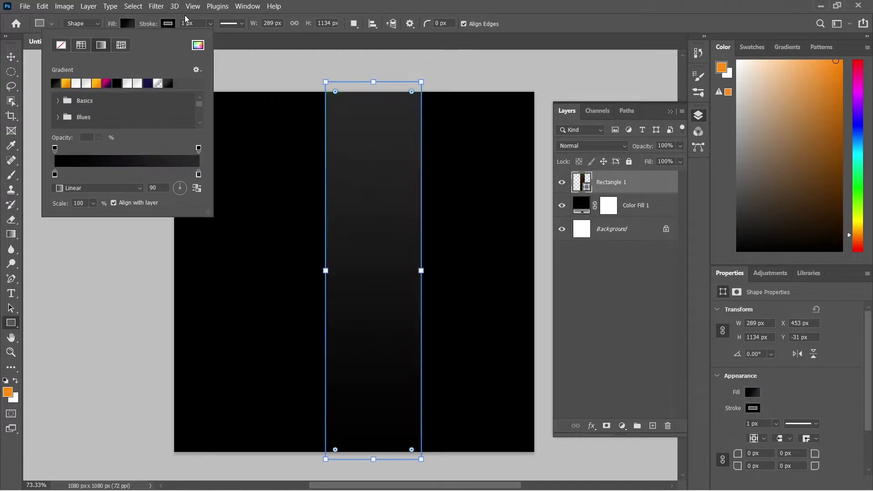
pyautogui.click(198, 45)
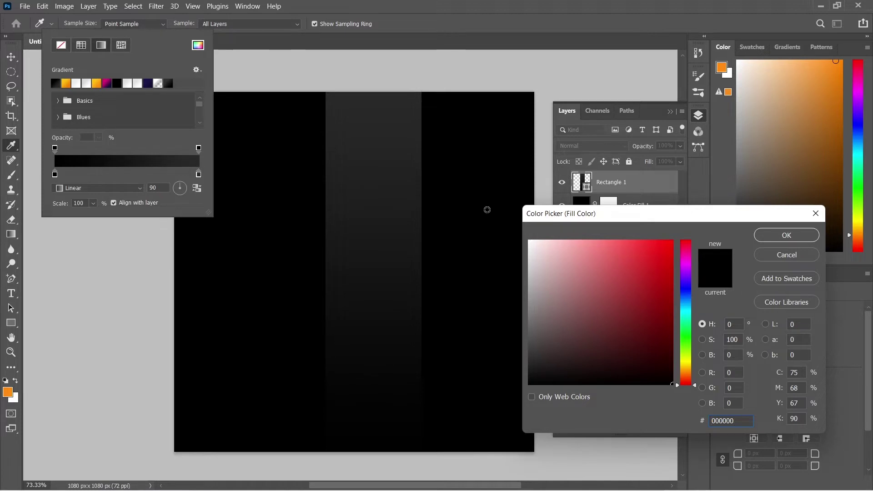
pyautogui.click(786, 255)
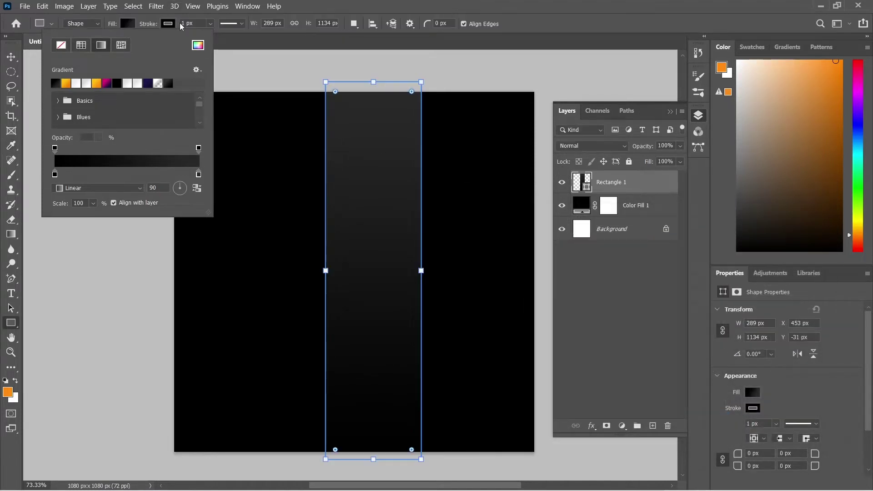
pyautogui.click(150, 6)
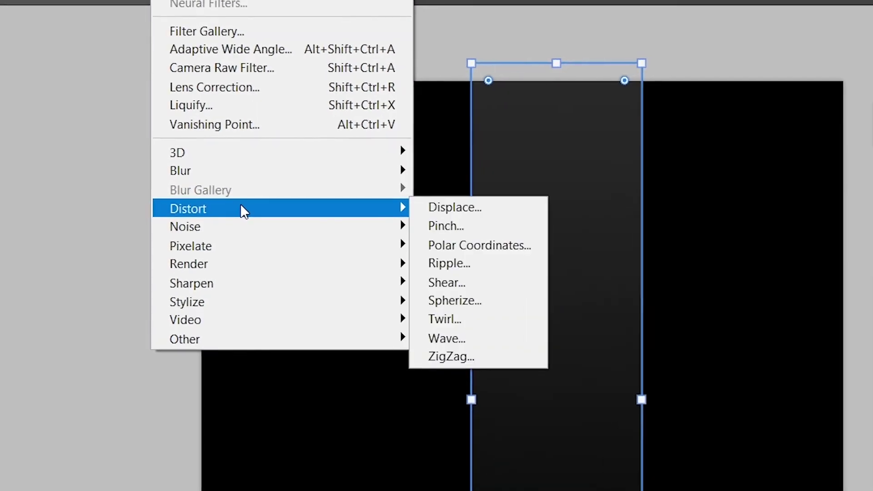
pyautogui.moveTo(181, 212)
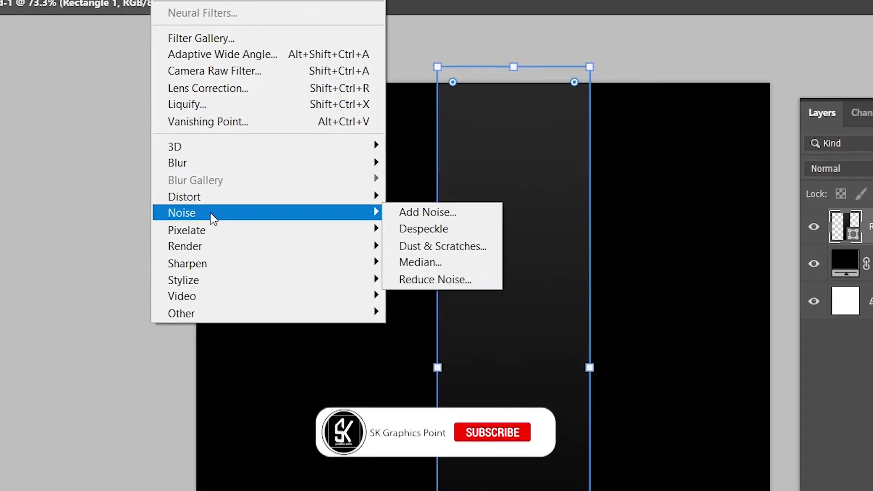
# Step: Convert the strip to a smart object and add Uniform Add Noise at about 136%
pyautogui.click(402, 207)
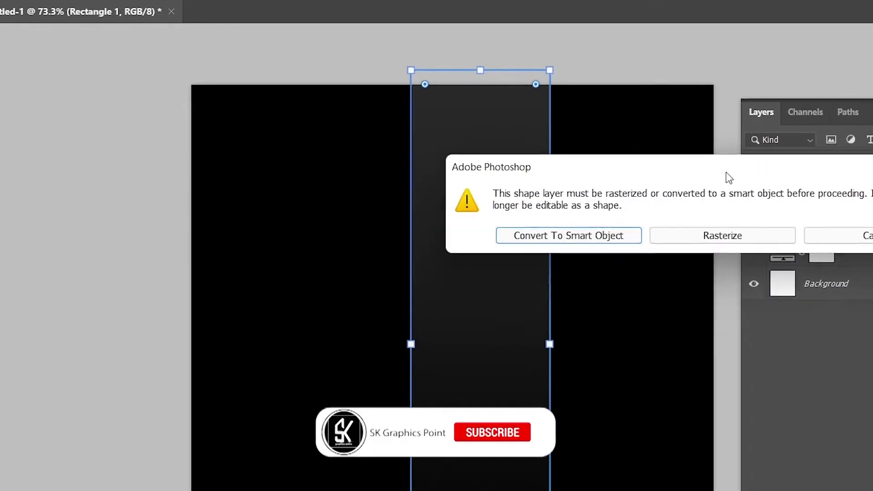
pyautogui.click(608, 227)
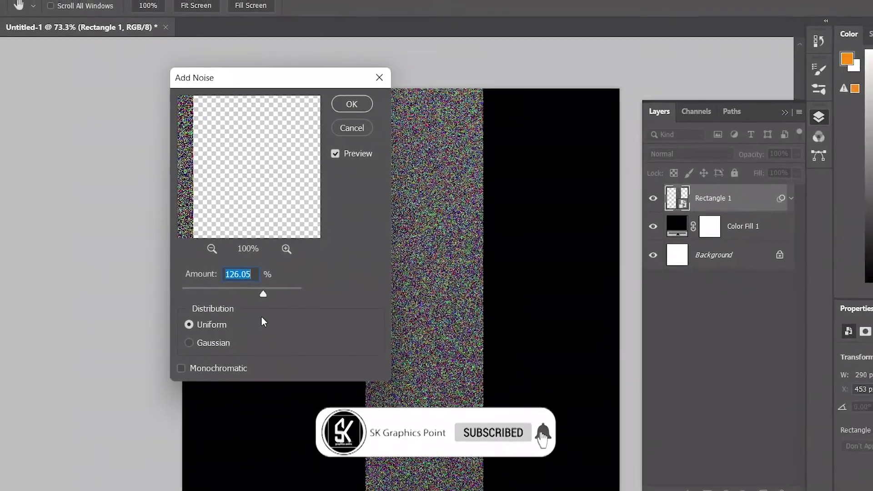
pyautogui.moveTo(255, 287); pyautogui.dragTo(256, 281)
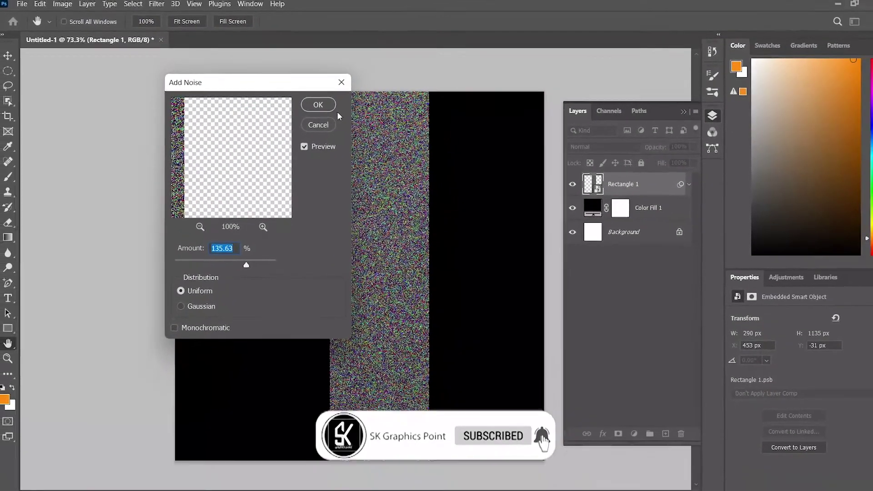
pyautogui.click(326, 108)
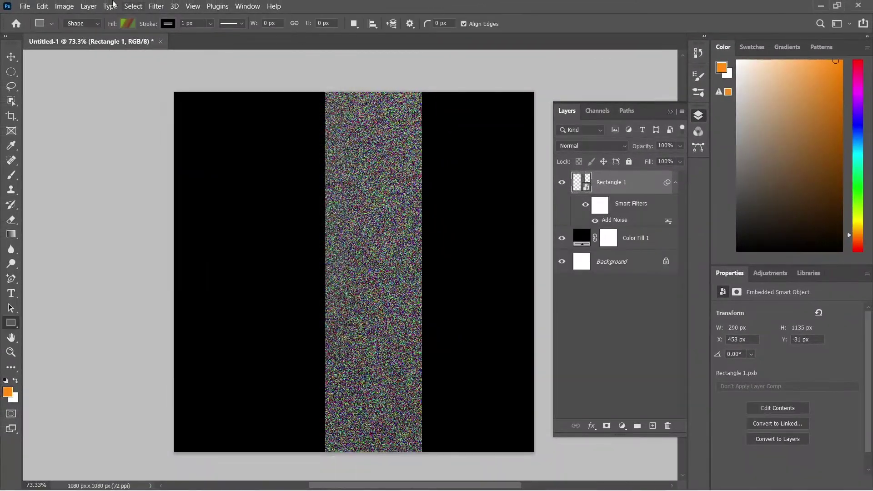
pyautogui.click(157, 7)
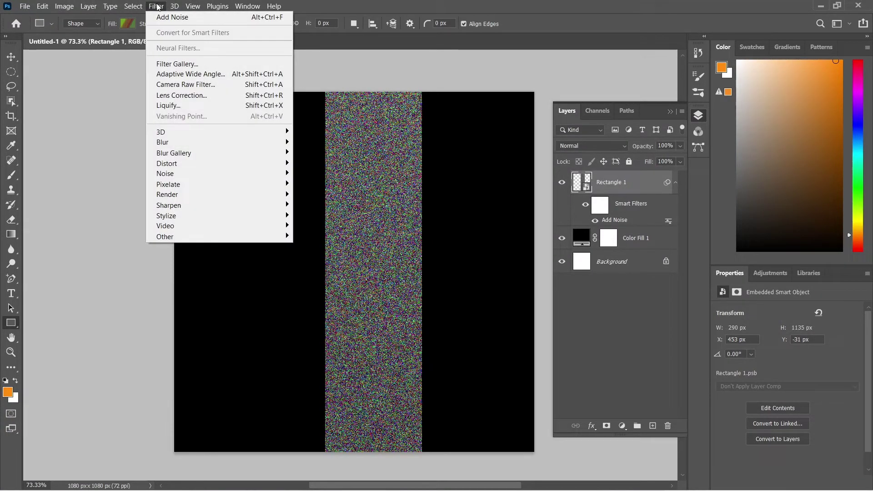
# Step: Apply the Filter Gallery's Artistic > Rough Pastels texture to the noisy strip
pyautogui.click(191, 66)
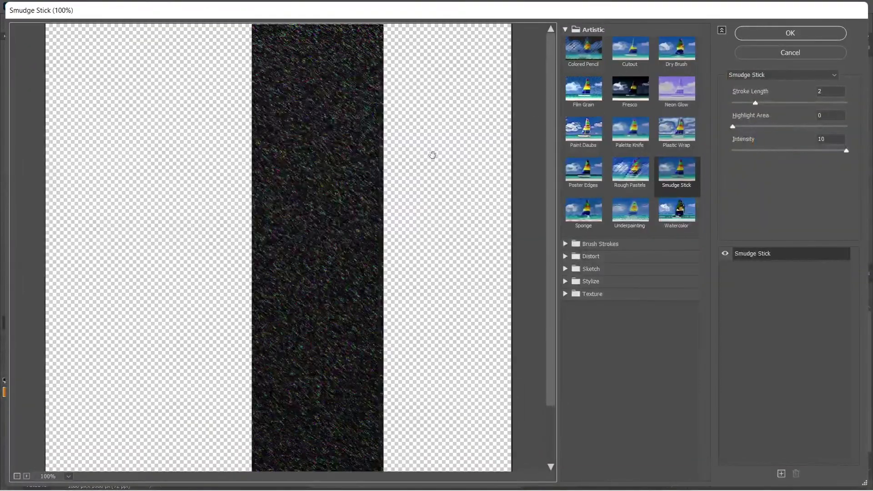
pyautogui.click(587, 137)
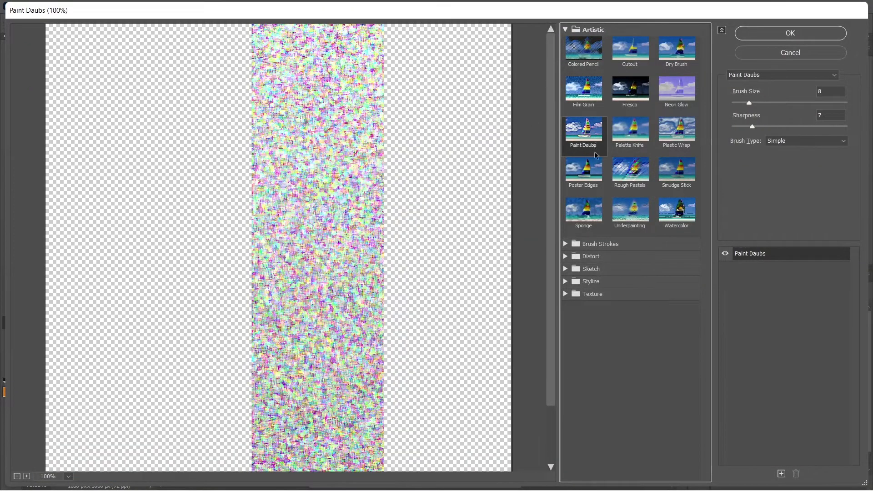
pyautogui.click(591, 172)
pyautogui.click(677, 172)
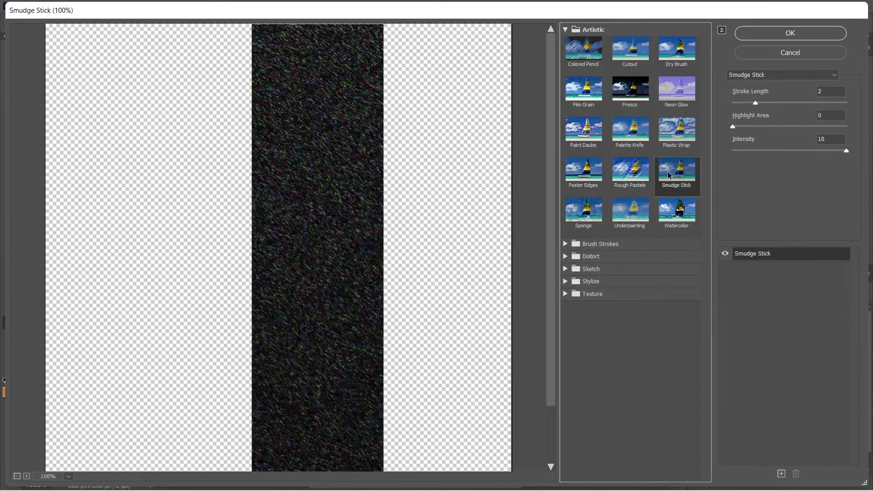
pyautogui.click(643, 175)
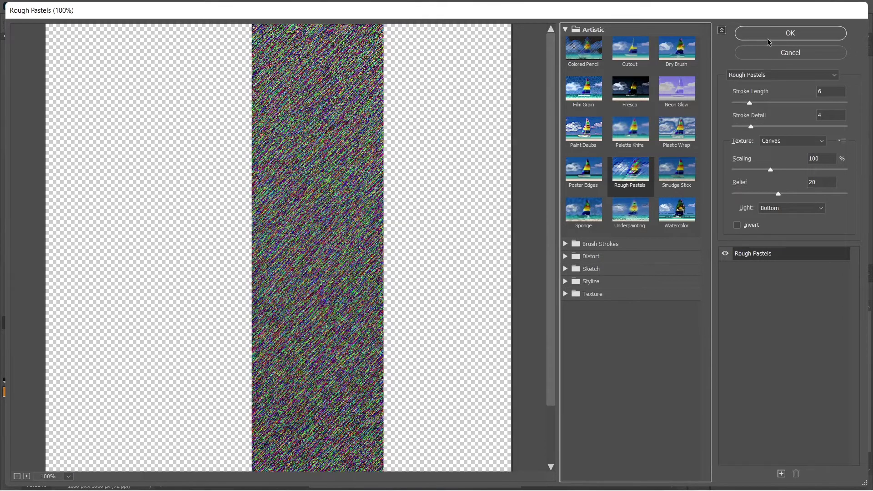
pyautogui.click(768, 38)
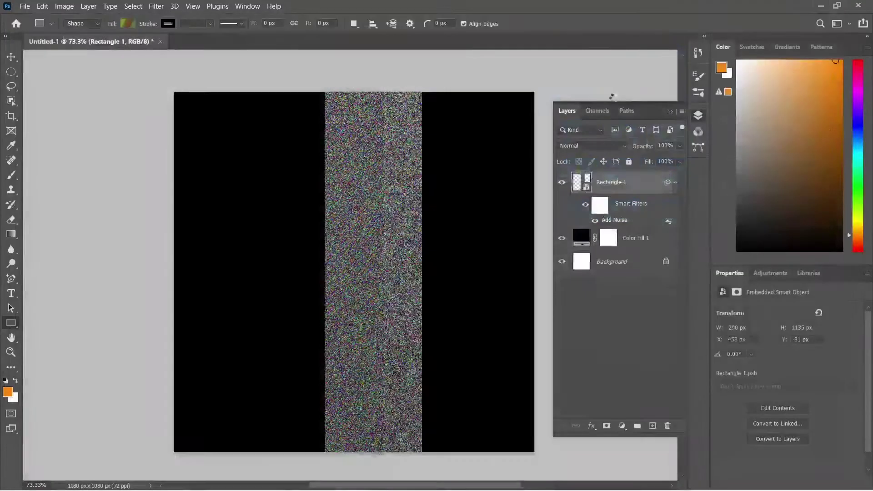
pyautogui.click(156, 7)
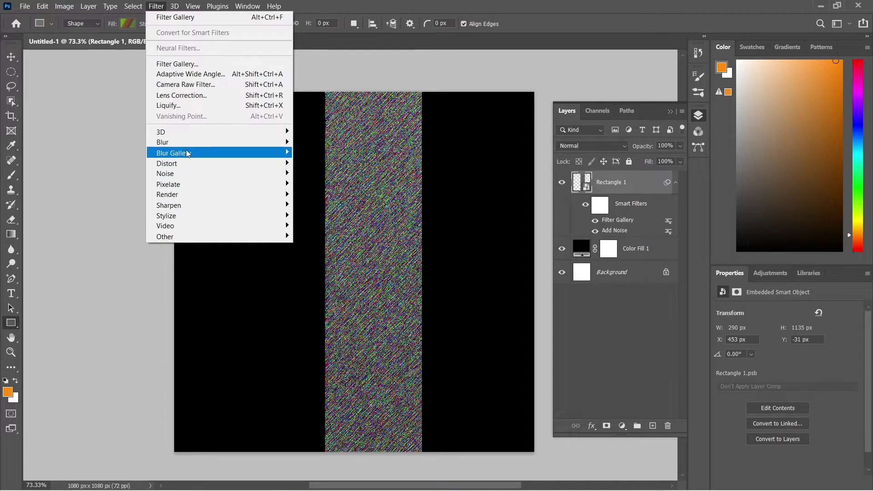
pyautogui.moveTo(205, 142)
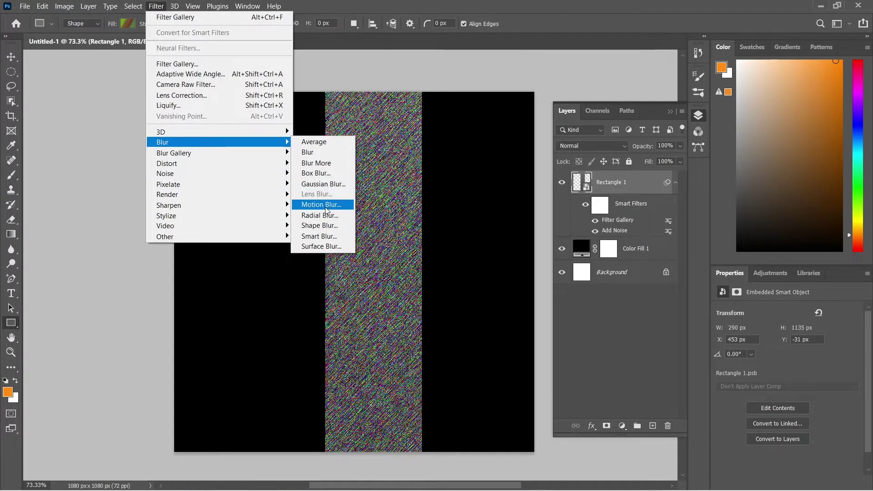
# Step: Add a Motion Blur at 0° and 201 pixels to the strip
pyautogui.click(329, 205)
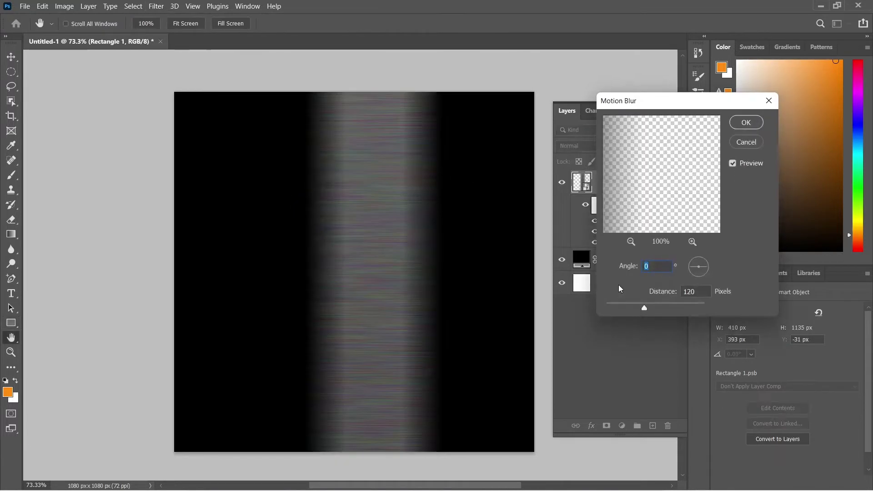
pyautogui.moveTo(644, 308); pyautogui.dragTo(658, 307)
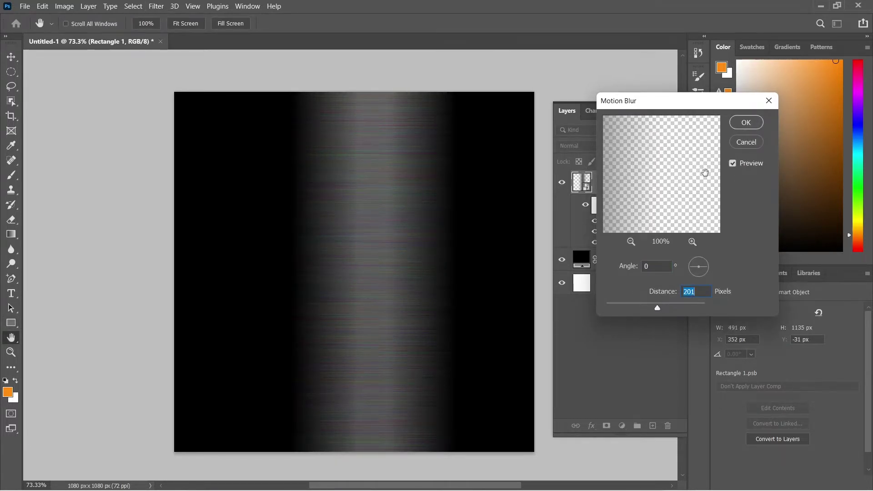
pyautogui.click(746, 123)
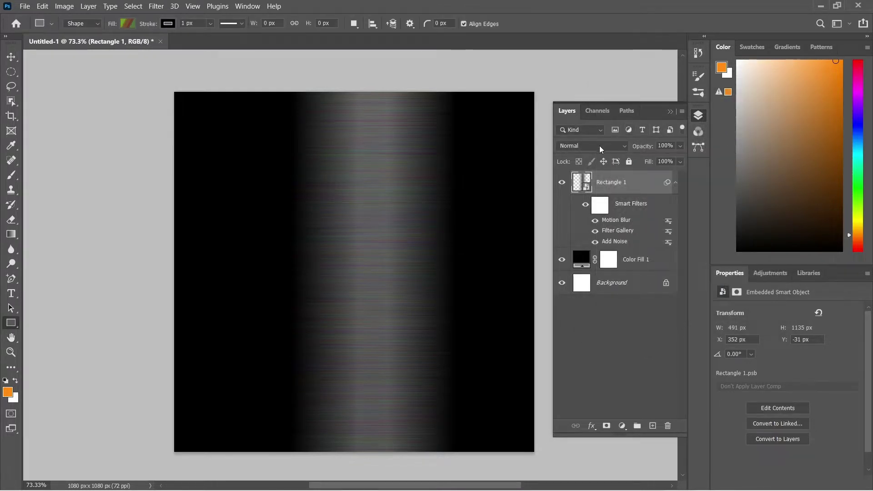
# Step: Set Rectangle 1 to Linear Dodge (Add) blend mode at 35% opacity
pyautogui.scroll(-1, 599, 146)
pyautogui.scroll(-1, 599, 145)
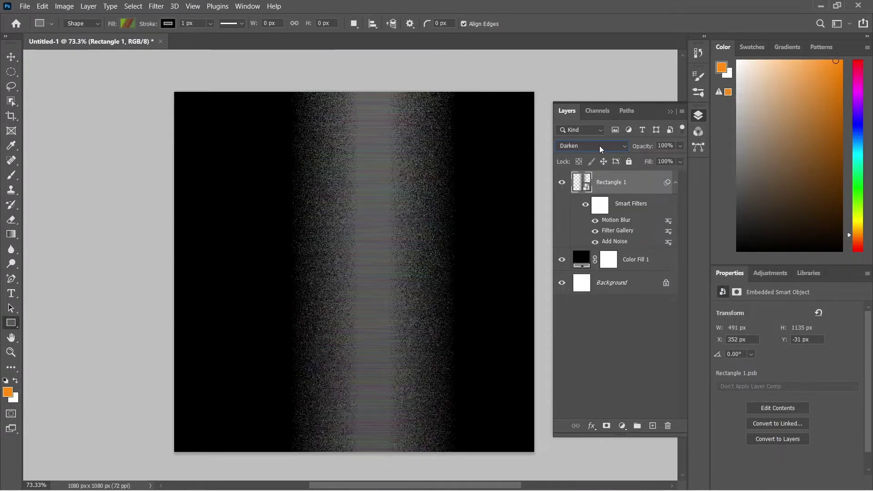
pyautogui.scroll(-1, 600, 145)
pyautogui.scroll(-1, 600, 146)
pyautogui.scroll(-1, 599, 146)
pyautogui.scroll(-3, 599, 146)
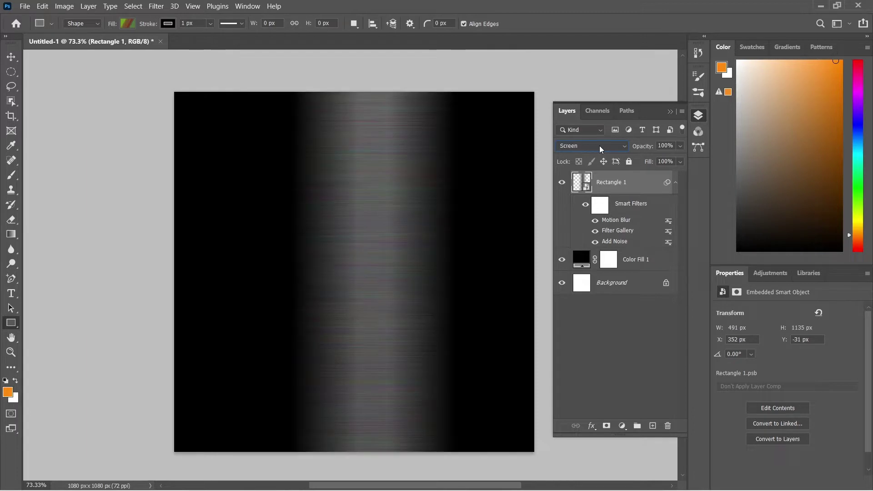
pyautogui.scroll(-1, 599, 146)
pyautogui.scroll(-2, 599, 145)
pyautogui.scroll(-1, 600, 145)
pyautogui.scroll(-2, 599, 145)
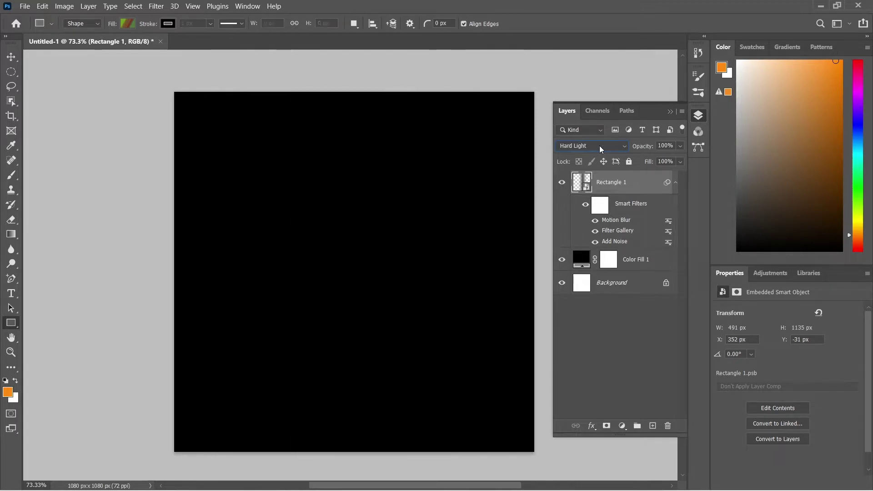
pyautogui.scroll(-1, 599, 146)
pyautogui.scroll(-2, 599, 145)
pyautogui.scroll(-1, 600, 145)
pyautogui.scroll(-2, 599, 145)
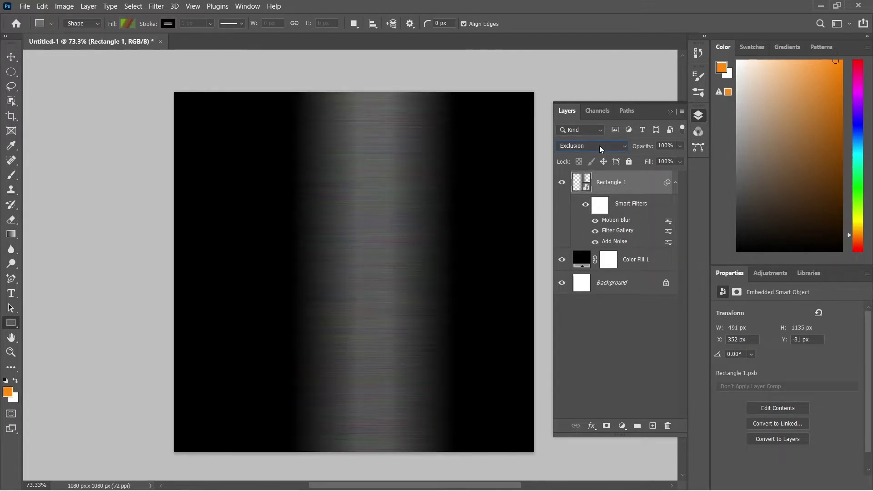
pyautogui.scroll(-1, 599, 145)
pyautogui.scroll(-1, 600, 145)
pyautogui.scroll(-1, 600, 145)
pyautogui.scroll(-2, 599, 145)
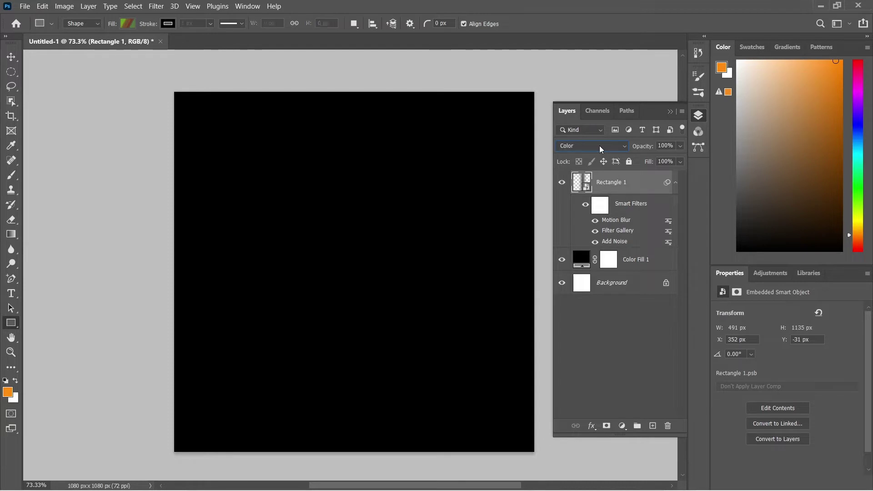
pyautogui.scroll(-1, 599, 146)
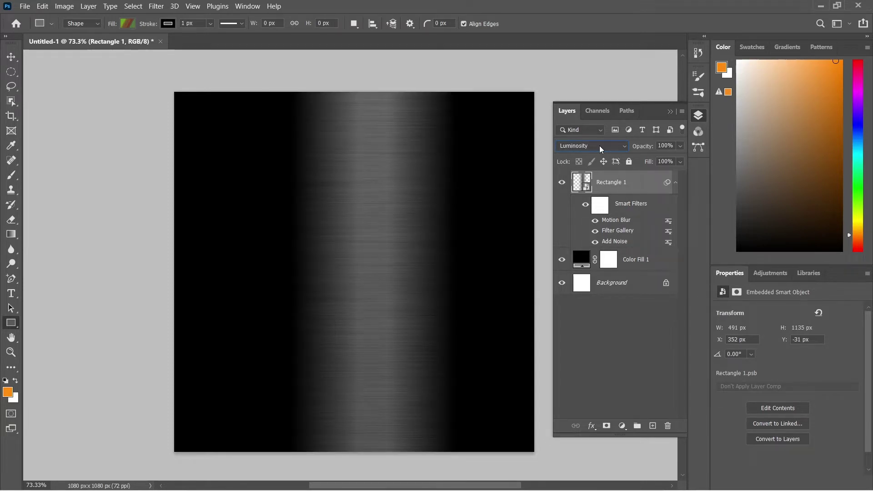
pyautogui.click(599, 145)
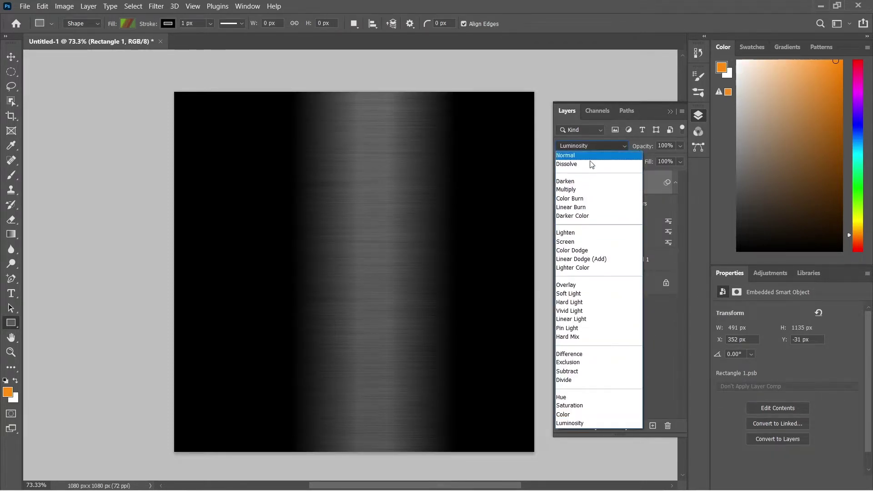
pyautogui.click(573, 258)
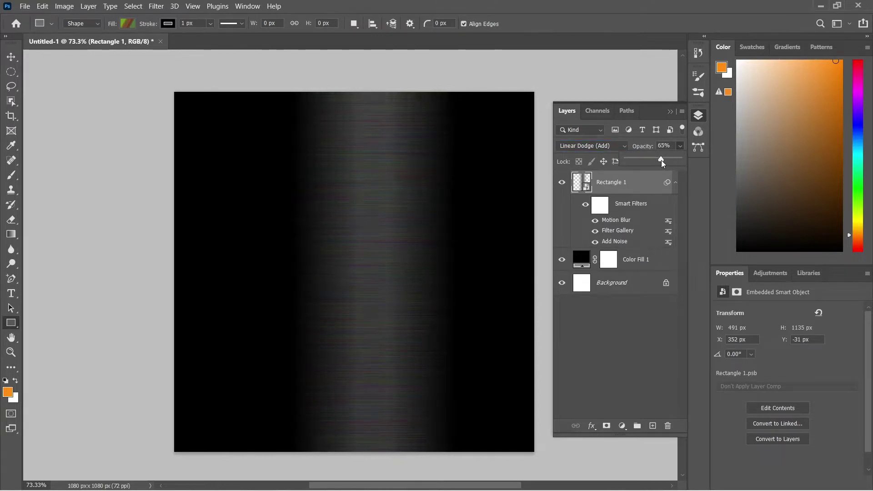
pyautogui.moveTo(661, 160); pyautogui.dragTo(646, 160)
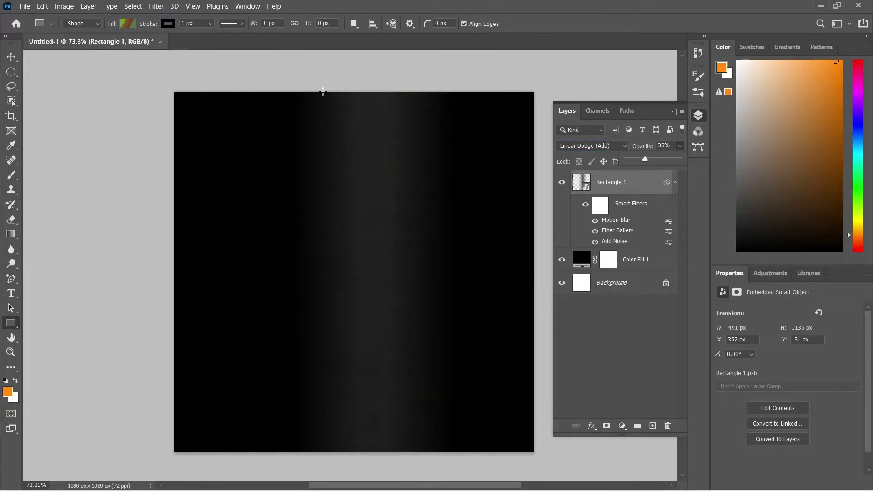
# Step: Commit a free transform on the glow layer, then browse the Distort filters
pyautogui.click(11, 57)
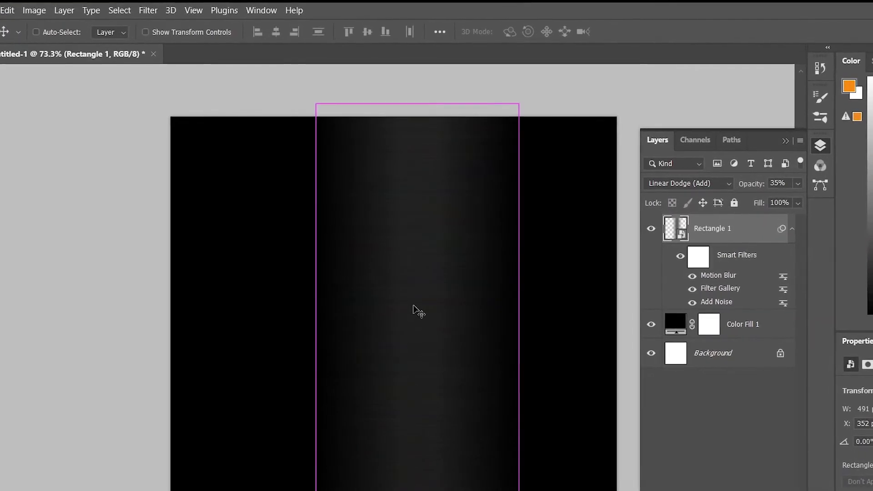
pyautogui.hotkey('ctrl', 't')
pyautogui.click(533, 256)
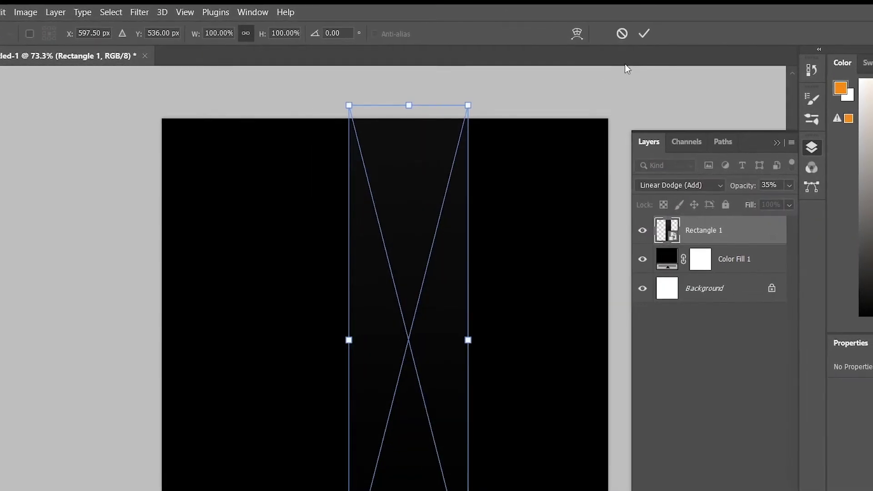
pyautogui.click(640, 34)
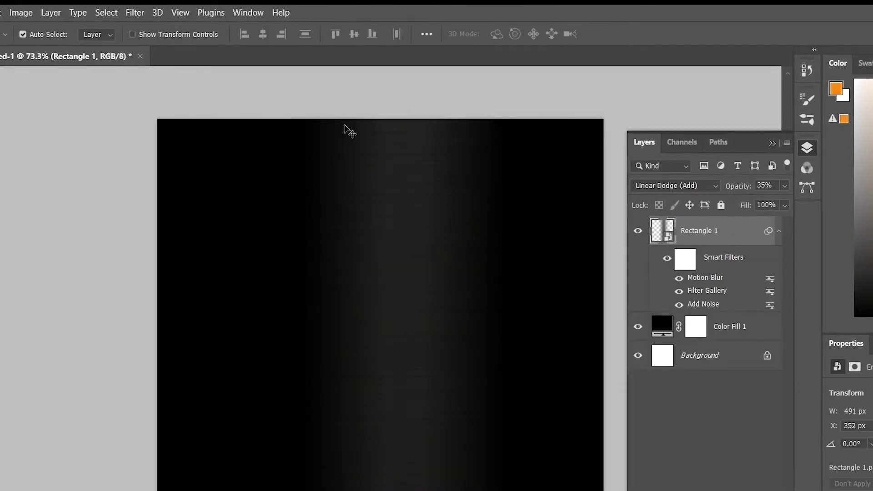
pyautogui.click(101, 13)
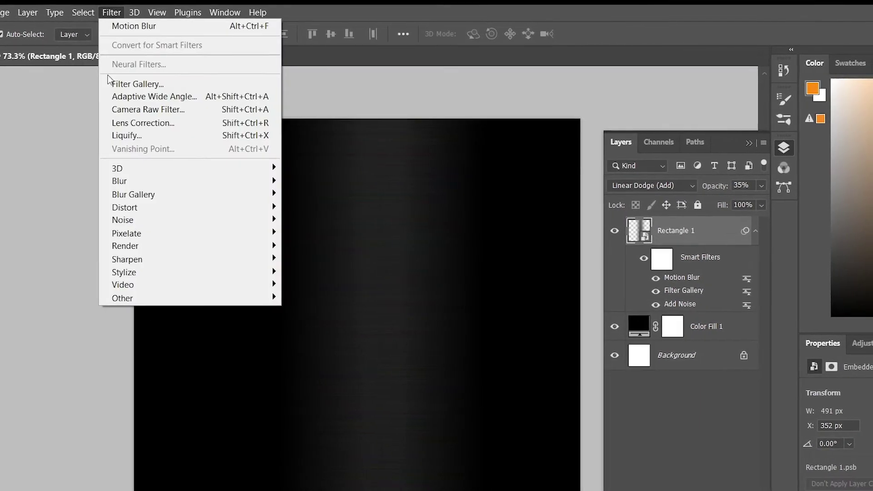
pyautogui.moveTo(130, 13)
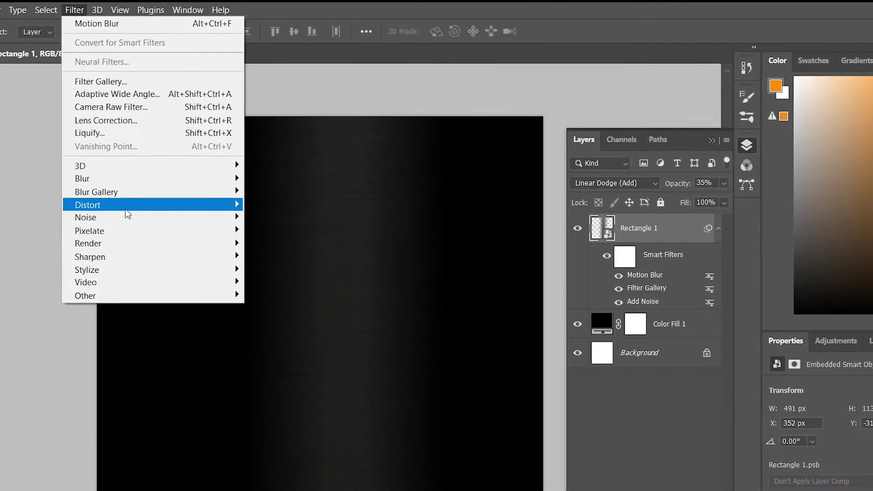
pyautogui.moveTo(78, 203)
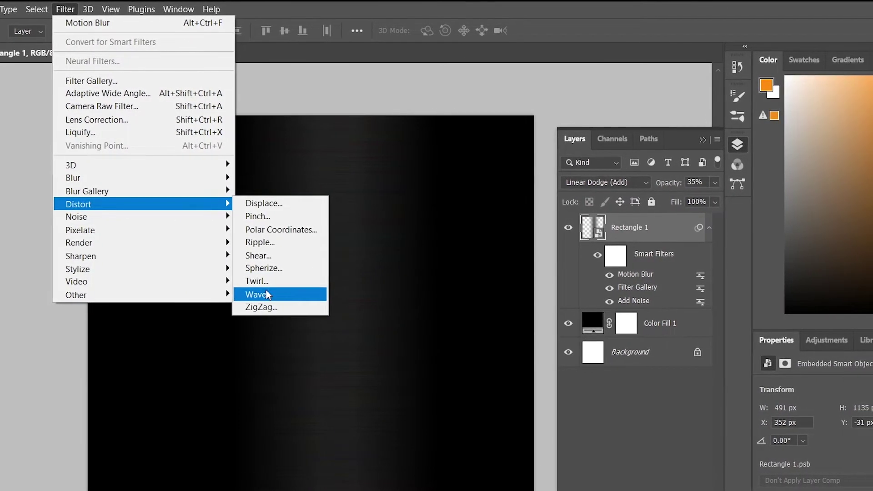
# Step: Apply a Sine Wave distortion with 5 generators and amplitude 1–75 to the glow
pyautogui.click(267, 295)
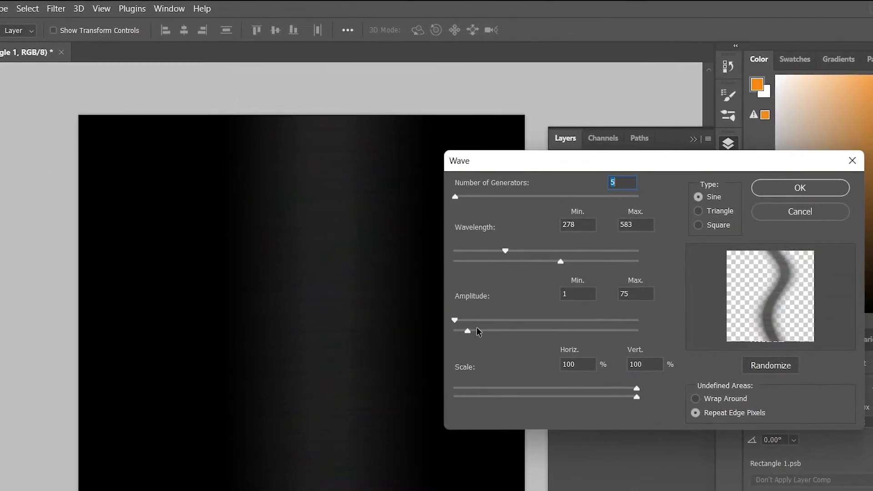
pyautogui.moveTo(468, 330)
pyautogui.mouseDown()
pyautogui.moveTo(481, 331)
pyautogui.moveTo(464, 332)
pyautogui.mouseUp()
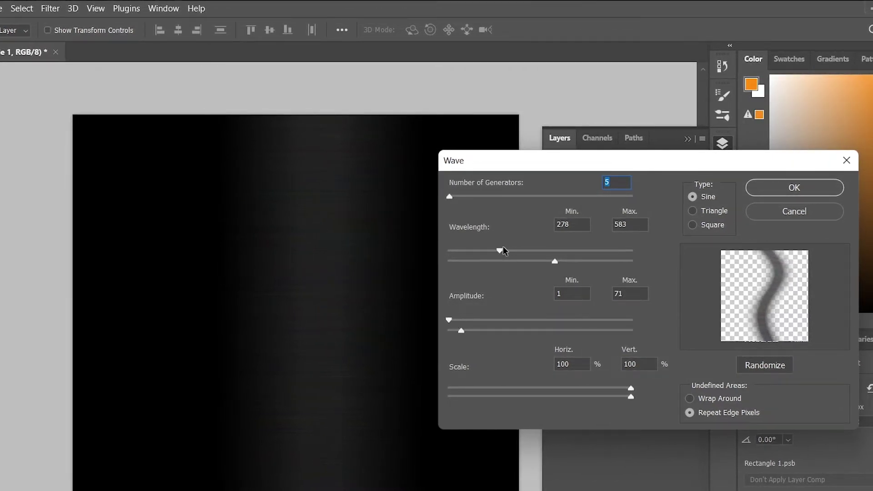
pyautogui.moveTo(522, 247)
pyautogui.mouseDown()
pyautogui.moveTo(456, 247)
pyautogui.moveTo(506, 249)
pyautogui.mouseUp()
pyautogui.moveTo(464, 332)
pyautogui.mouseDown()
pyautogui.moveTo(473, 332)
pyautogui.moveTo(465, 332)
pyautogui.mouseUp()
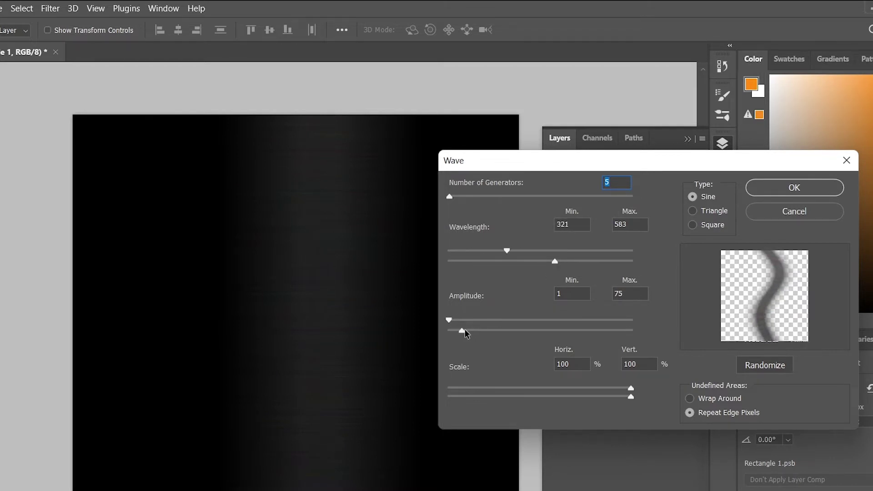
pyautogui.click(775, 184)
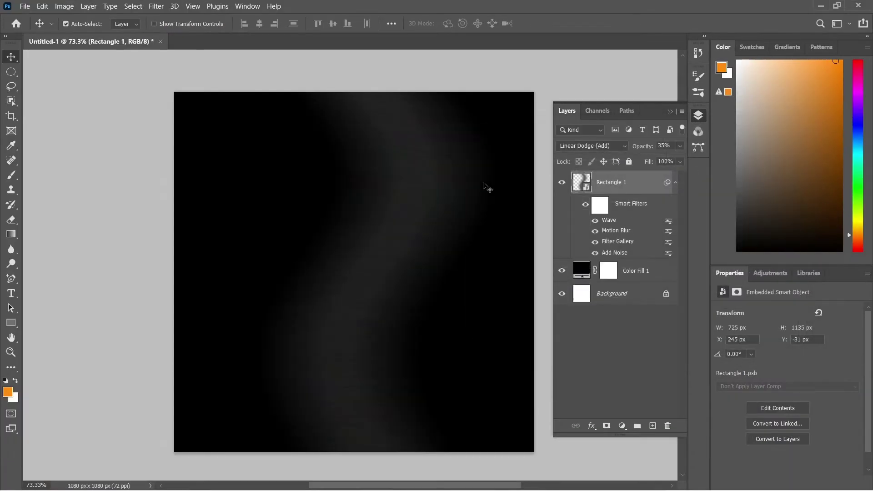
# Step: Move the wavy glow left and up to the top edge of the canvas
pyautogui.moveTo(424, 195); pyautogui.dragTo(394, 203)
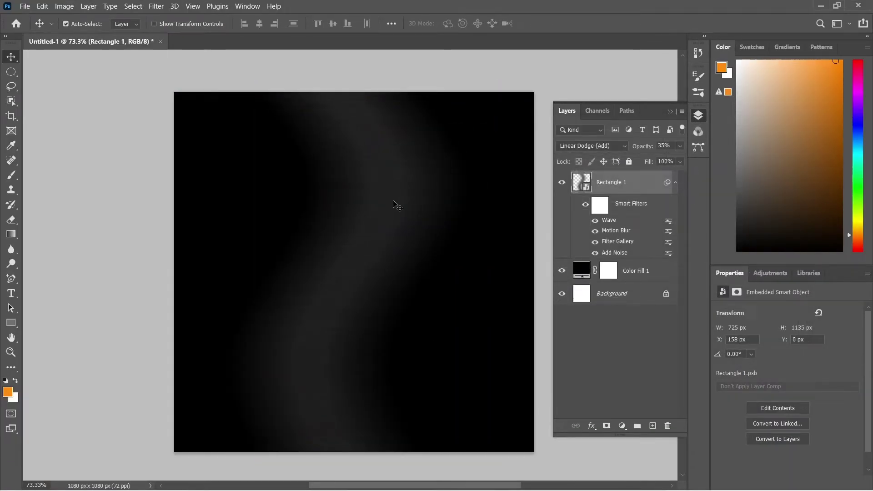
pyautogui.scroll(-2, 397, 205)
pyautogui.scroll(-1, 400, 204)
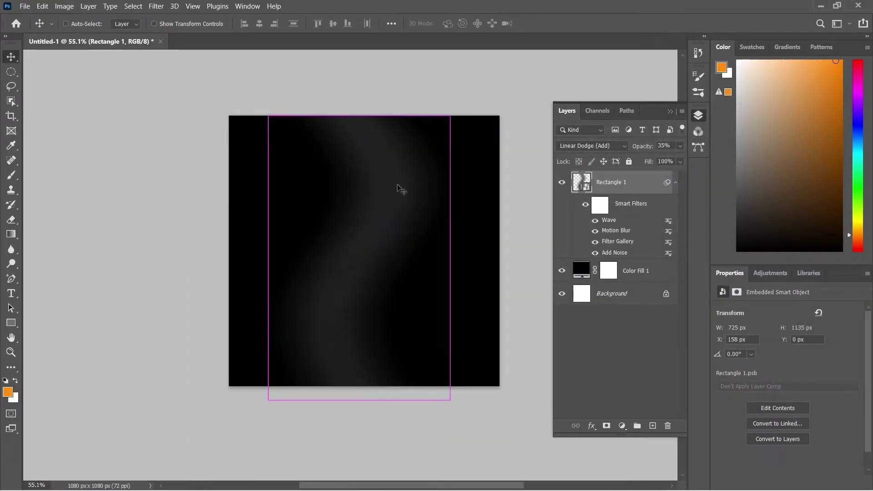
pyautogui.press('t')
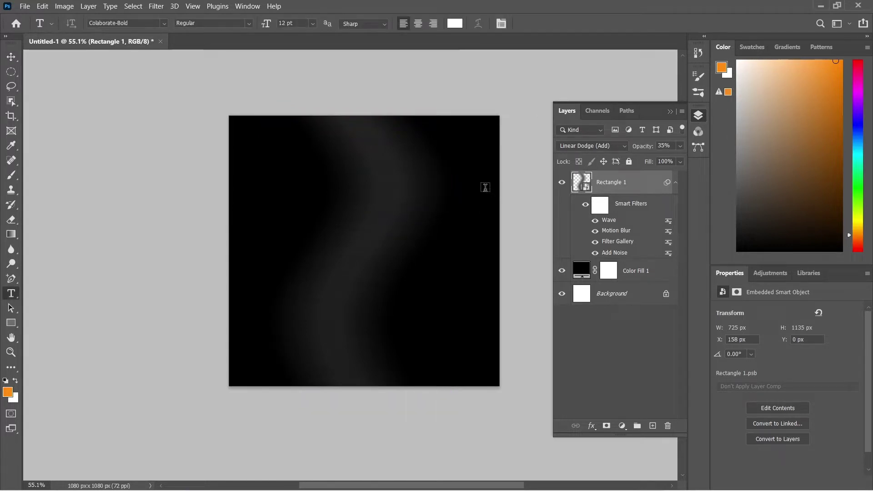
pyautogui.click(10, 57)
# Step: Rotate the glow about 25° and bring up the Open file window
pyautogui.hotkey('ctrl', 't')
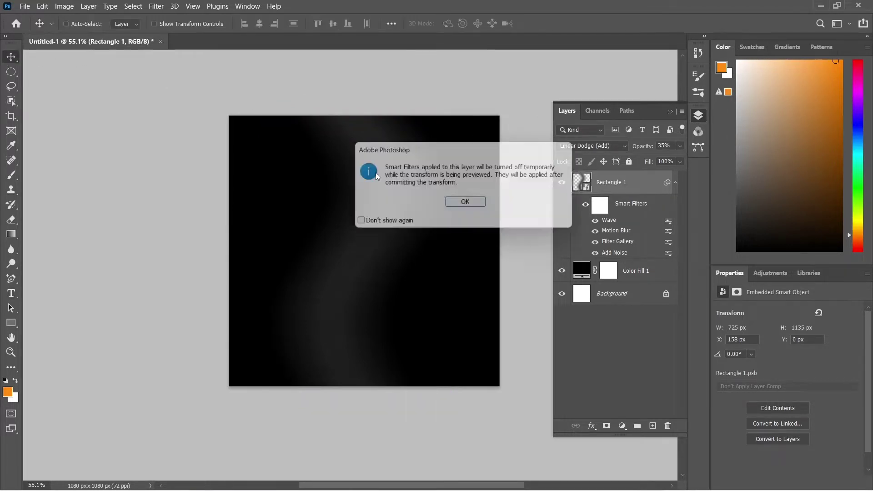
pyautogui.press('Return')
pyautogui.moveTo(472, 220); pyautogui.dragTo(467, 275)
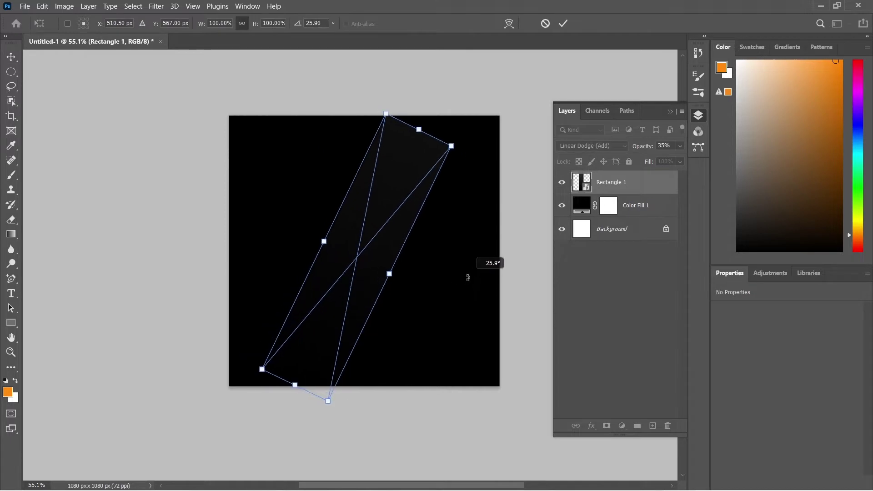
pyautogui.press('Return')
pyautogui.hotkey('ctrl', 'o')
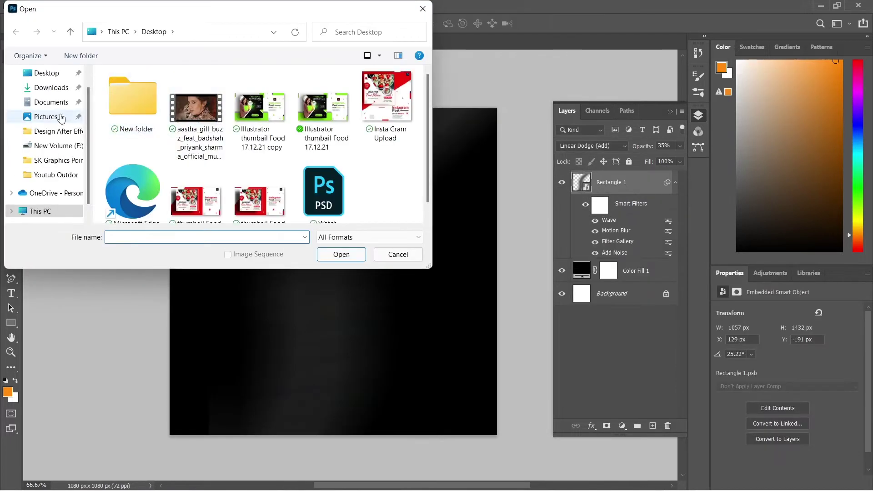
# Step: Open watches_PNG9911.png from Downloads and drag the watch into the ad document
pyautogui.click(48, 106)
pyautogui.click(125, 127)
pyautogui.click(349, 254)
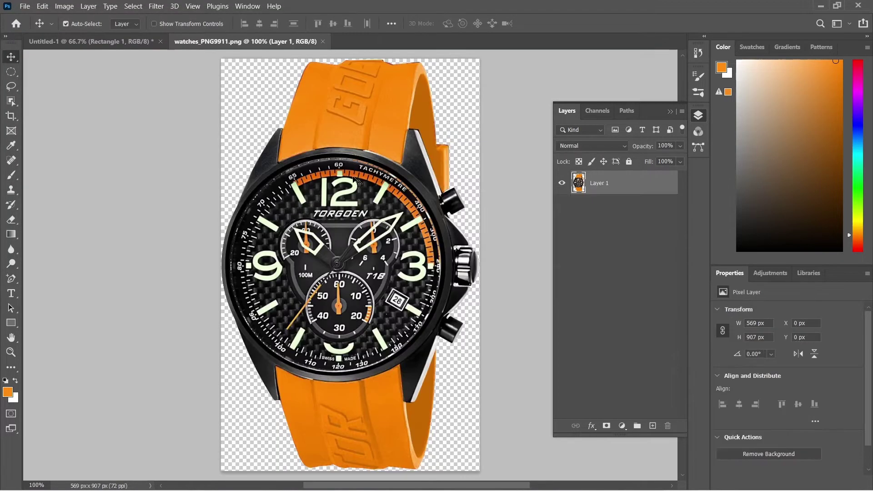
pyautogui.moveTo(376, 210); pyautogui.dragTo(348, 209)
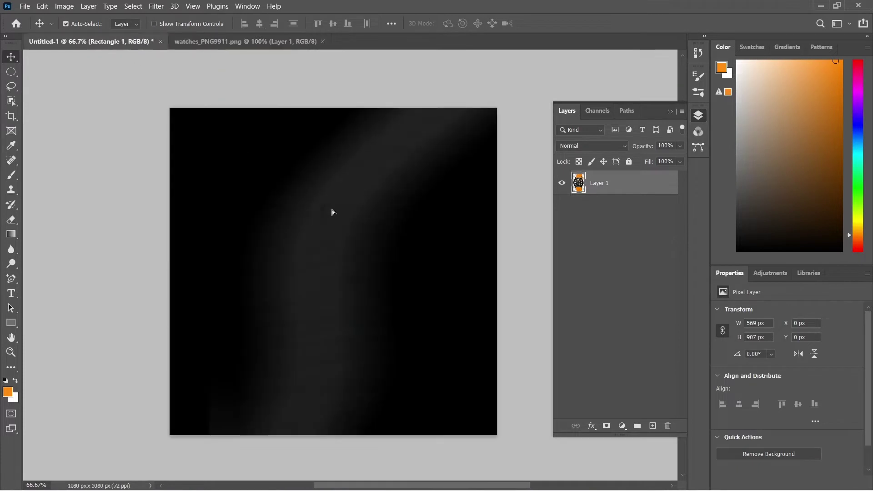
# Step: Scale the watch down, tilt it about 17°, and place it on the canvas's right side
pyautogui.hotkey('ctrl', 't')
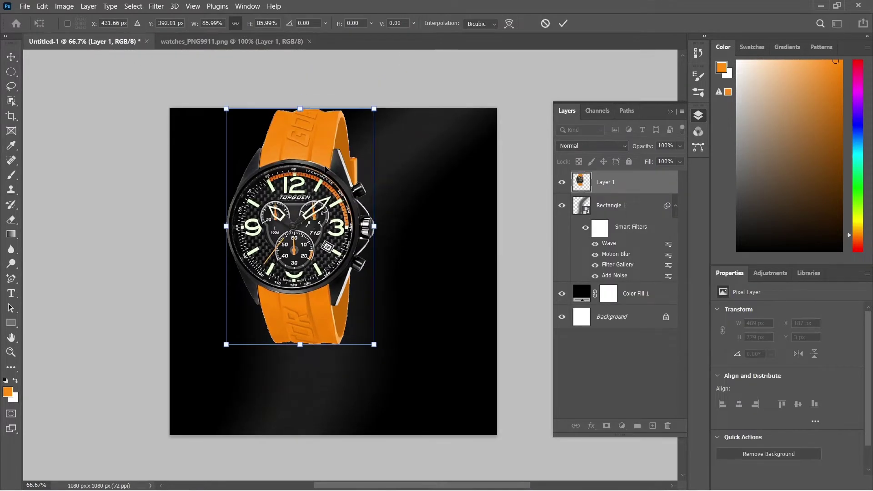
pyautogui.moveTo(399, 70); pyautogui.dragTo(369, 192)
pyautogui.moveTo(314, 291); pyautogui.dragTo(378, 278)
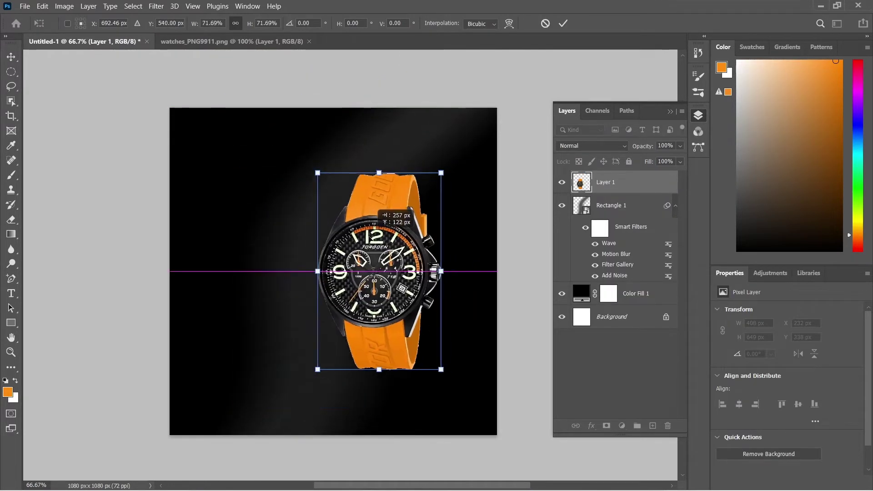
pyautogui.moveTo(440, 170); pyautogui.dragTo(492, 193)
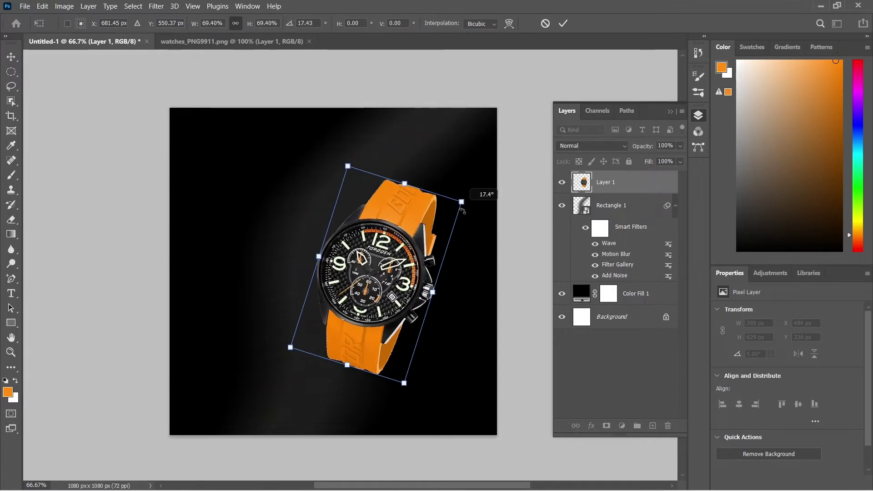
pyautogui.click(563, 23)
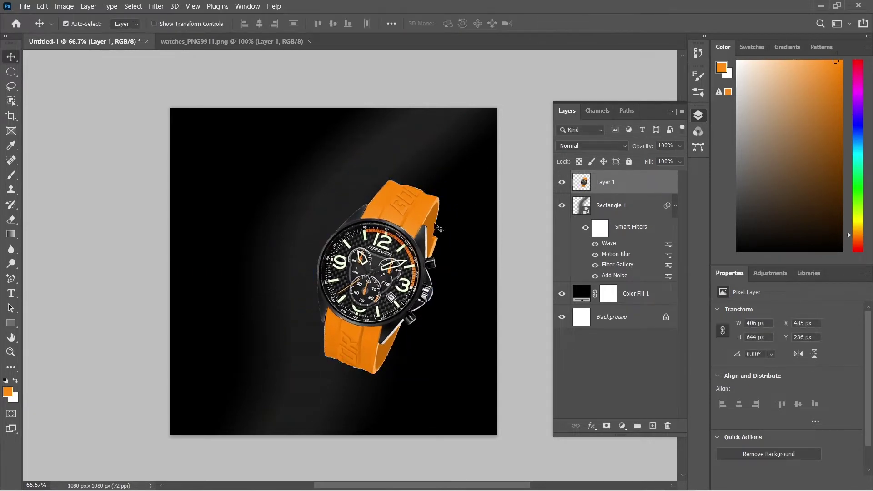
pyautogui.moveTo(380, 237); pyautogui.dragTo(390, 242)
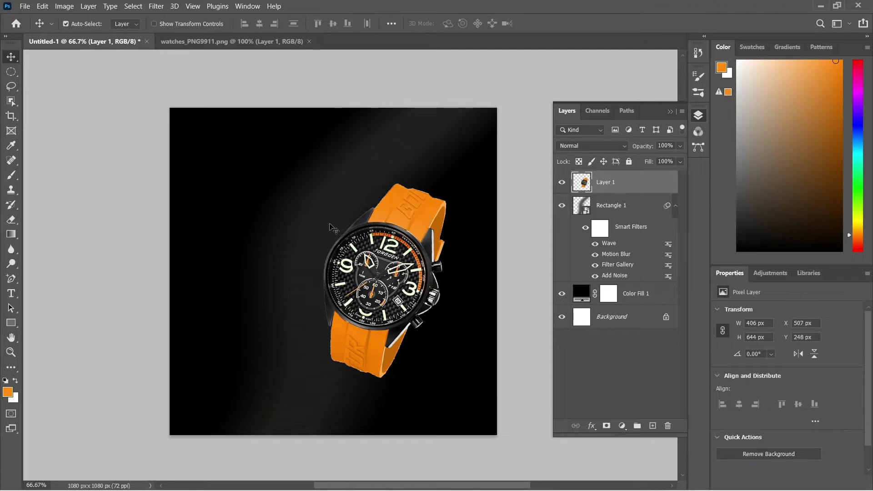
# Step: Draw a rectangle over the lower canvas with a reversed orange-yellow gradient fill, yellow on top
pyautogui.press('u')
pyautogui.moveTo(302, 326); pyautogui.dragTo(443, 455)
pyautogui.hotkey('ctrl', 'z')
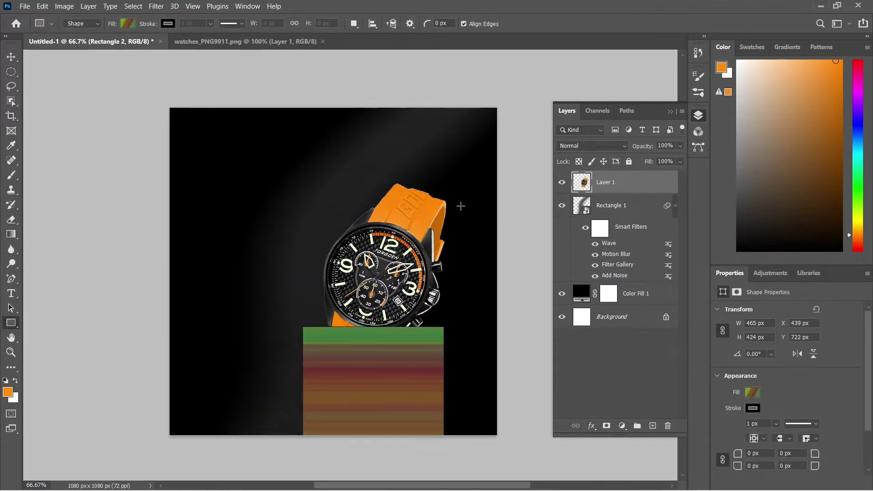
pyautogui.moveTo(293, 293); pyautogui.dragTo(439, 447)
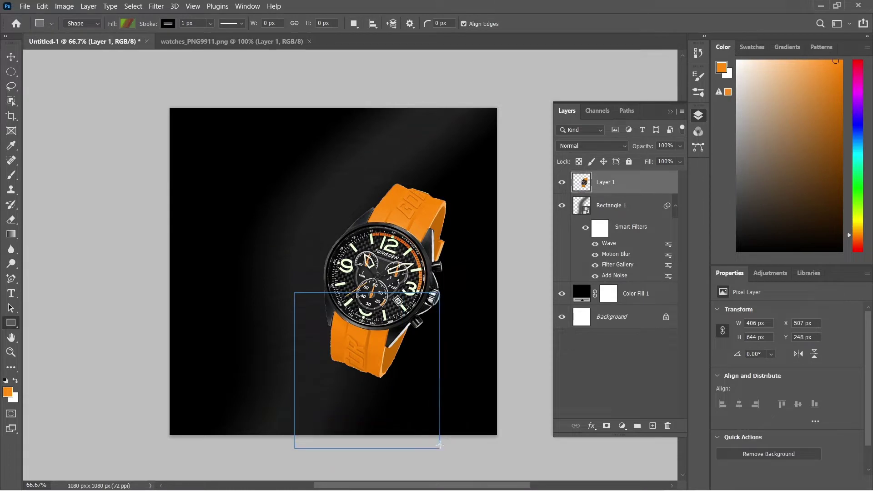
pyautogui.click(127, 23)
pyautogui.click(66, 84)
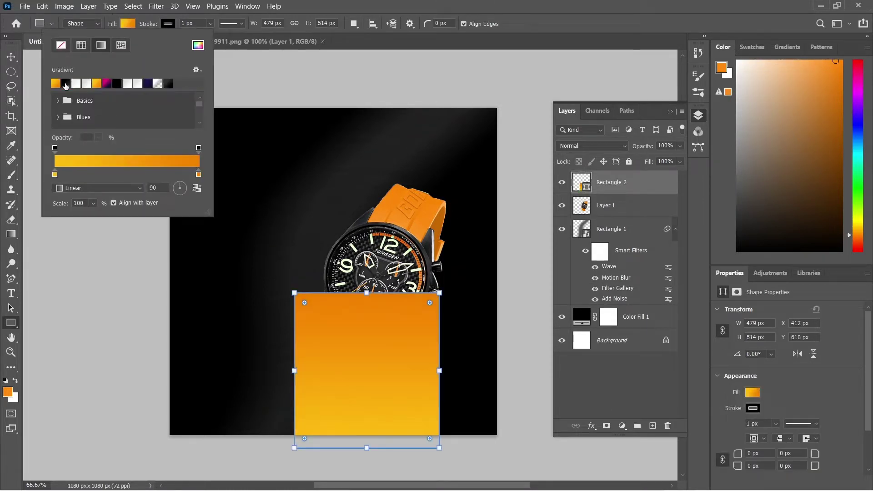
pyautogui.click(198, 191)
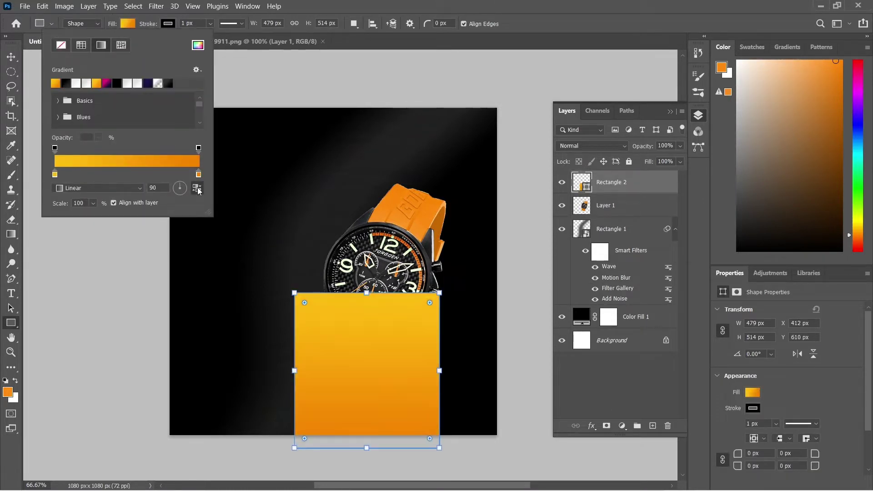
pyautogui.click(11, 58)
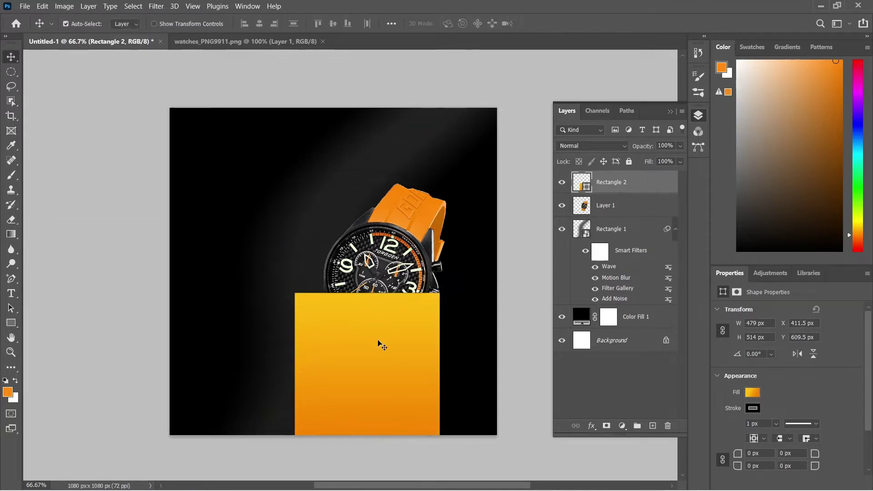
pyautogui.moveTo(380, 345); pyautogui.dragTo(374, 343)
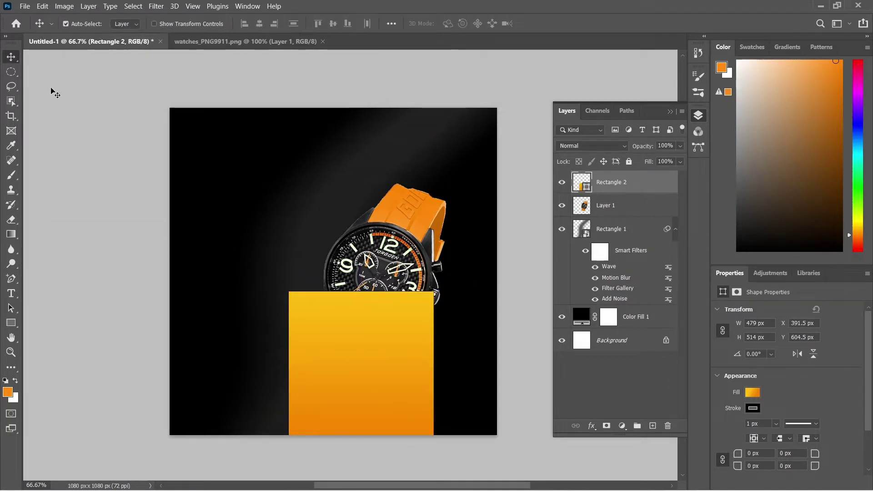
# Step: Round the rectangle's top-right corner to a 403 px radius quarter circle
pyautogui.press('u')
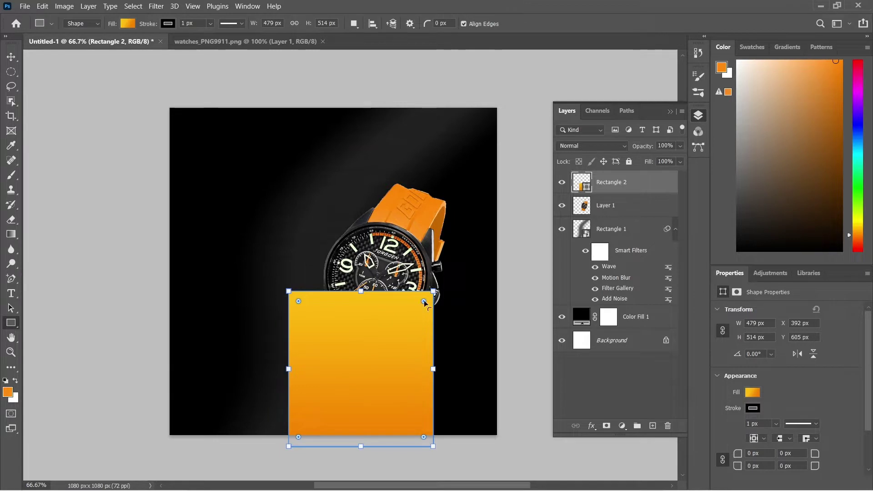
pyautogui.moveTo(427, 299)
pyautogui.mouseDown()
pyautogui.moveTo(296, 352)
pyautogui.moveTo(298, 300)
pyautogui.mouseUp()
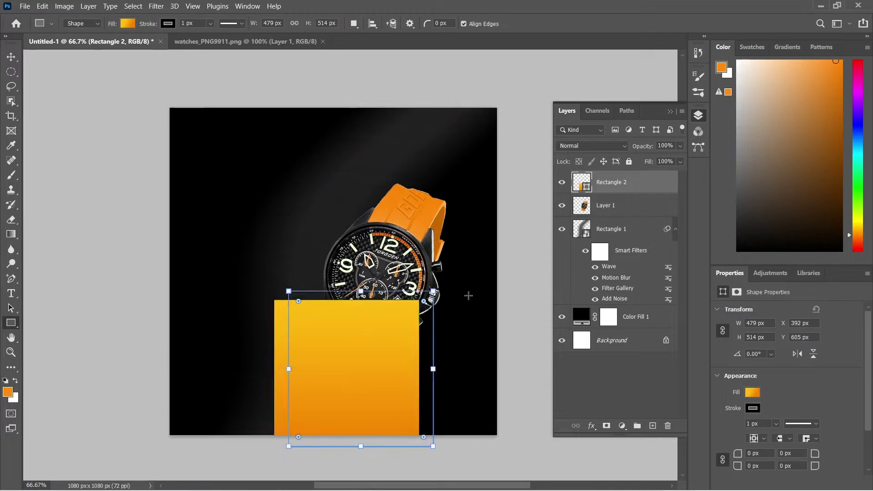
pyautogui.moveTo(737, 456); pyautogui.dragTo(735, 477)
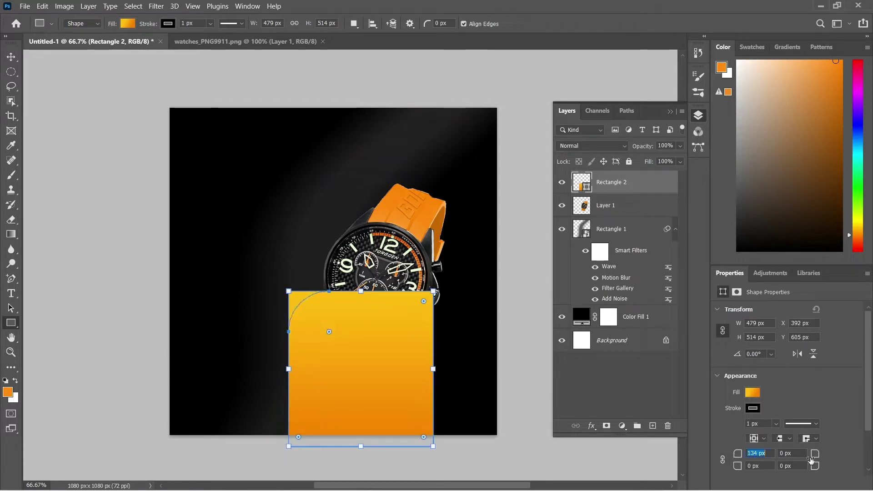
pyautogui.moveTo(814, 456); pyautogui.dragTo(816, 456)
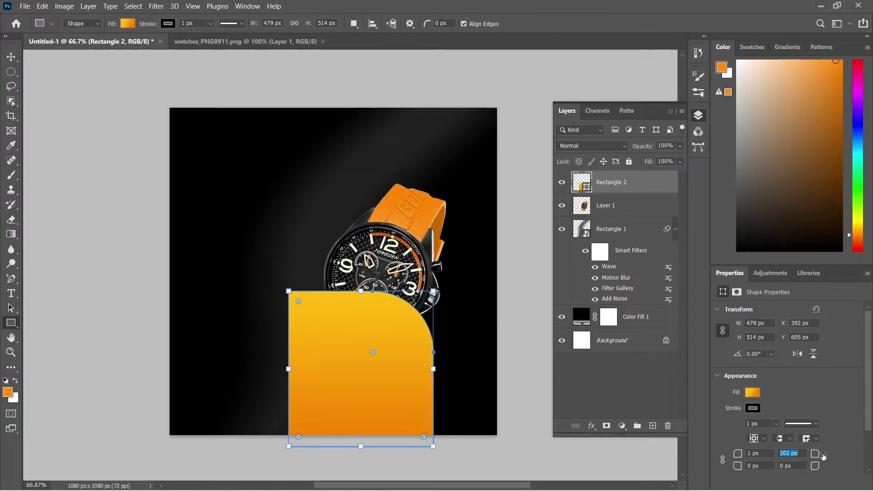
pyautogui.moveTo(823, 456)
pyautogui.mouseDown()
pyautogui.moveTo(853, 455)
pyautogui.moveTo(819, 458)
pyautogui.mouseUp()
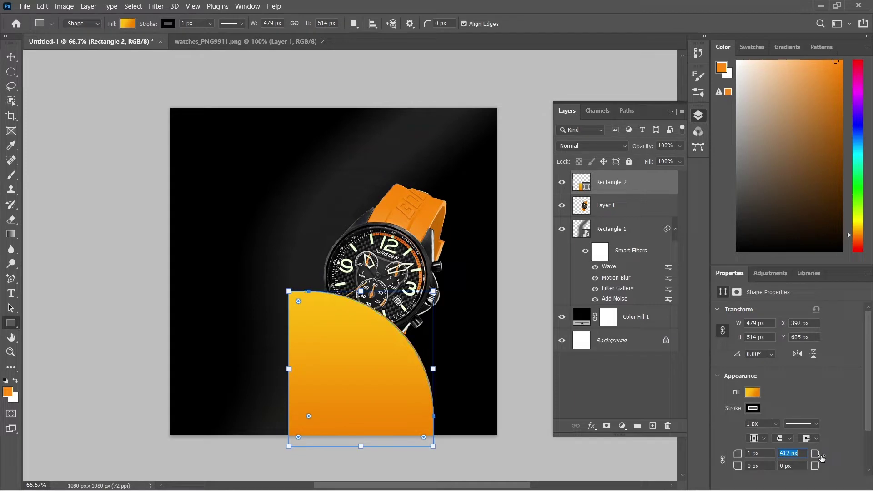
pyautogui.click(11, 57)
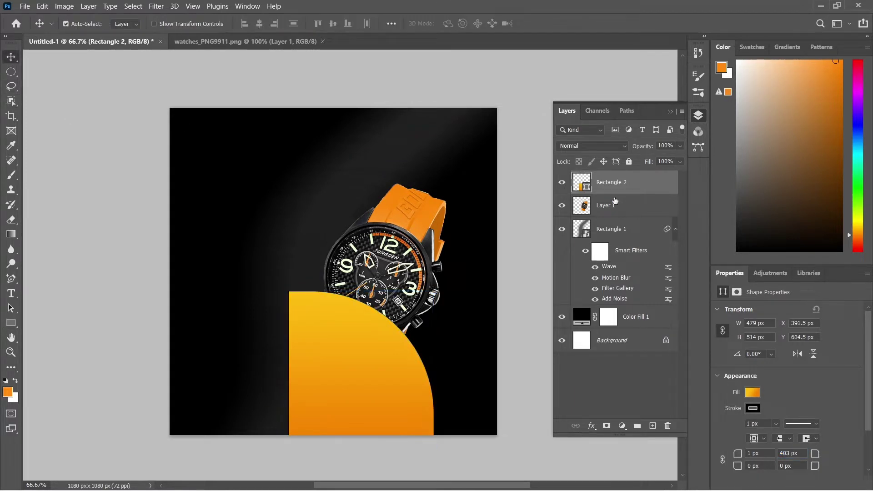
# Step: Send Rectangle 2 behind the watch and line the watch up over the orange shape
pyautogui.hotkey('ctrl', '[')
pyautogui.moveTo(405, 394); pyautogui.dragTo(440, 394)
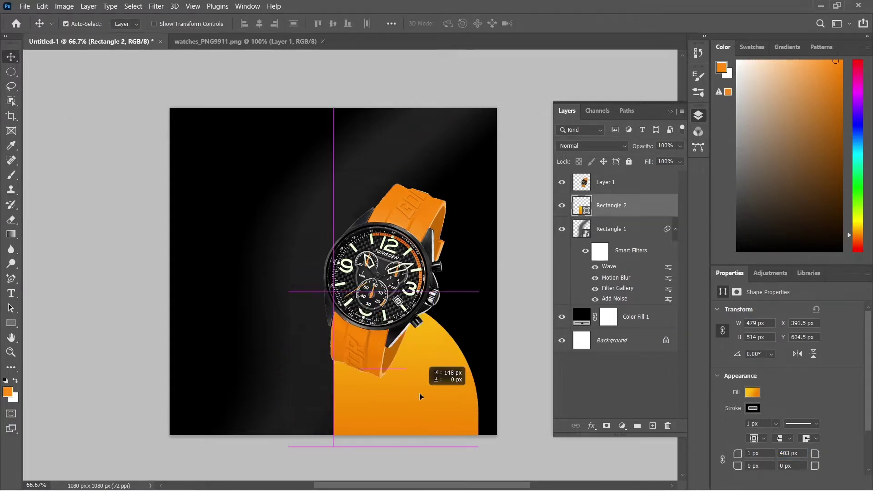
pyautogui.moveTo(378, 345); pyautogui.dragTo(401, 339)
pyautogui.moveTo(387, 406); pyautogui.dragTo(379, 405)
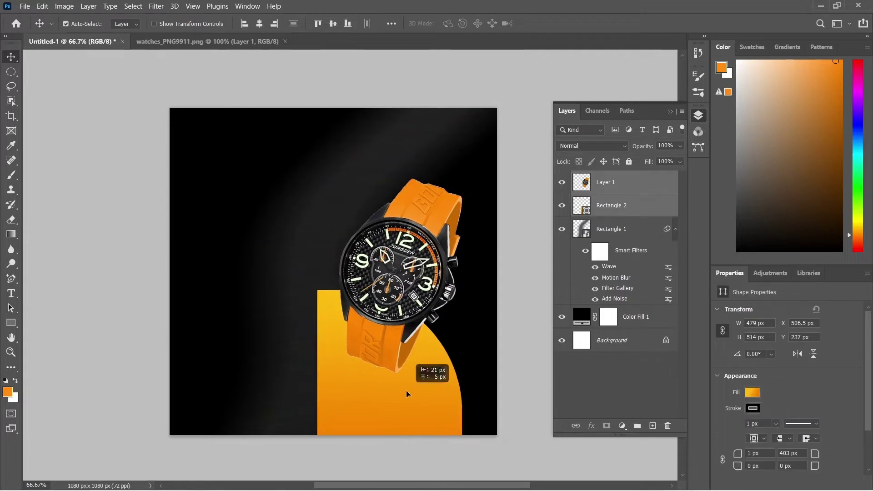
pyautogui.rightClick(389, 287)
pyautogui.click(402, 296)
pyautogui.moveTo(407, 278)
pyautogui.mouseDown()
pyautogui.moveTo(399, 277)
pyautogui.moveTo(423, 289)
pyautogui.moveTo(339, 244)
pyautogui.moveTo(339, 228)
pyautogui.mouseUp()
# Step: Add a new empty Layer 2 above Rectangle 2
pyautogui.scroll(1, 418, 260)
pyautogui.scroll(1, 339, 244)
pyautogui.click(631, 207)
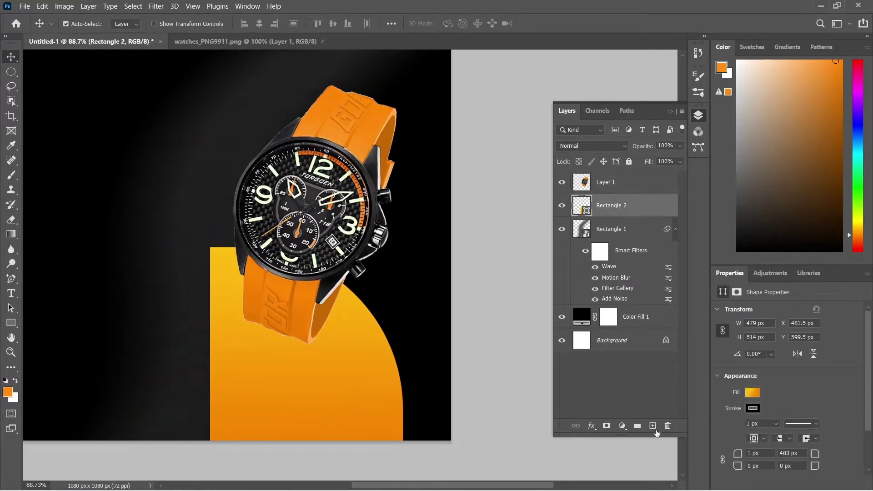
pyautogui.click(653, 426)
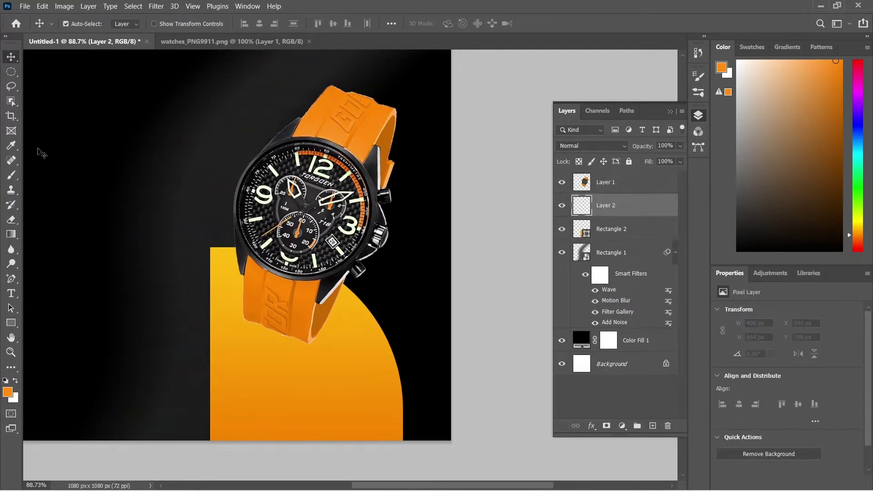
# Step: Paint a near-black brush stroke on Layer 2
pyautogui.rightClick(13, 176)
pyautogui.click(7, 392)
pyautogui.click(138, 341)
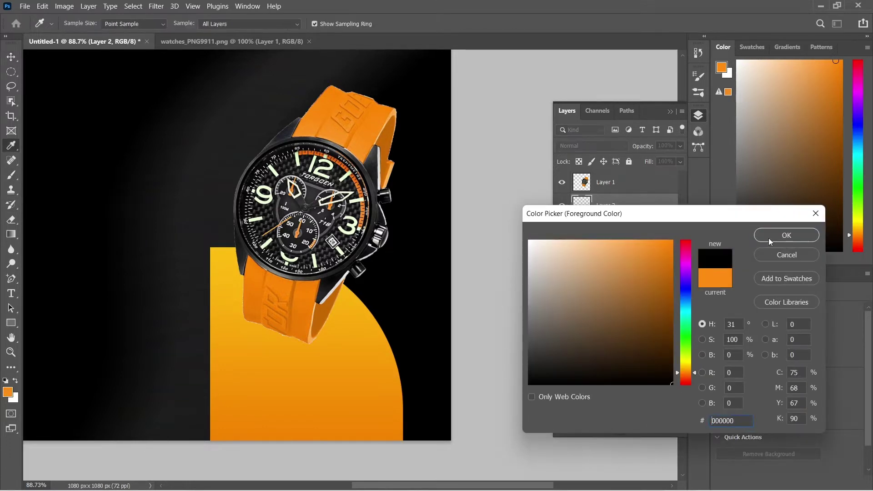
pyautogui.click(786, 235)
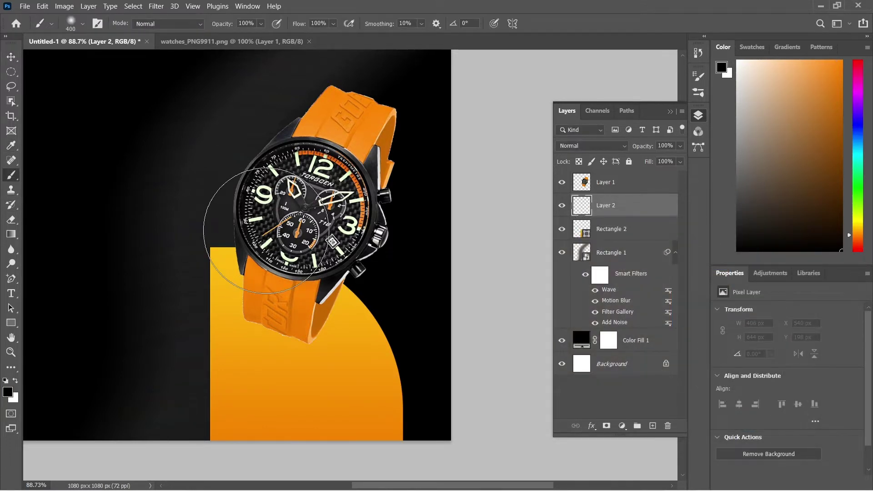
pyautogui.moveTo(266, 231); pyautogui.dragTo(213, 152)
# Step: Flatten, skew and narrow the stroke into a slanted shadow beneath the watch strap
pyautogui.hotkey('ctrl', 't')
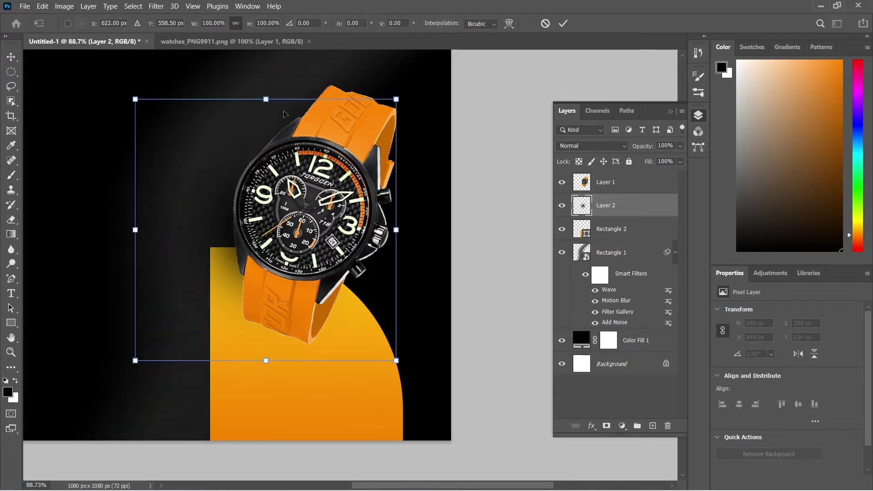
pyautogui.moveTo(266, 94)
pyautogui.mouseDown()
pyautogui.moveTo(266, 332)
pyautogui.moveTo(337, 338)
pyautogui.moveTo(322, 351)
pyautogui.mouseUp()
pyautogui.moveTo(431, 337); pyautogui.dragTo(438, 292)
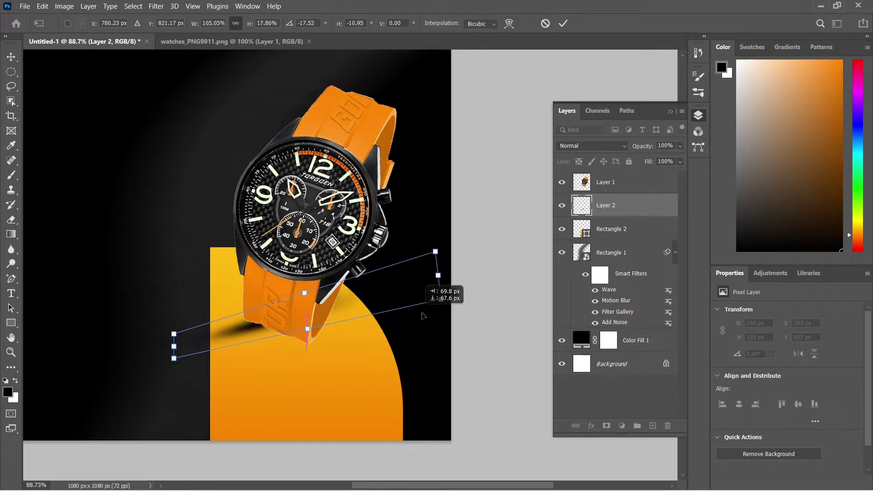
pyautogui.moveTo(377, 281); pyautogui.dragTo(450, 293)
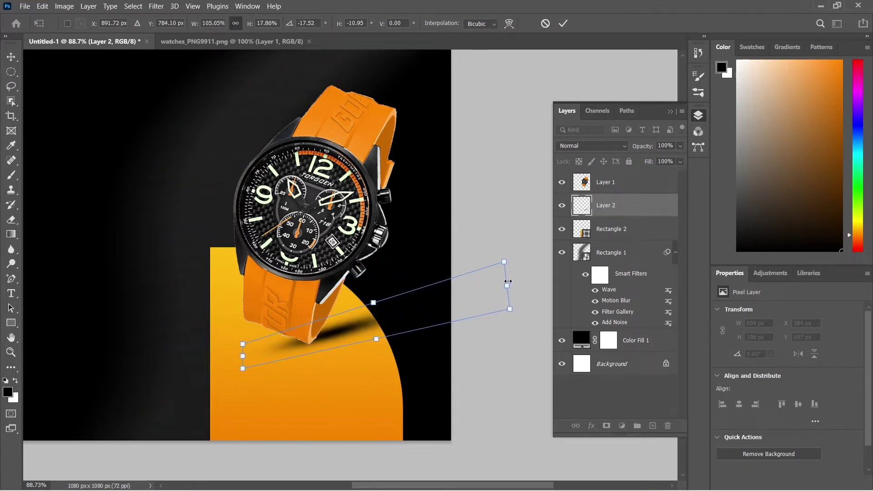
pyautogui.moveTo(505, 262); pyautogui.dragTo(427, 290)
pyautogui.moveTo(379, 305)
pyautogui.mouseDown()
pyautogui.moveTo(410, 306)
pyautogui.moveTo(368, 320)
pyautogui.mouseUp()
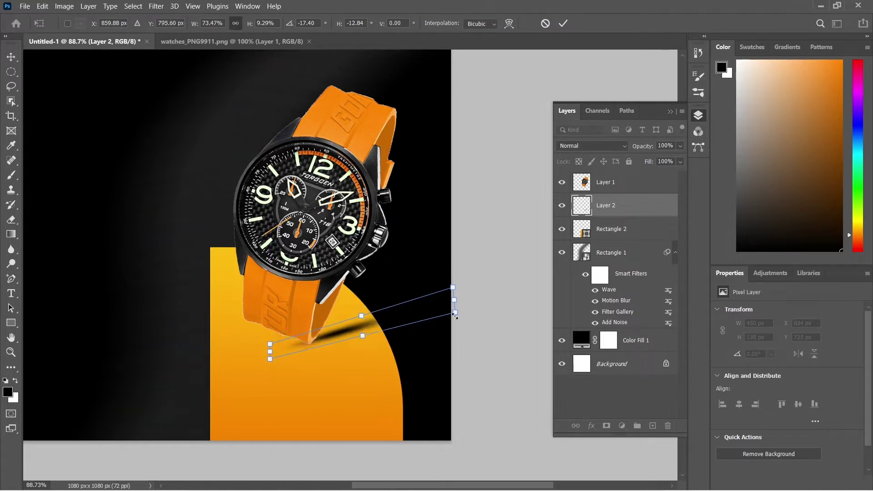
pyautogui.press('Return')
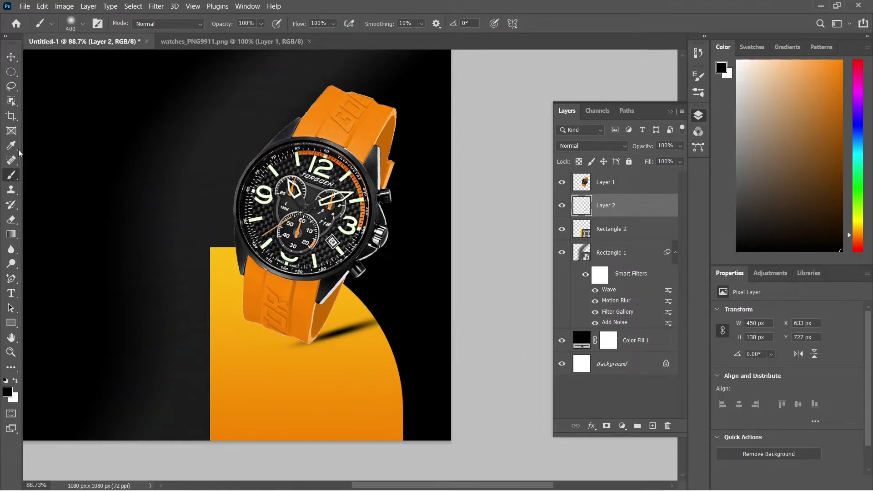
# Step: Erase the shadow's left end and set Layer 2 opacity to 60%
pyautogui.click(11, 220)
pyautogui.moveTo(260, 357); pyautogui.dragTo(296, 359)
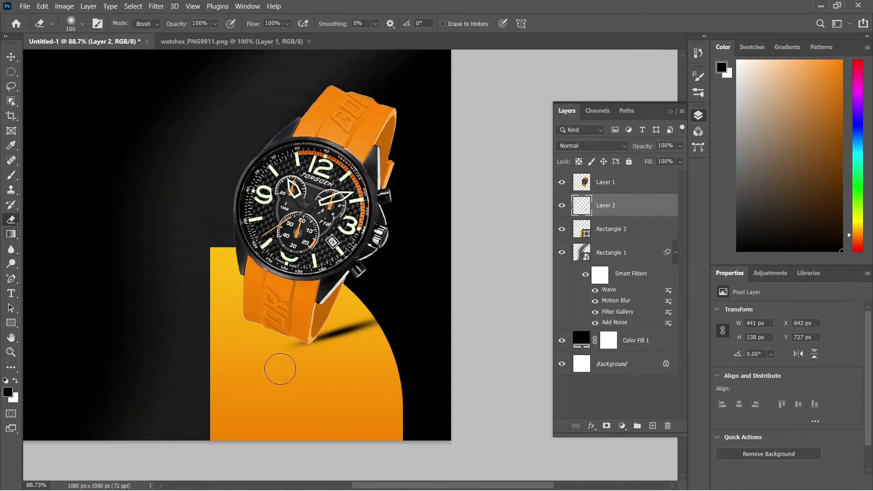
pyautogui.click(680, 146)
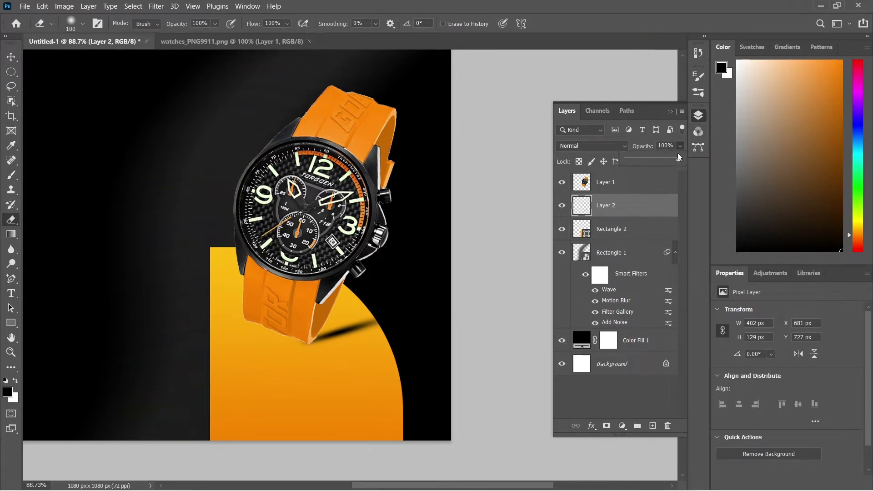
pyautogui.moveTo(660, 163); pyautogui.dragTo(655, 165)
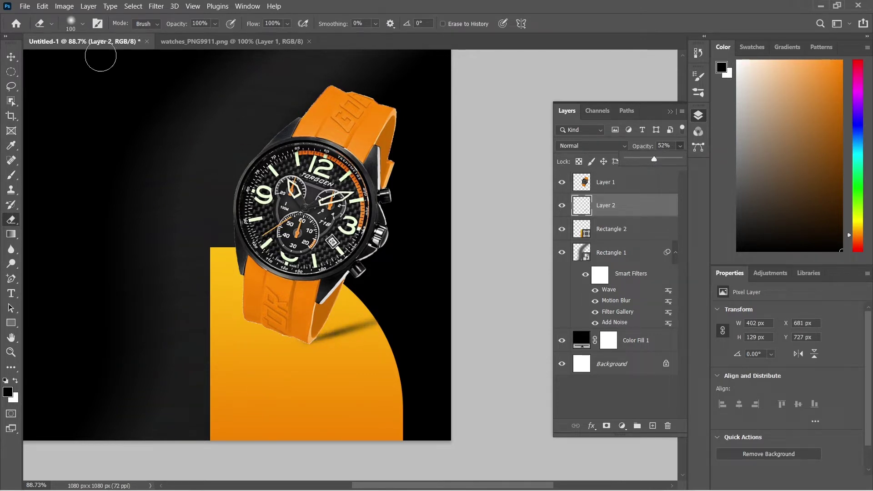
pyautogui.click(666, 146)
pyautogui.write('60')
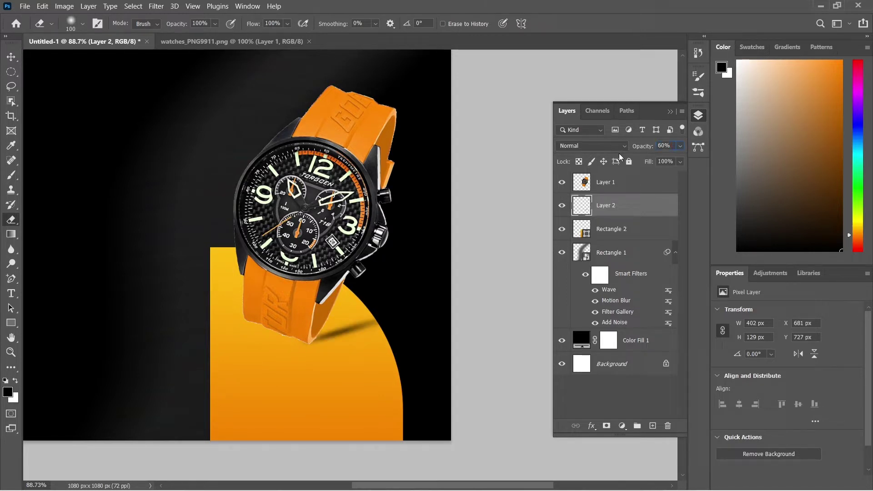
# Step: Move the watch and its shadow together slightly left and down
pyautogui.click(9, 59)
pyautogui.keyDown('shift'); pyautogui.click(604, 182); pyautogui.keyUp('shift')
pyautogui.moveTo(342, 207)
pyautogui.mouseDown()
pyautogui.moveTo(325, 212)
pyautogui.moveTo(335, 213)
pyautogui.mouseUp()
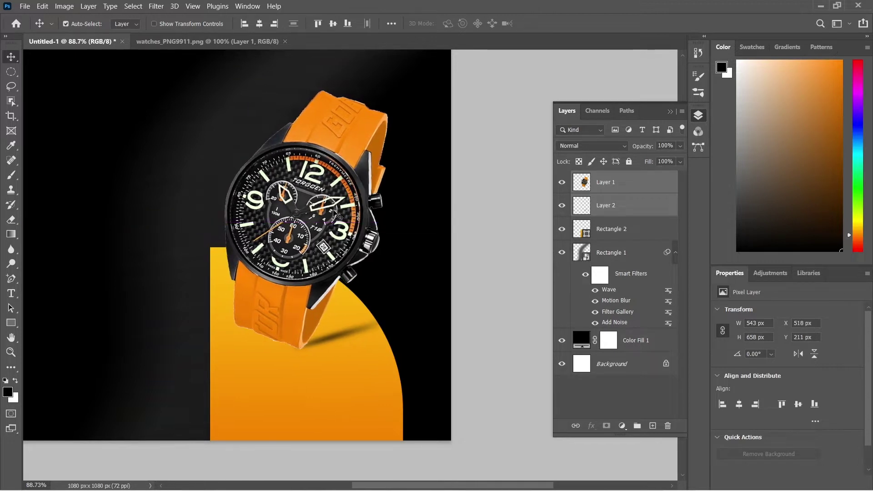
# Step: Shift the orange stop of Rectangle 2's gradient fill slightly left
pyautogui.click(300, 427)
pyautogui.click(11, 323)
pyautogui.click(128, 23)
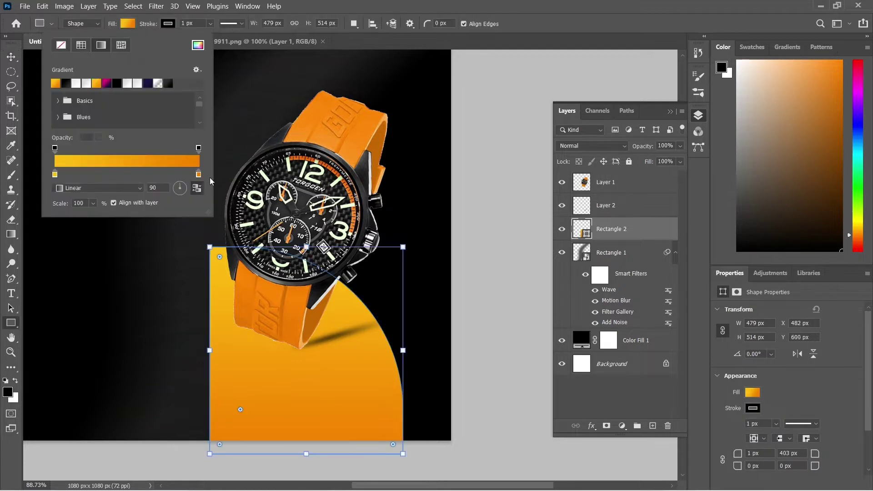
pyautogui.press('v')
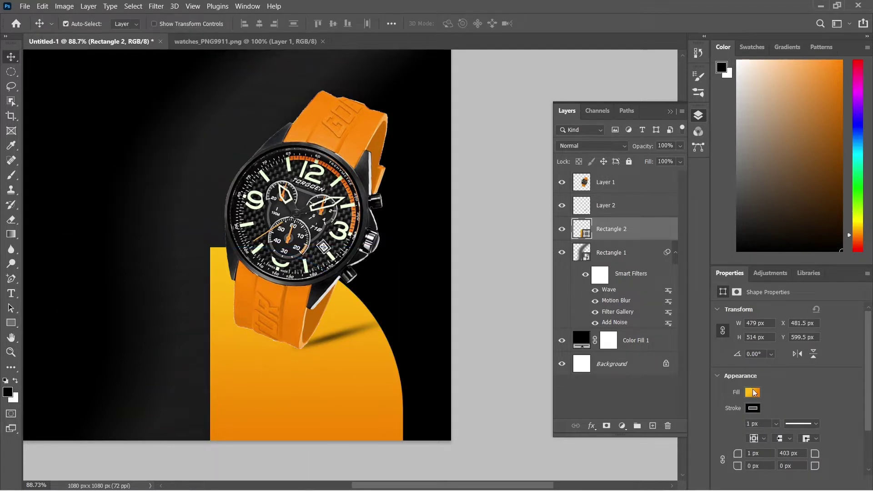
pyautogui.click(752, 392)
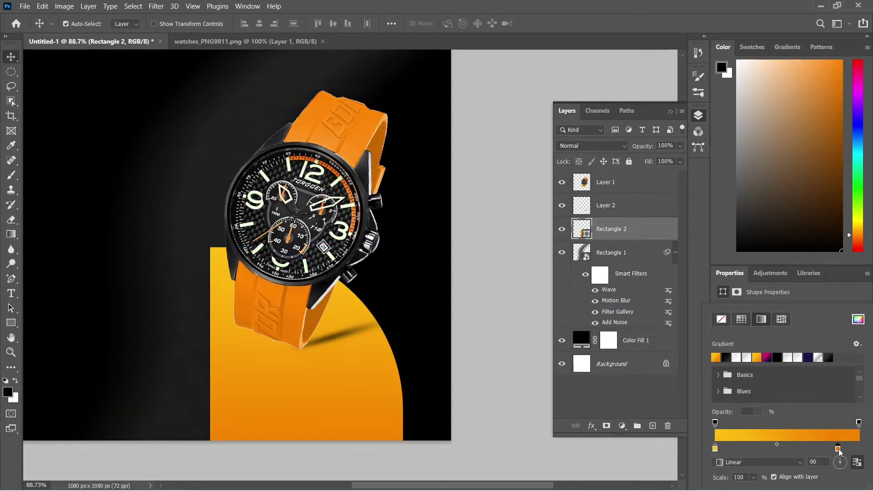
pyautogui.moveTo(826, 450)
pyautogui.mouseDown()
pyautogui.moveTo(810, 451)
pyautogui.moveTo(821, 449)
pyautogui.mouseUp()
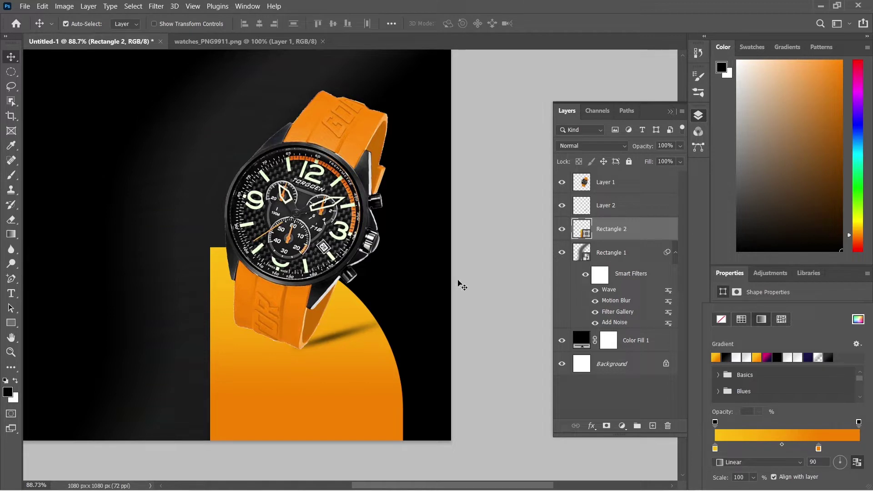
# Step: Alt-drag a copy of the arch slightly right and place Rectangle 2 copy below Rectangle 2
pyautogui.click(336, 404)
pyautogui.moveTo(313, 404); pyautogui.dragTo(332, 405)
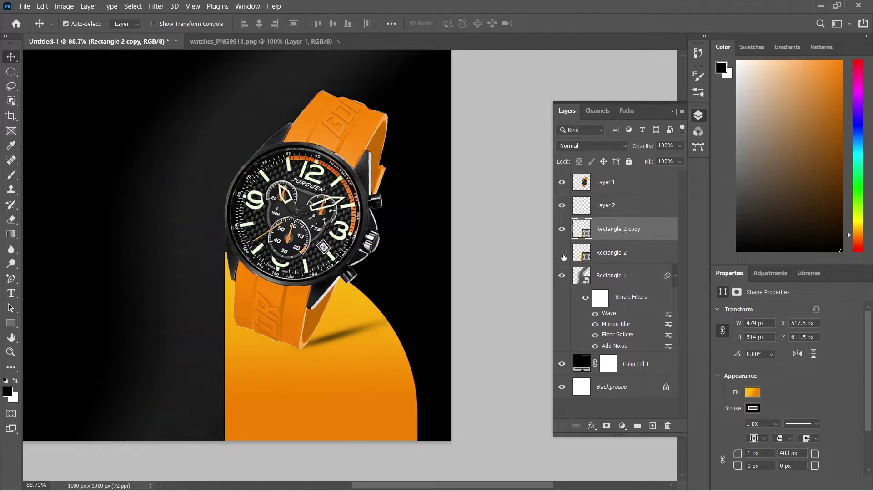
pyautogui.moveTo(623, 242); pyautogui.dragTo(632, 261)
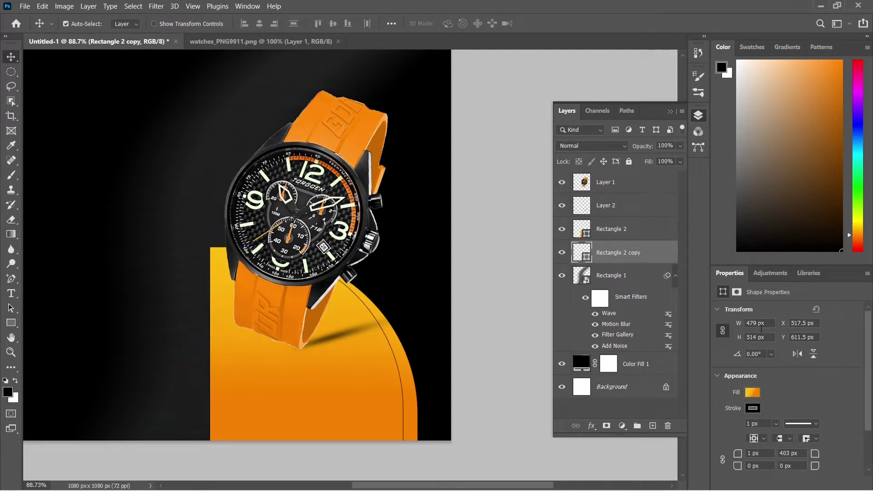
# Step: Give Rectangle 2 copy a white gradient fill and nudge it left and up into a rim
pyautogui.click(756, 395)
pyautogui.click(736, 358)
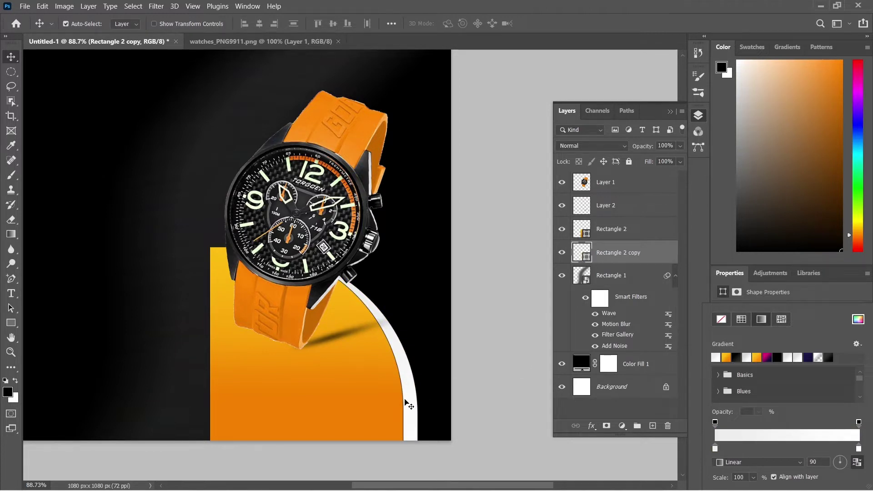
pyautogui.click(413, 403)
pyautogui.press('Left')
pyautogui.press('Left')
pyautogui.press('Left')
pyautogui.press('Left')
pyautogui.press('Left')
pyautogui.press('Left')
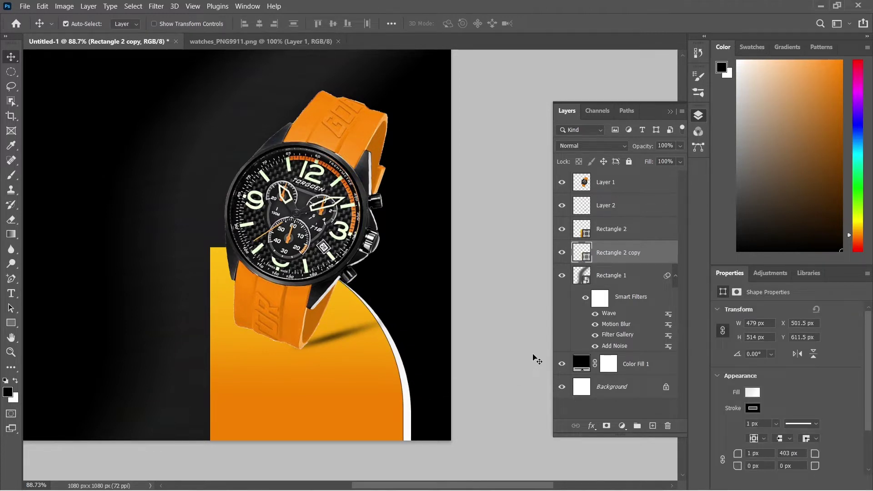
pyautogui.press('Up')
pyautogui.press('Up')
pyautogui.press('Up')
pyautogui.press('Up')
pyautogui.press('Up')
pyautogui.press('Up')
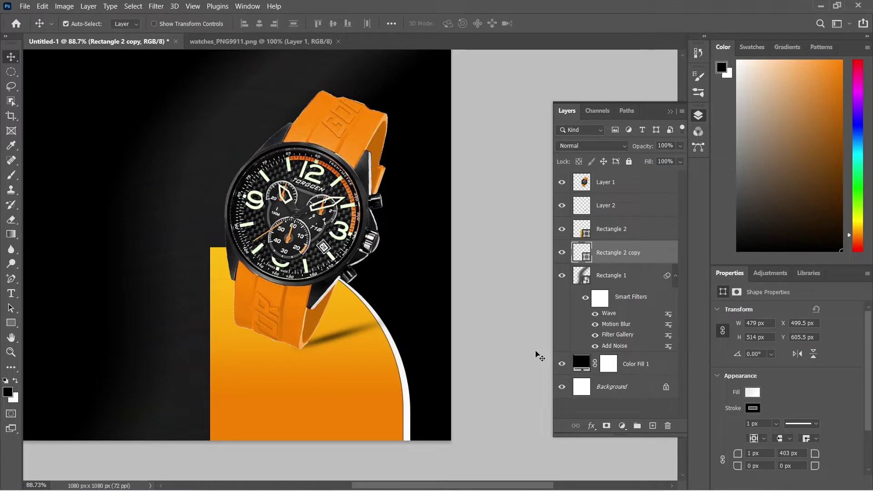
pyautogui.press('Left')
pyautogui.press('Left')
# Step: Try a lower opacity on the white copy, then restore it to 100%
pyautogui.click(679, 145)
pyautogui.moveTo(681, 160); pyautogui.dragTo(670, 160)
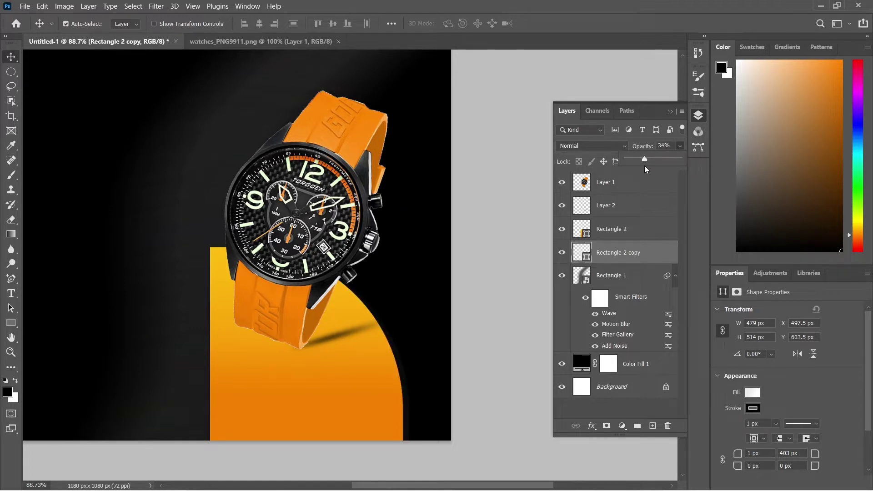
pyautogui.moveTo(646, 169); pyautogui.dragTo(710, 168)
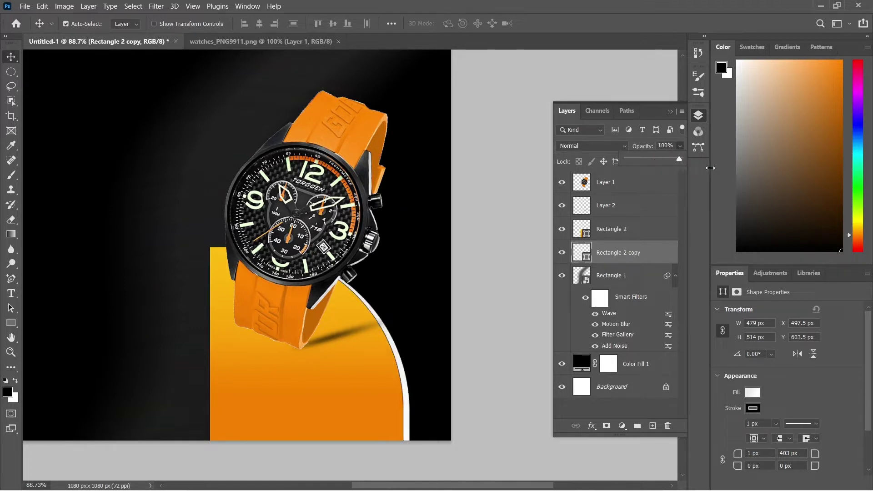
pyautogui.scroll(-2, 435, 241)
# Step: Add a new empty Layer 3 above Layer 1, the watch layer
pyautogui.click(492, 242)
pyautogui.scroll(-2, 493, 242)
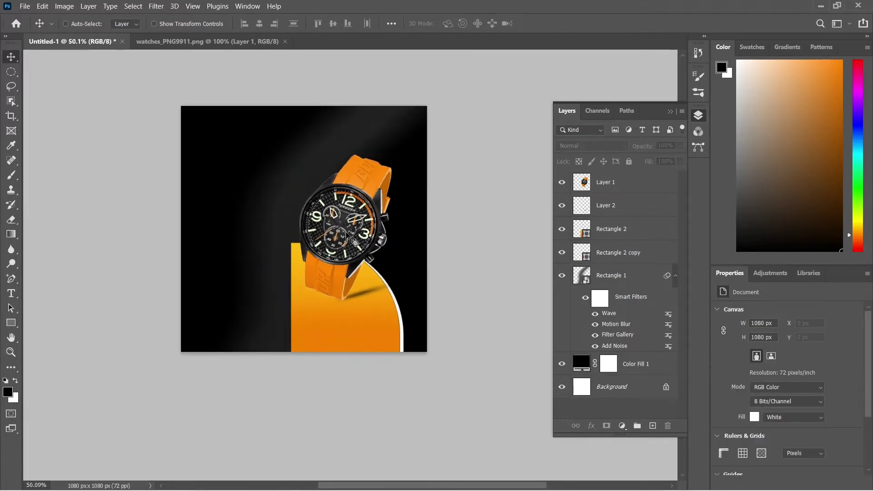
pyautogui.scroll(5, 371, 200)
pyautogui.click(370, 200)
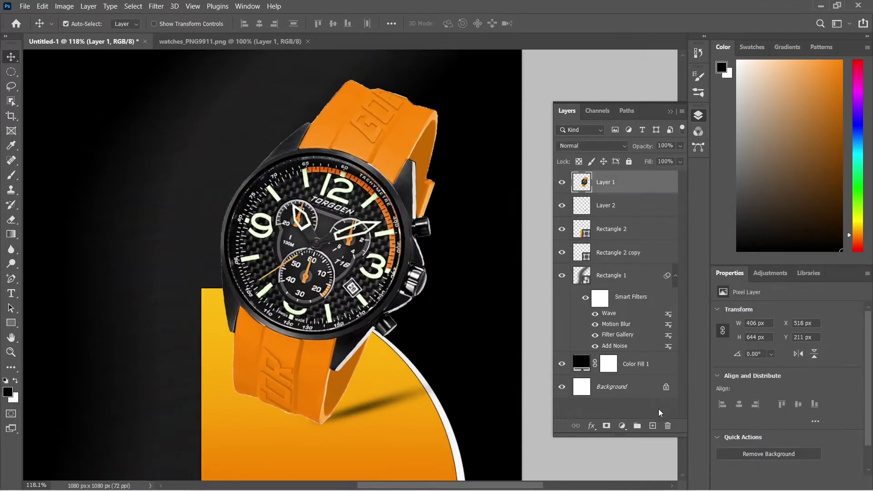
pyautogui.click(652, 425)
# Step: Paint a soft 150 px glow in the strap's sampled orange ff9823 at the strap top
pyautogui.click(15, 174)
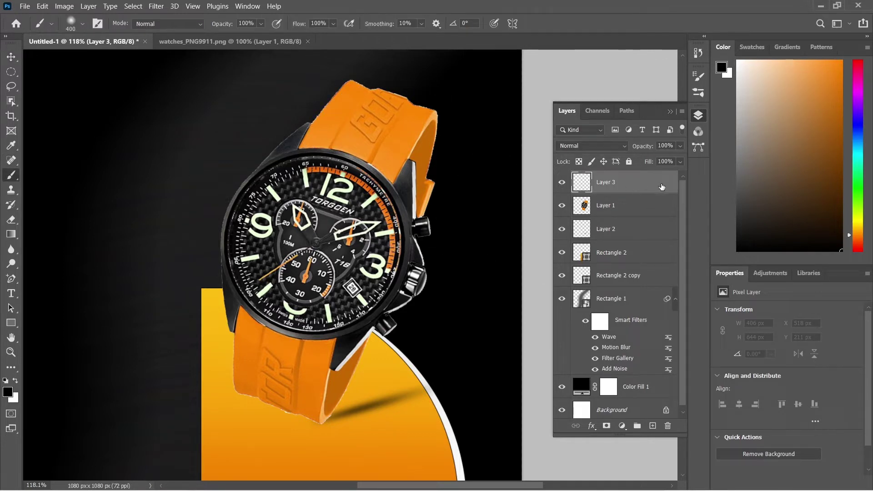
pyautogui.press('[')
pyautogui.press('[')
pyautogui.press('[')
pyautogui.press('[')
pyautogui.press('[')
pyautogui.click(8, 393)
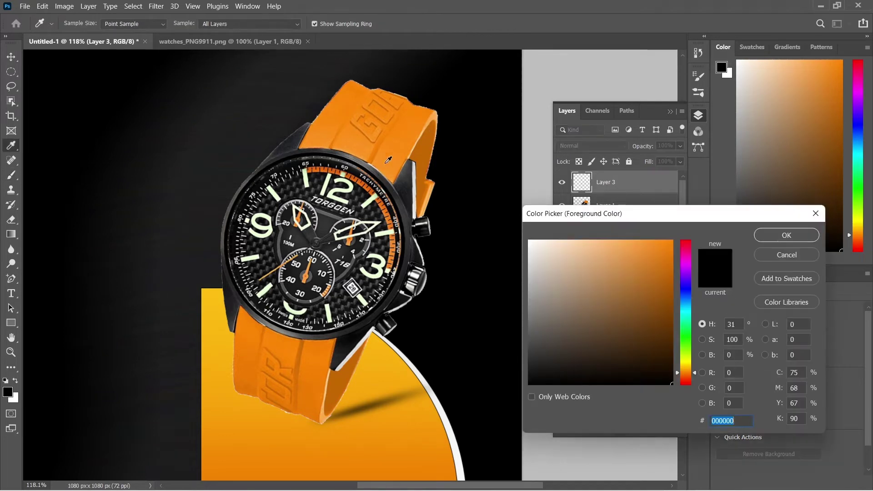
pyautogui.click(394, 167)
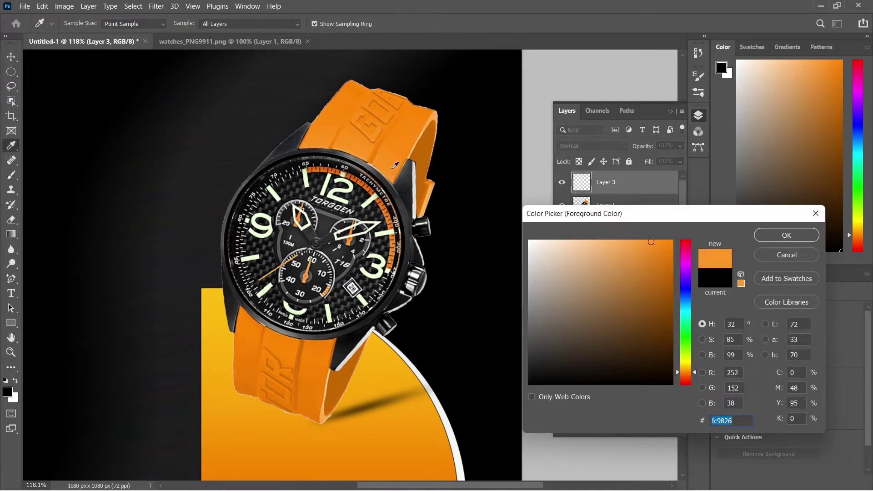
pyautogui.click(787, 235)
pyautogui.press(']')
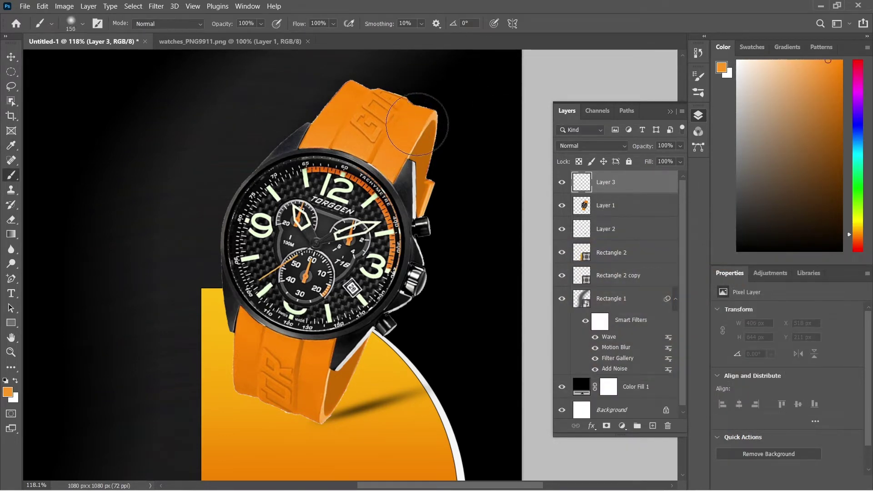
pyautogui.click(416, 125)
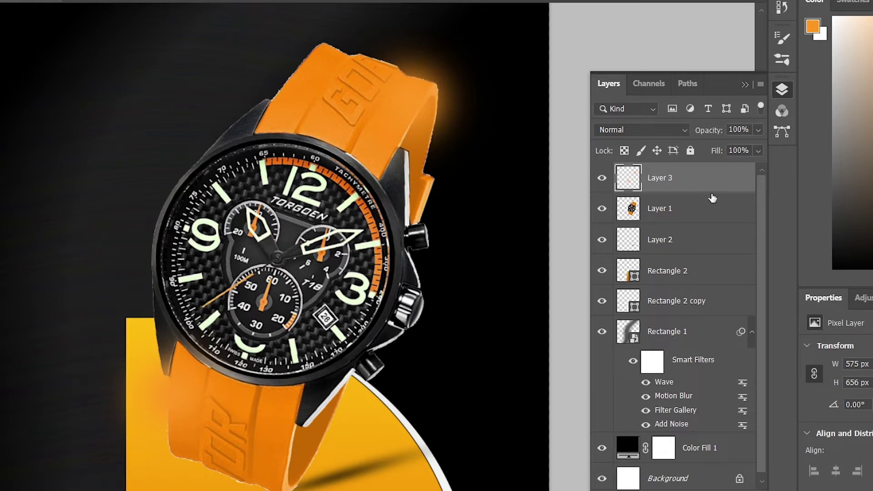
# Step: Set Layer 3's blend mode to Screen in the Layers panel
pyautogui.doubleClick(733, 183)
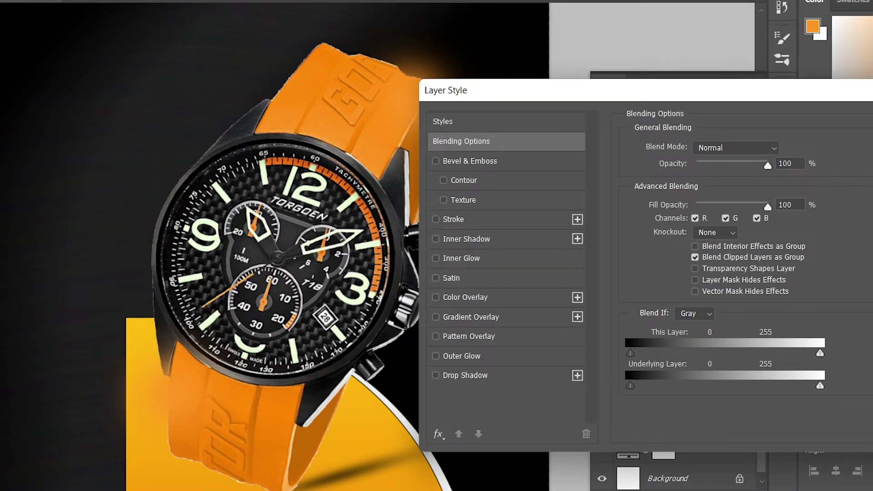
pyautogui.press('Escape')
pyautogui.click(678, 131)
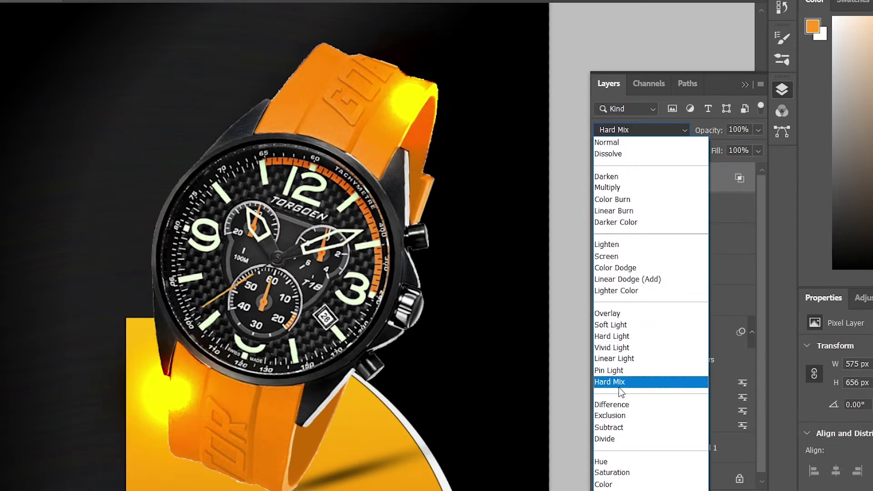
pyautogui.click(635, 261)
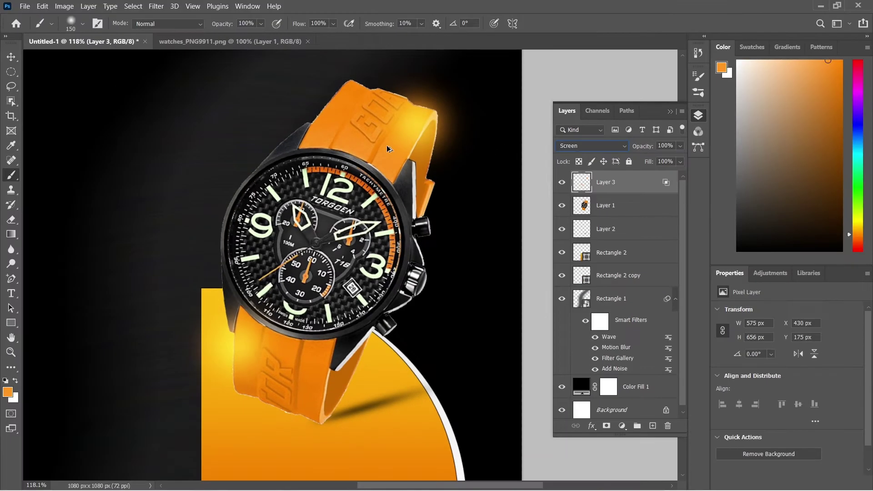
# Step: Erase the glow's top and right edges, then repaint glow along the strap's top right
pyautogui.click(12, 219)
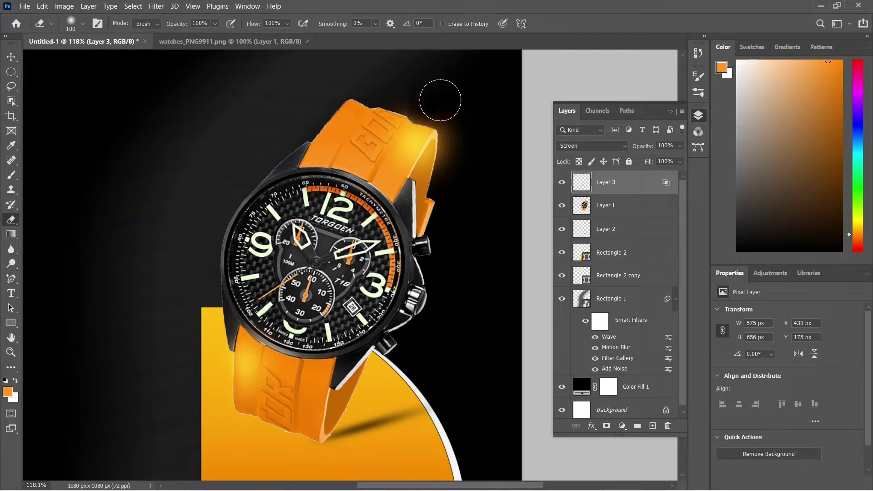
pyautogui.moveTo(440, 100); pyautogui.dragTo(462, 129)
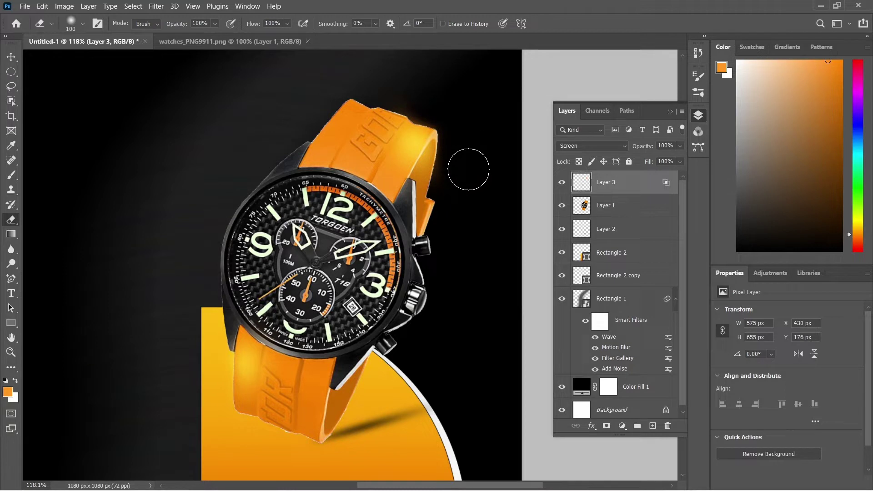
pyautogui.moveTo(468, 169); pyautogui.dragTo(497, 107)
pyautogui.moveTo(411, 135); pyautogui.dragTo(432, 131)
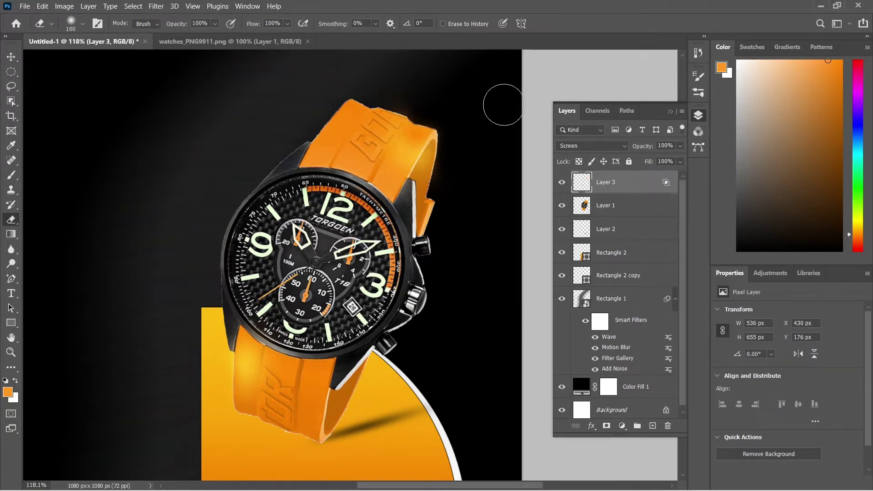
pyautogui.press('b')
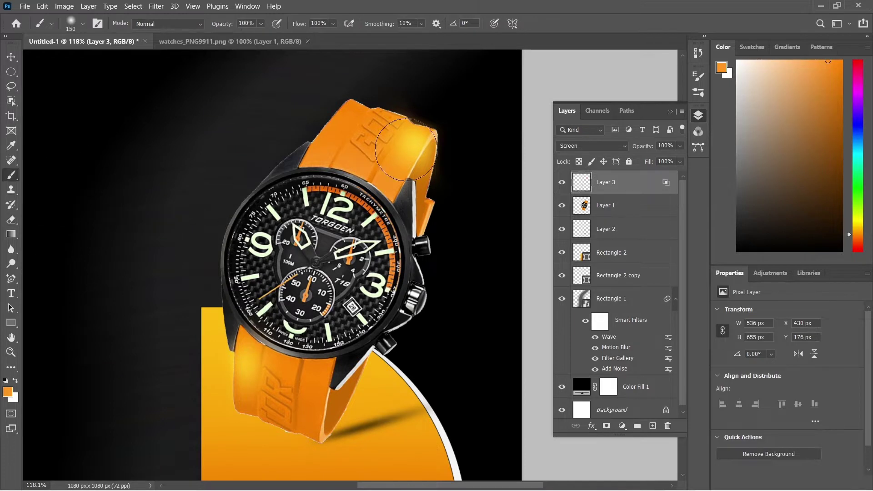
pyautogui.click(421, 136)
pyautogui.moveTo(421, 136); pyautogui.dragTo(505, 124)
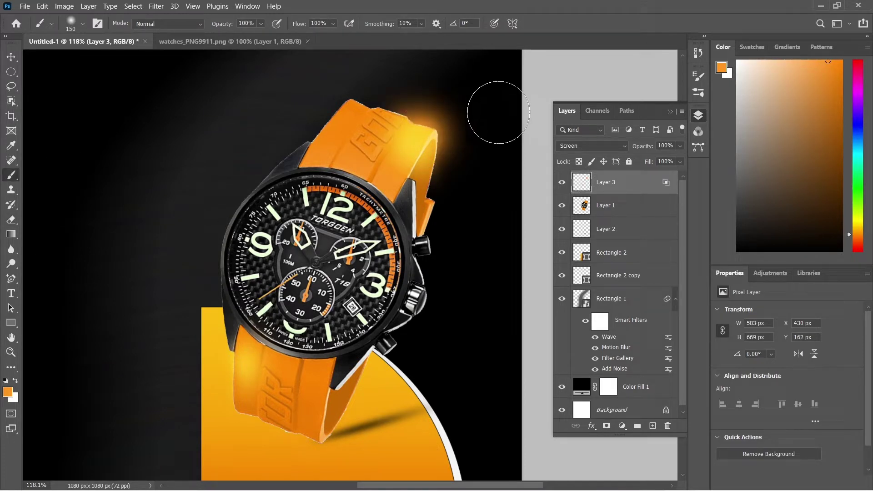
# Step: Paint glow along the lower-left strap and erase it off the lower-left bezel edge
pyautogui.press('e')
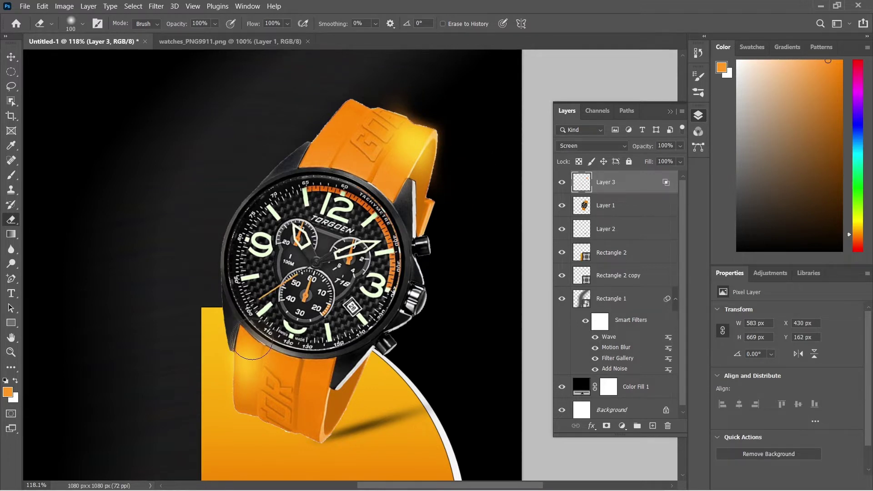
pyautogui.press('b')
pyautogui.moveTo(234, 350); pyautogui.dragTo(219, 325)
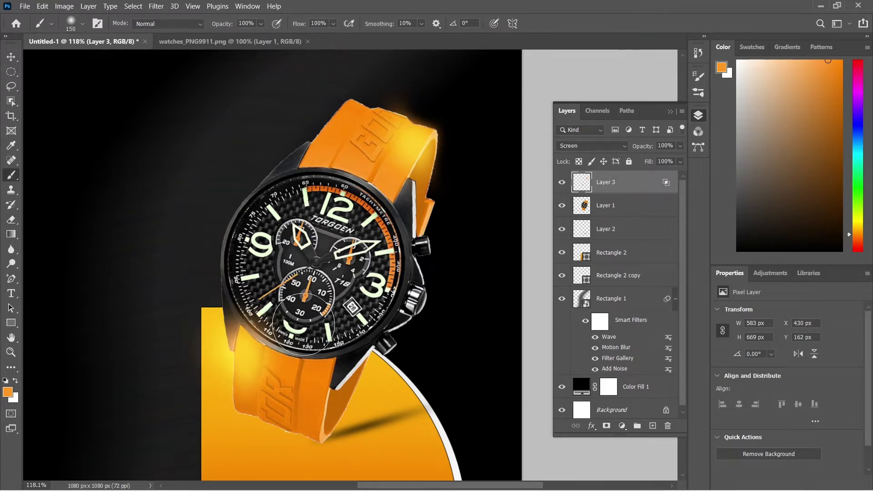
pyautogui.press('e')
pyautogui.moveTo(271, 316); pyautogui.dragTo(197, 350)
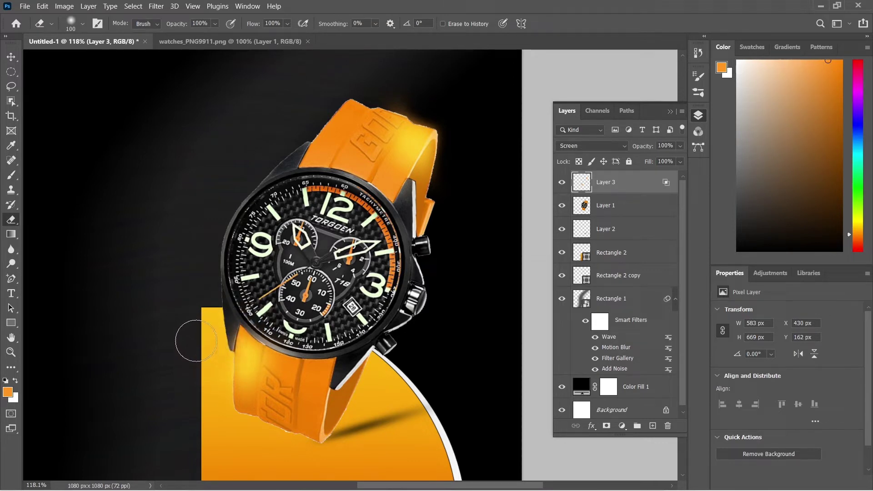
# Step: With a smaller eraser, remove glow along the case's and strap's left edges, then select Layer 1
pyautogui.scroll(3, 226, 371)
pyautogui.scroll(2, 241, 353)
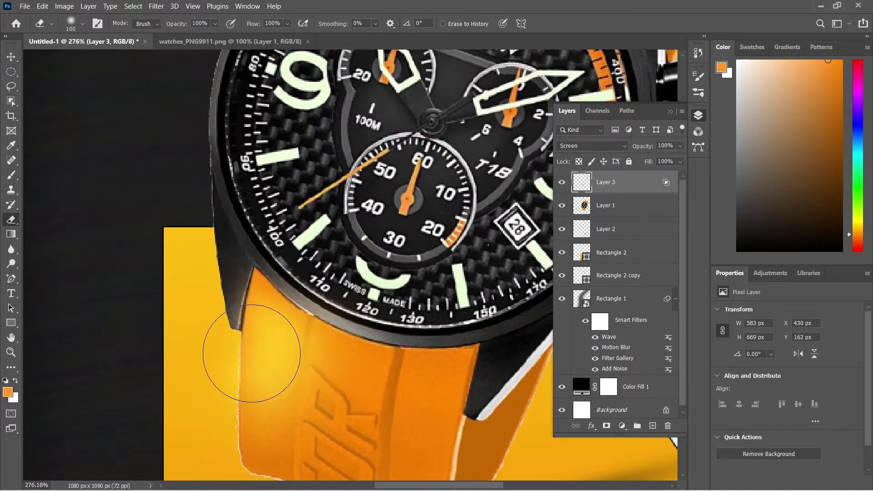
pyautogui.moveTo(236, 354); pyautogui.dragTo(195, 312)
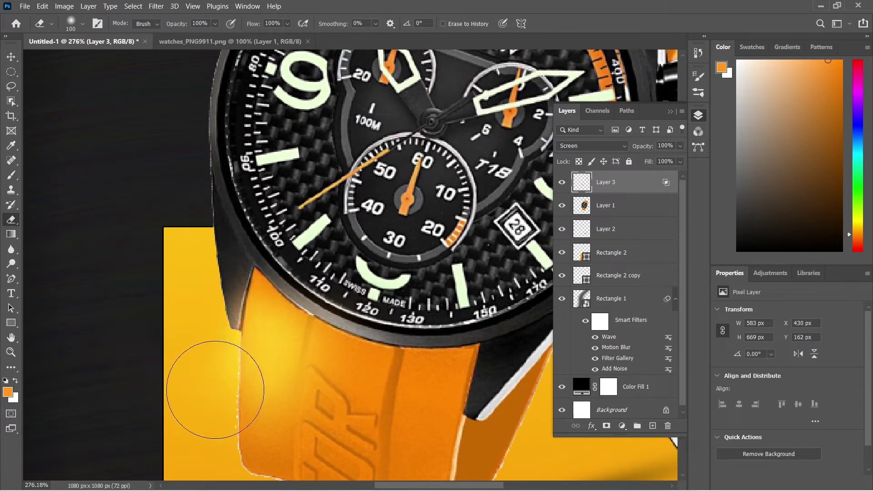
pyautogui.press('[')
pyautogui.press('[')
pyautogui.press('[')
pyautogui.press('[')
pyautogui.press('[')
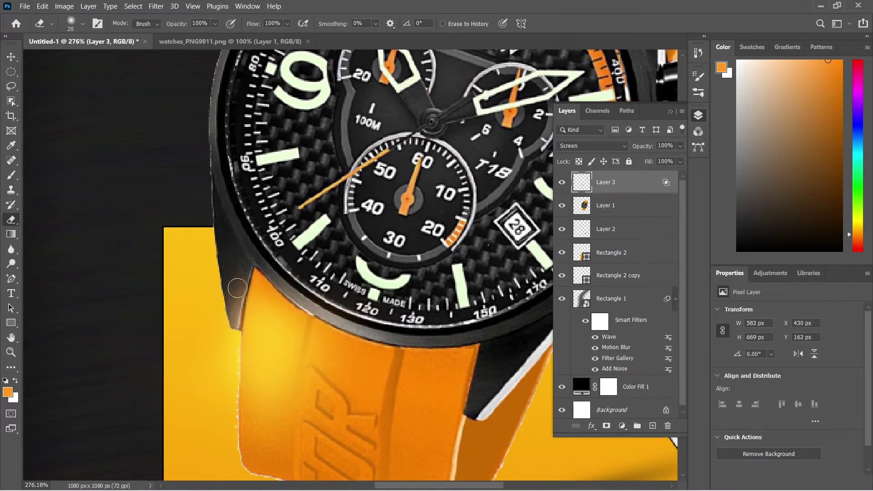
pyautogui.moveTo(237, 288); pyautogui.dragTo(218, 329)
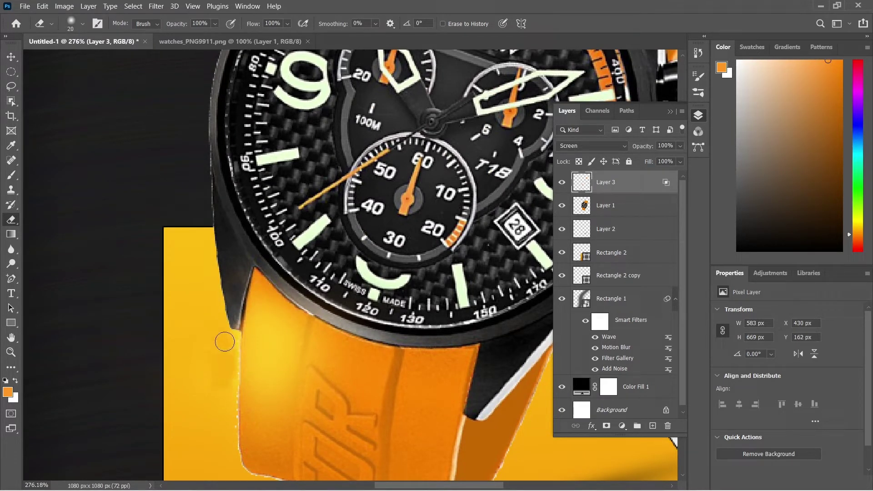
pyautogui.moveTo(225, 354)
pyautogui.mouseDown()
pyautogui.moveTo(224, 418)
pyautogui.moveTo(216, 397)
pyautogui.mouseUp()
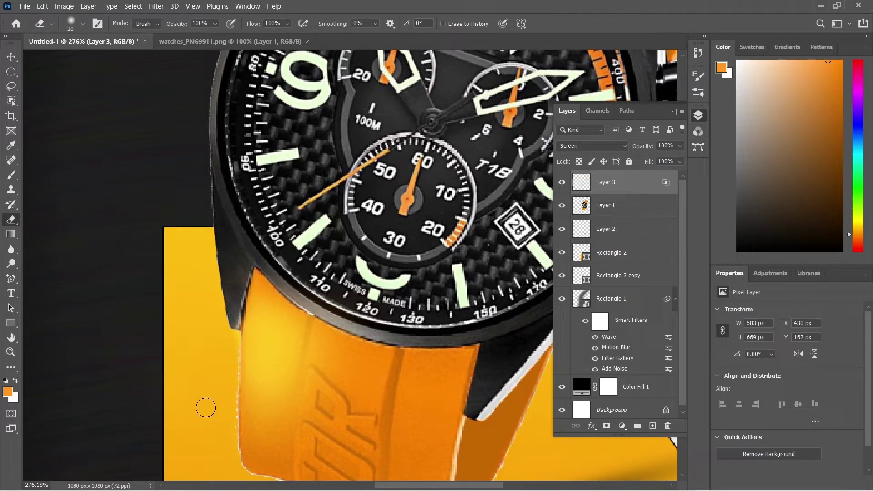
pyautogui.scroll(-5, 215, 396)
pyautogui.click(605, 205)
# Step: Add a layer mask to Layer 1 and set a small eraser with swapped colours
pyautogui.click(606, 425)
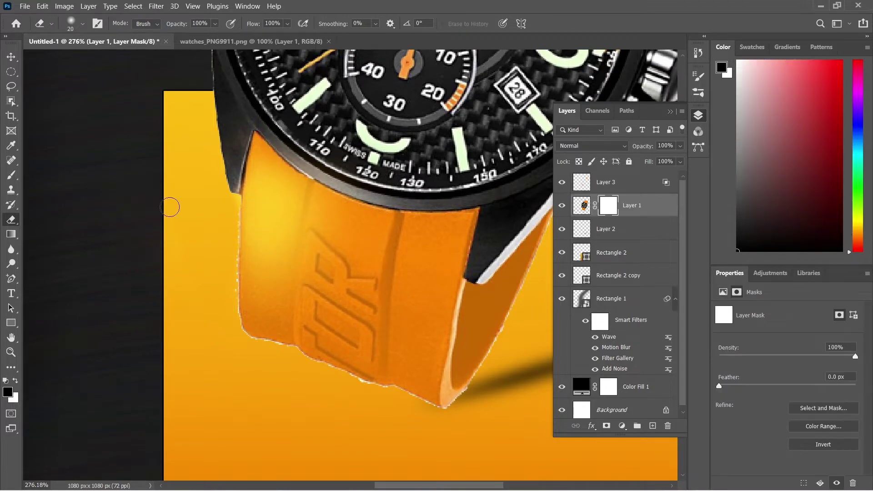
pyautogui.press('b')
pyautogui.press('[')
pyautogui.press('[')
pyautogui.press('[')
pyautogui.press('[')
pyautogui.press('[')
pyautogui.press('[')
pyautogui.press('[')
pyautogui.rightClick(256, 355)
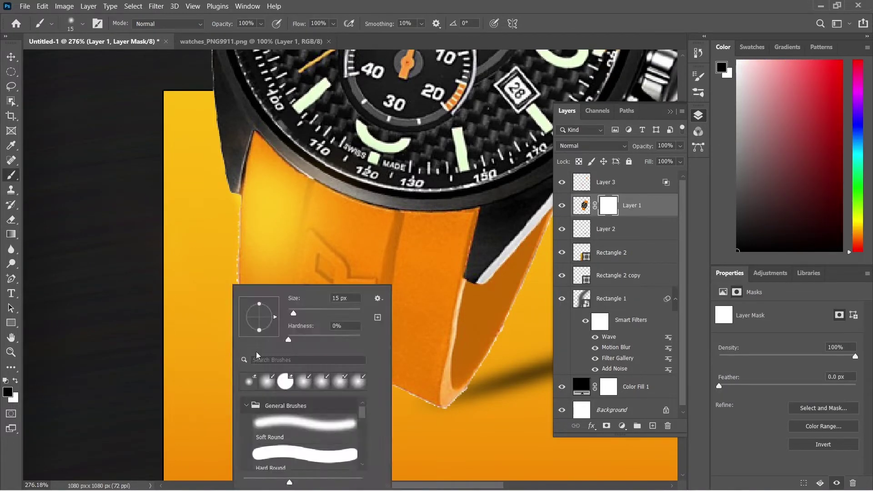
pyautogui.press('e')
pyautogui.scroll(3, 220, 303)
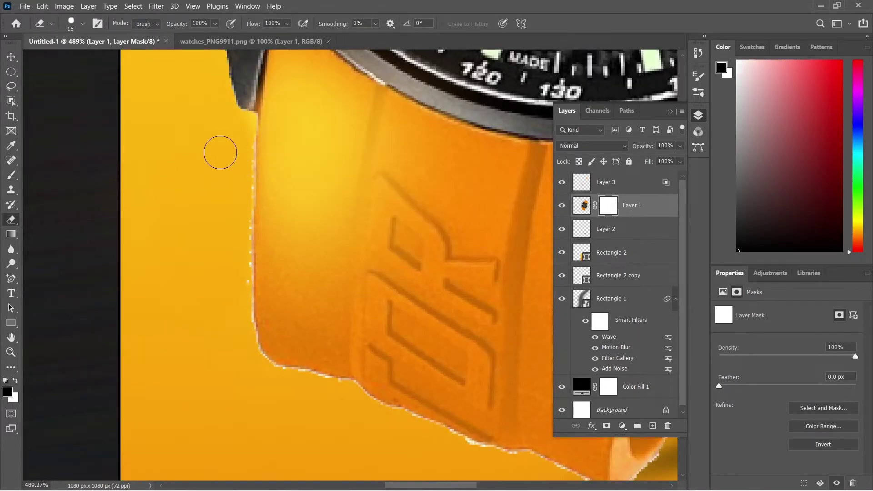
pyautogui.press('x')
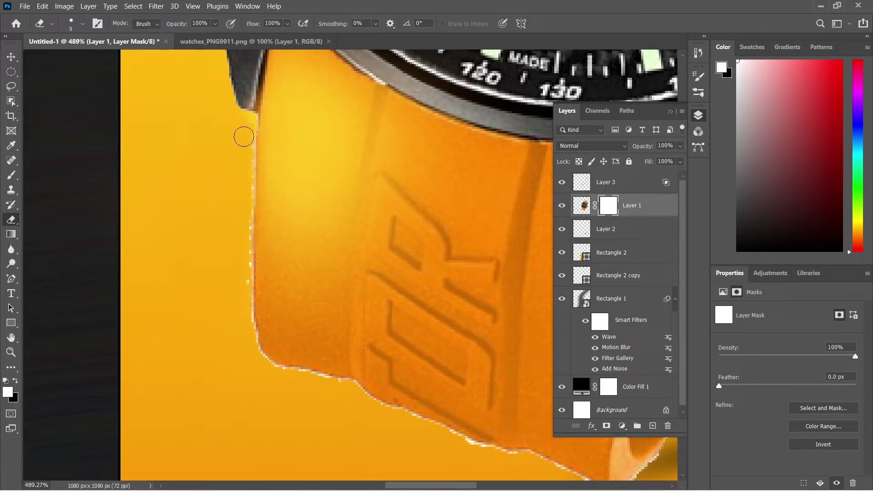
pyautogui.scroll(-1, 224, 180)
# Step: Mask away the light fringe along the strap's left, bottom and diagonal edges
pyautogui.moveTo(247, 155); pyautogui.dragTo(251, 275)
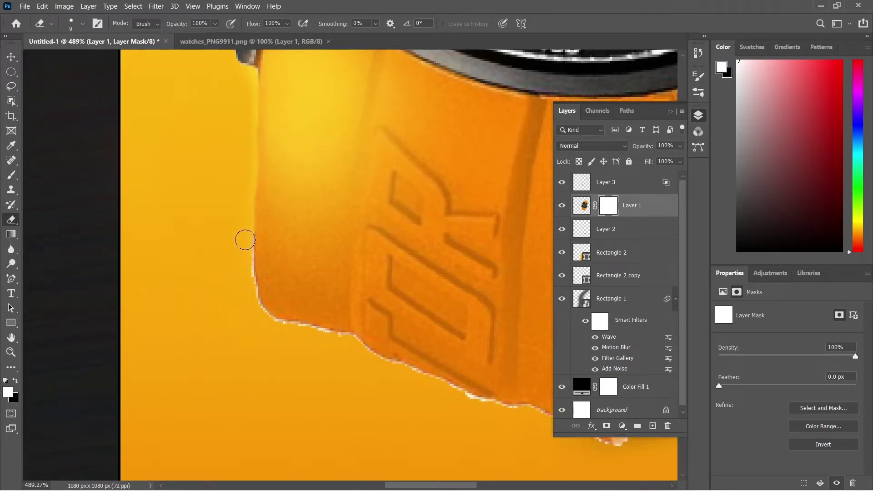
pyautogui.scroll(-1, 251, 275)
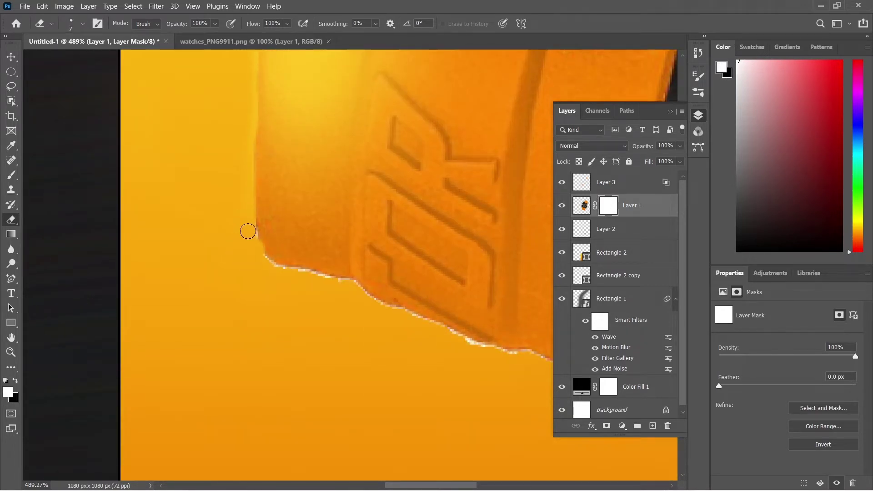
pyautogui.moveTo(276, 266)
pyautogui.mouseDown()
pyautogui.moveTo(353, 287)
pyautogui.moveTo(510, 353)
pyautogui.moveTo(273, 239)
pyautogui.mouseUp()
pyautogui.moveTo(321, 291)
pyautogui.mouseDown()
pyautogui.moveTo(412, 330)
pyautogui.moveTo(485, 313)
pyautogui.mouseUp()
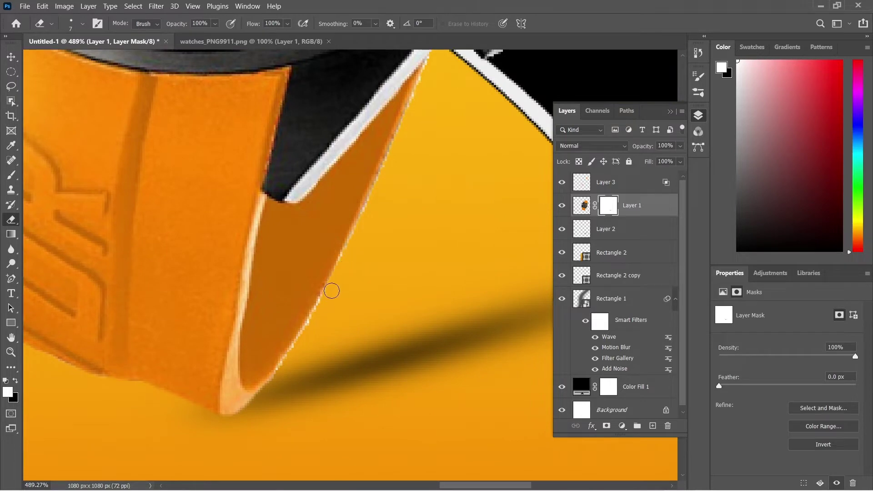
pyautogui.scroll(3, 394, 145)
pyautogui.moveTo(394, 146); pyautogui.dragTo(318, 299)
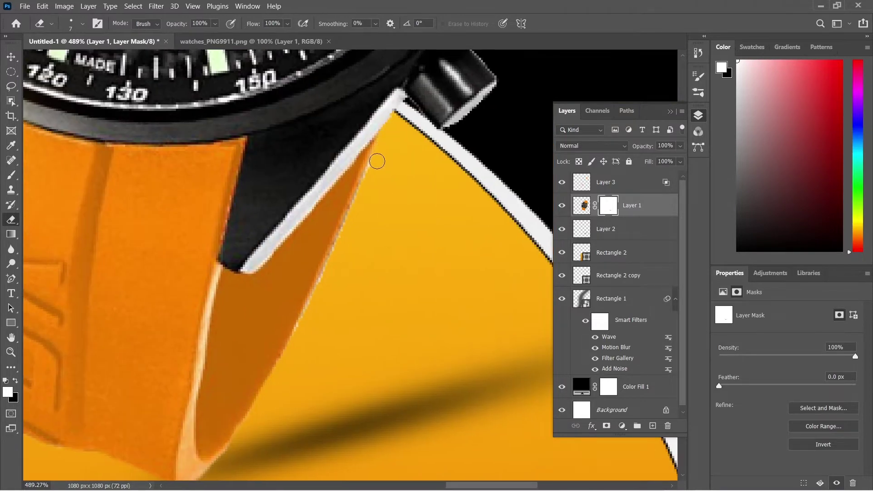
# Step: Clean the remaining fringe near the crown and along the strap's top edge, then reselect Layer 3
pyautogui.scroll(5, 319, 299)
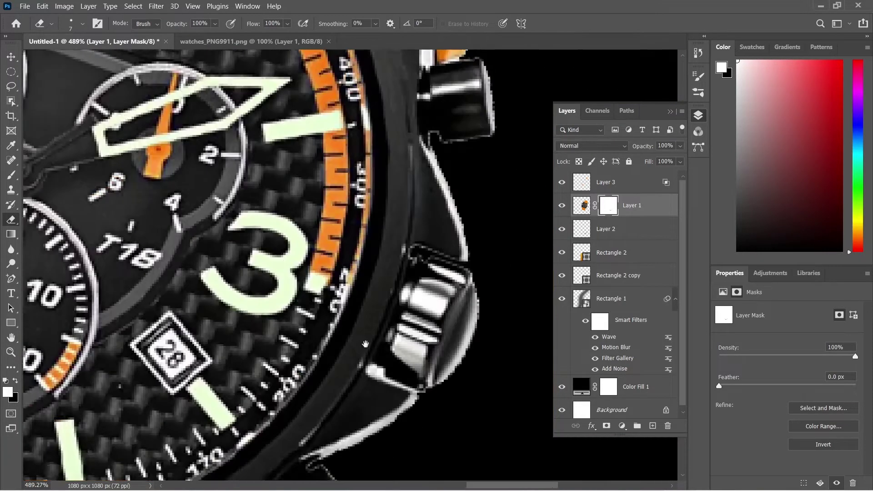
pyautogui.scroll(3, 319, 299)
pyautogui.moveTo(454, 70); pyautogui.dragTo(425, 270)
pyautogui.scroll(-3, 423, 250)
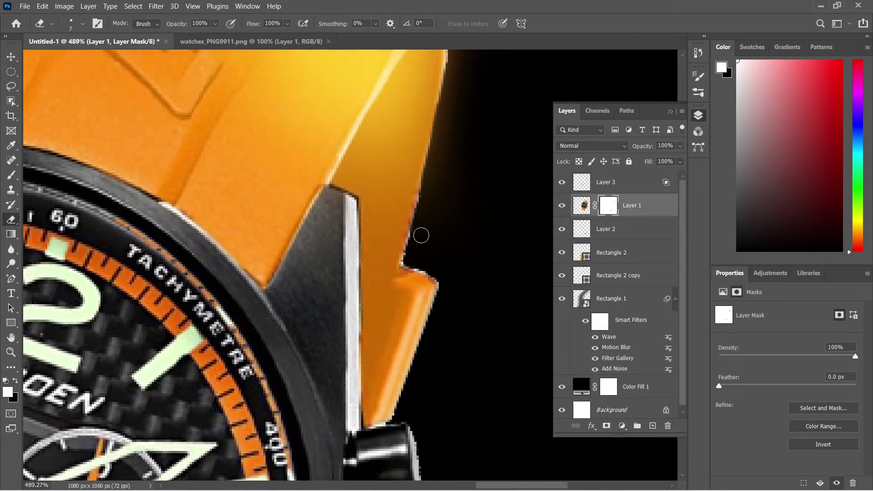
pyautogui.moveTo(421, 233); pyautogui.dragTo(432, 300)
pyautogui.scroll(-2, 433, 304)
pyautogui.scroll(-2, 423, 296)
pyautogui.scroll(3, 410, 289)
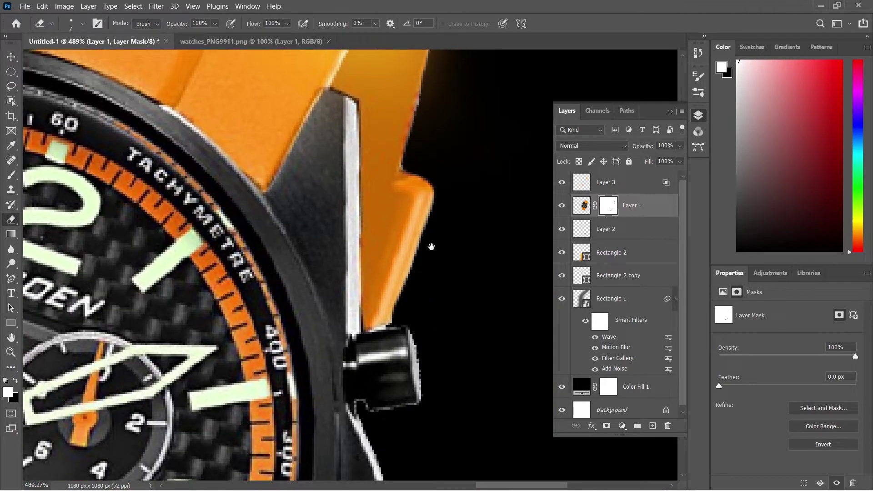
pyautogui.scroll(5, 431, 247)
pyautogui.moveTo(163, 159)
pyautogui.mouseDown()
pyautogui.moveTo(244, 172)
pyautogui.moveTo(332, 202)
pyautogui.mouseUp()
pyautogui.scroll(-1, 350, 202)
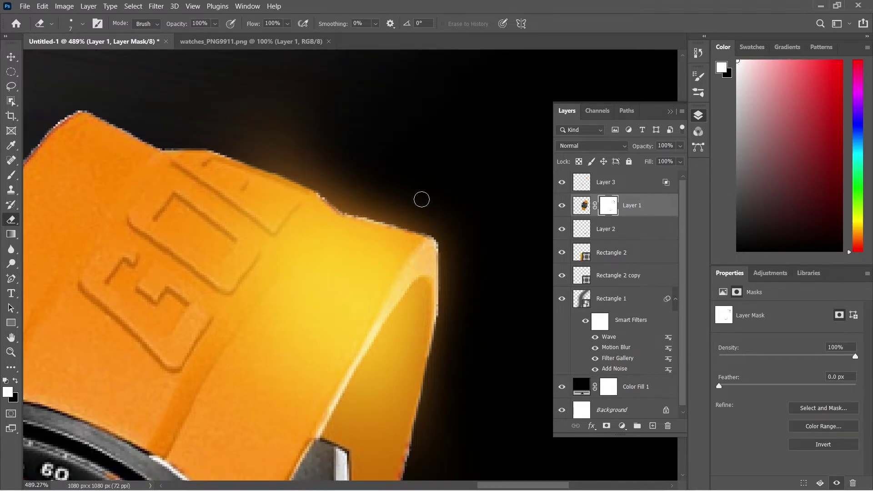
pyautogui.hotkey('alt', ']')
# Step: Erase the orange glow above the strap's top edge with a larger Eraser
pyautogui.press(']')
pyautogui.press(']')
pyautogui.press(']')
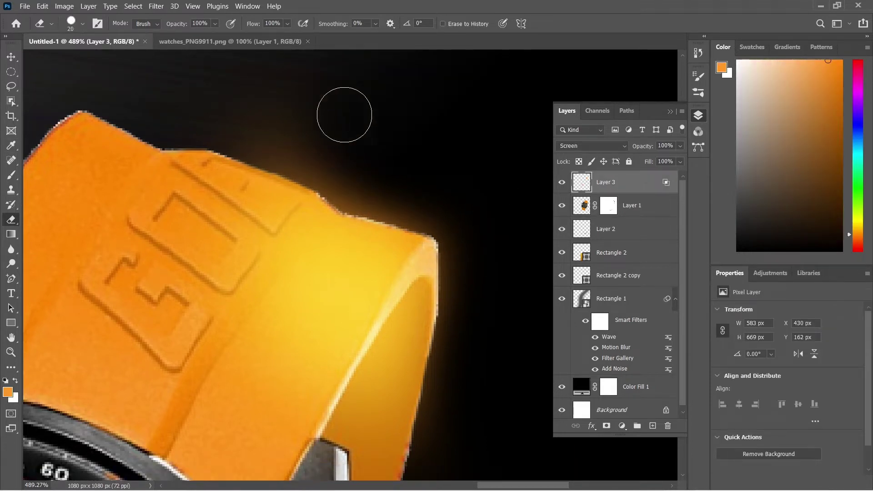
pyautogui.moveTo(343, 116)
pyautogui.mouseDown()
pyautogui.moveTo(272, 140)
pyautogui.moveTo(470, 224)
pyautogui.moveTo(459, 391)
pyautogui.mouseUp()
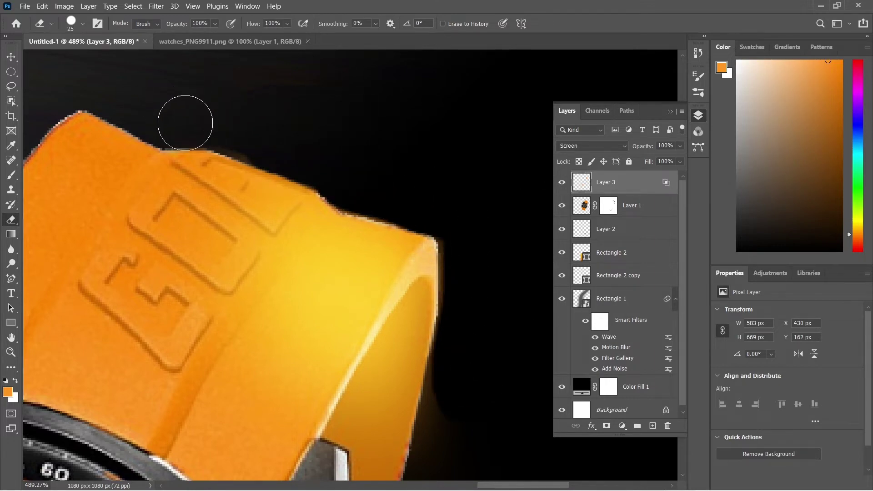
pyautogui.hotkey('ctrl', '0')
pyautogui.scroll(-3, 36, 181)
# Step: Reposition a layer on the canvas with the Move tool
pyautogui.press('v')
pyautogui.moveTo(194, 177); pyautogui.dragTo(304, 205)
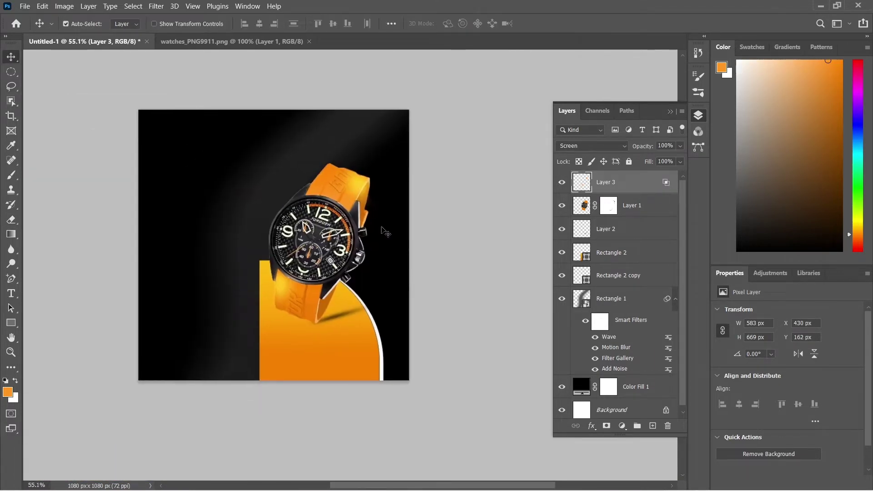
pyautogui.scroll(3, 348, 226)
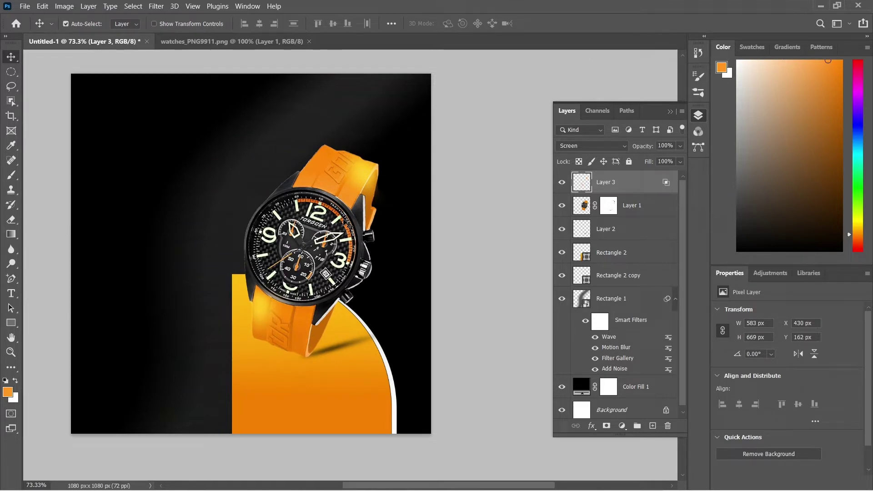
pyautogui.scroll(2, 152, 163)
pyautogui.hscroll(-3, 136, 218)
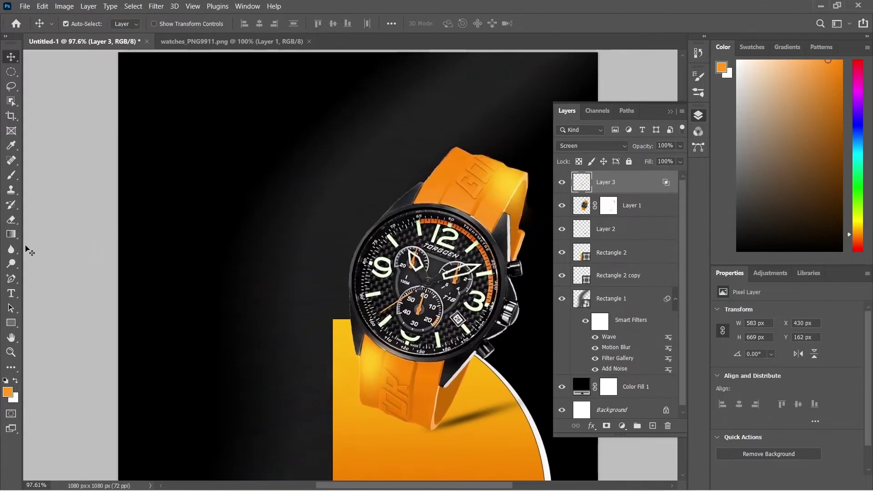
pyautogui.click(12, 293)
# Step: Type a white NEW ARIVAL line at the top left and scale it up
pyautogui.click(213, 159)
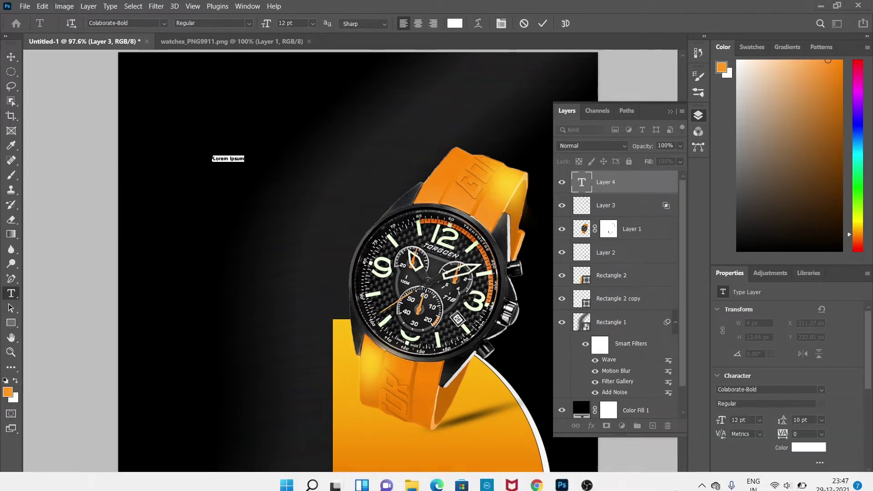
pyautogui.click(805, 477)
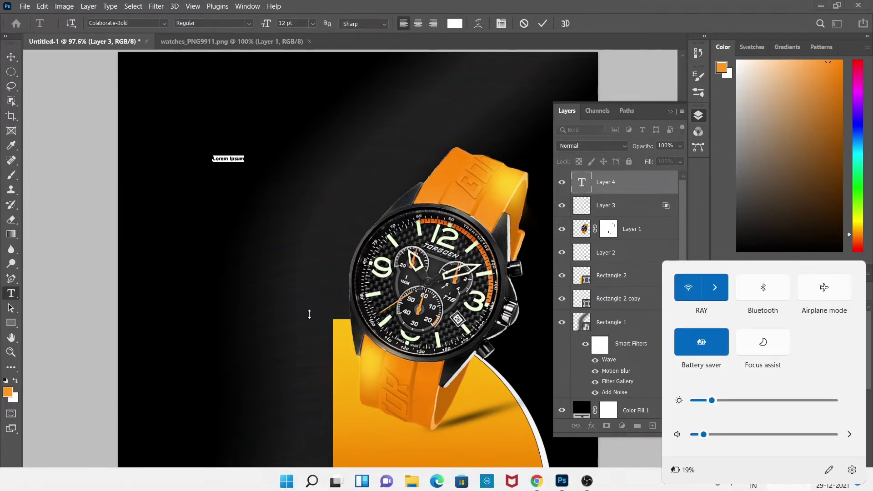
pyautogui.click(281, 179)
pyautogui.press('BackSpace')
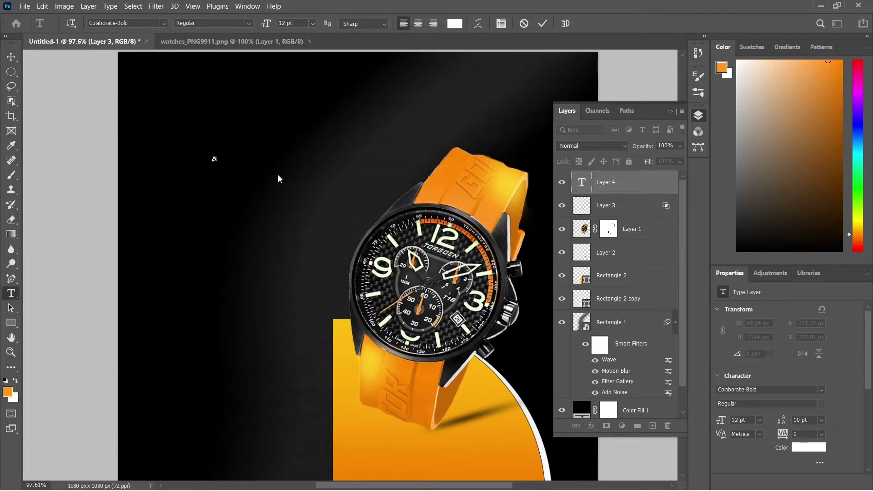
pyautogui.write('NEWO')
pyautogui.write(' ARIVAL')
pyautogui.click(11, 57)
pyautogui.hotkey('ctrl', 't')
pyautogui.moveTo(247, 161)
pyautogui.mouseDown()
pyautogui.moveTo(339, 178)
pyautogui.moveTo(261, 110)
pyautogui.moveTo(245, 135)
pyautogui.mouseUp()
pyautogui.press('Return')
# Step: Retype the duplicated line as SMART WATCH and scale it to about 134%
pyautogui.doubleClick(242, 126)
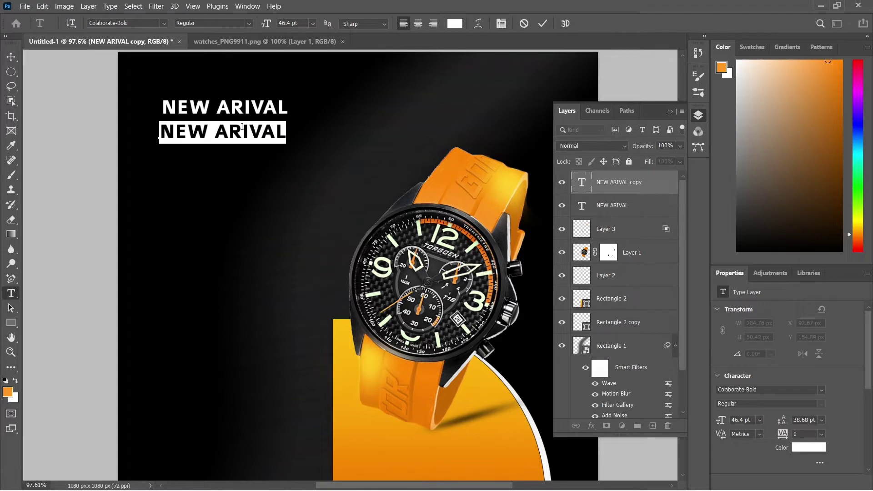
pyautogui.write('SMART ')
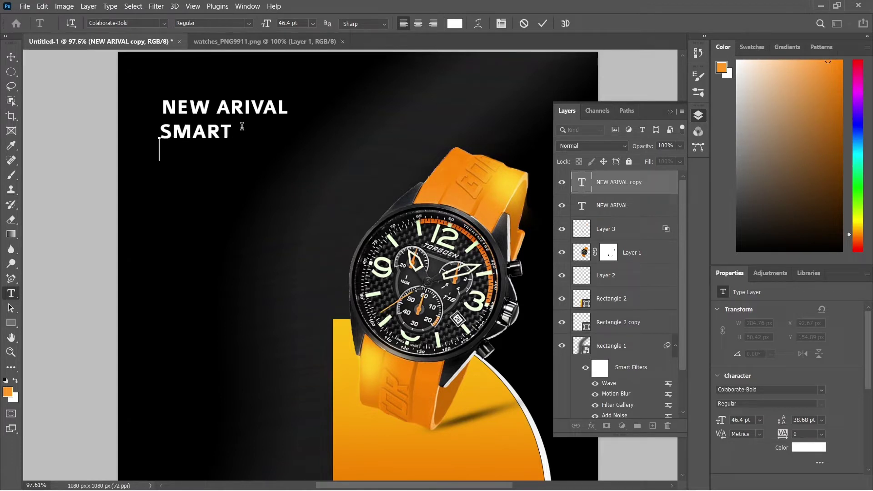
pyautogui.write('WATCH')
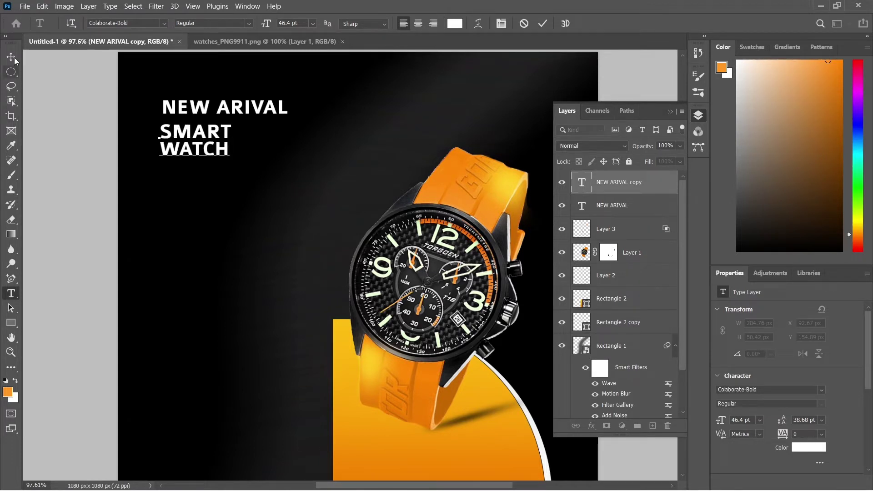
pyautogui.click(11, 57)
pyautogui.hotkey('ctrl', 't')
pyautogui.moveTo(231, 164)
pyautogui.mouseDown()
pyautogui.moveTo(256, 187)
pyautogui.moveTo(287, 187)
pyautogui.mouseUp()
pyautogui.press('Return')
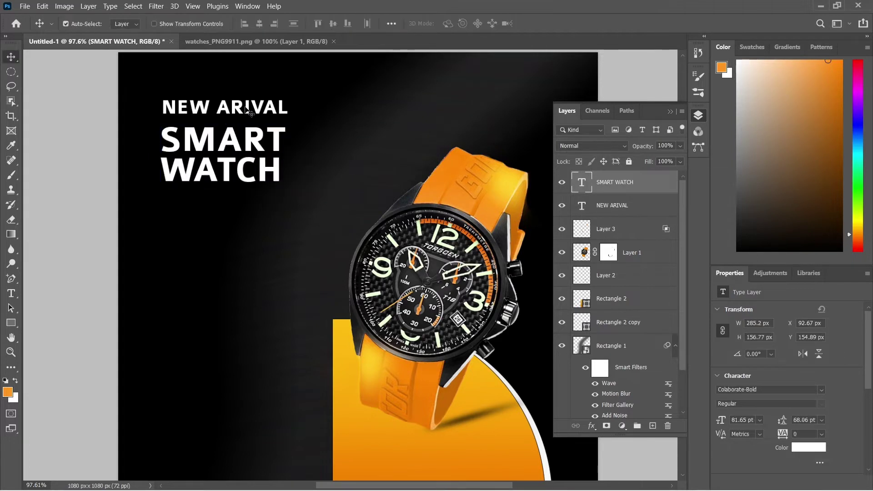
# Step: Move NEW ARIVAL down to sit just above SMART WATCH, nudged 2 px
pyautogui.keyDown('shift'); pyautogui.click(245, 110); pyautogui.keyUp('shift')
pyautogui.click(233, 109)
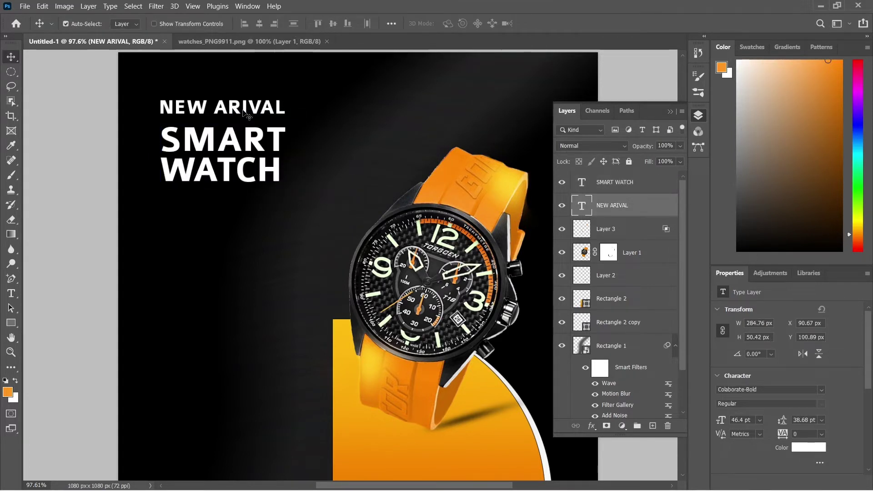
pyautogui.moveTo(233, 109); pyautogui.dragTo(244, 114)
pyautogui.press('Down')
pyautogui.press('Down')
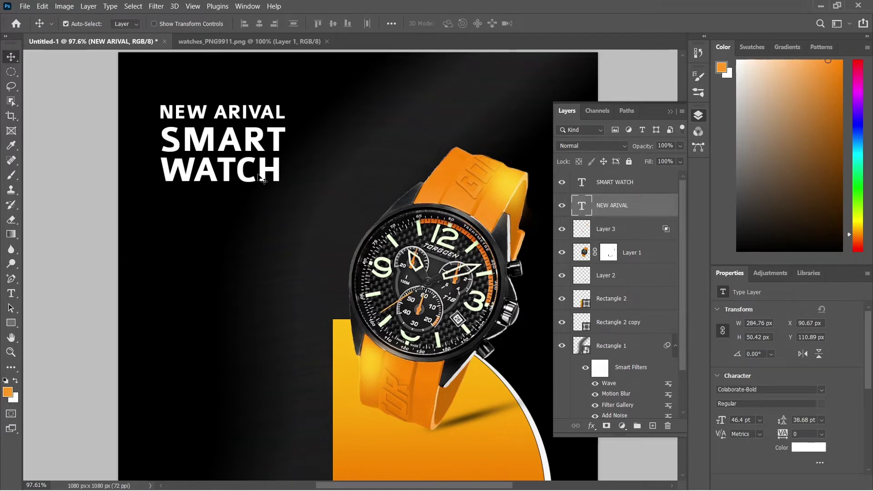
# Step: Colour SMART WATCH with orange sampled from the watch strap
pyautogui.click(243, 175)
pyautogui.click(809, 447)
pyautogui.click(454, 468)
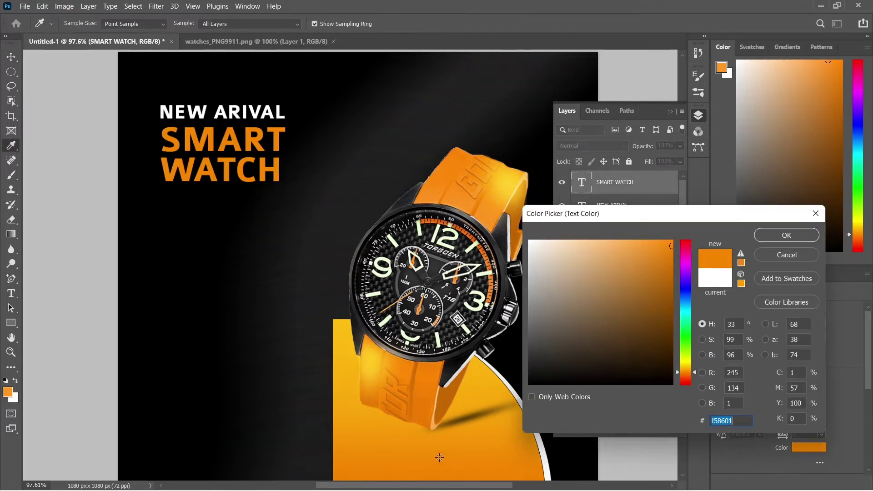
pyautogui.click(520, 183)
pyautogui.click(653, 254)
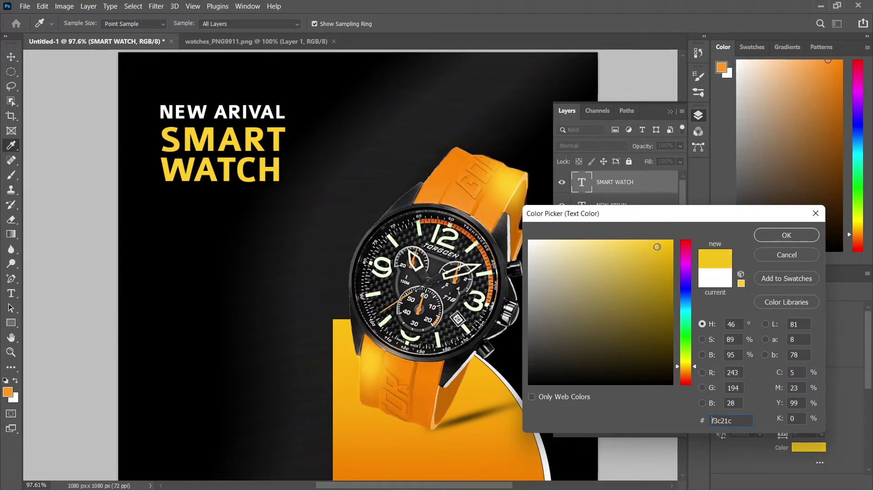
pyautogui.click(491, 218)
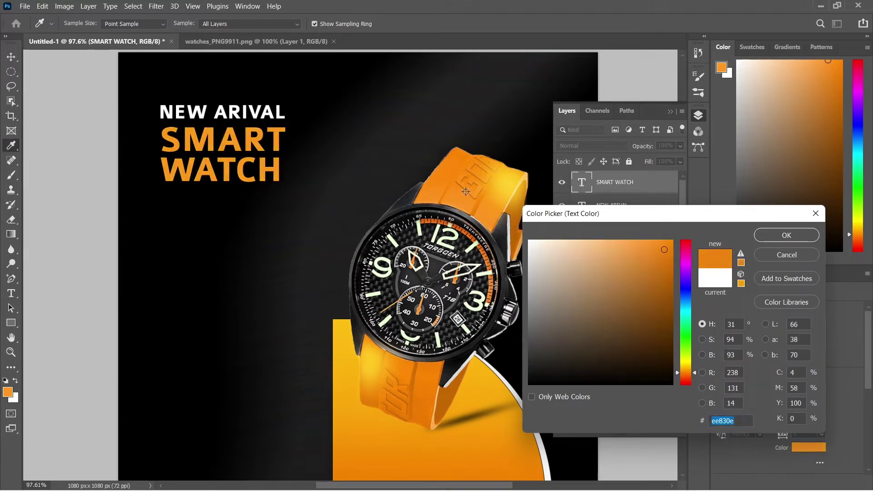
pyautogui.click(468, 195)
pyautogui.click(485, 218)
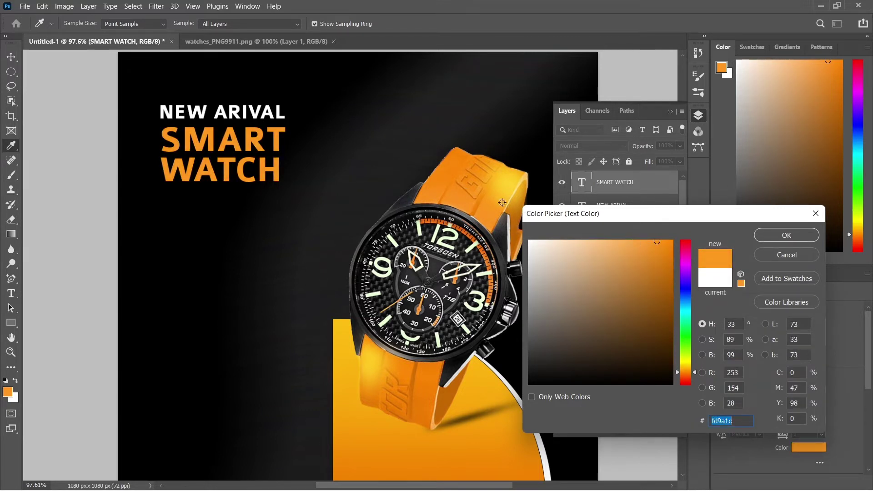
pyautogui.click(502, 202)
pyautogui.press('Return')
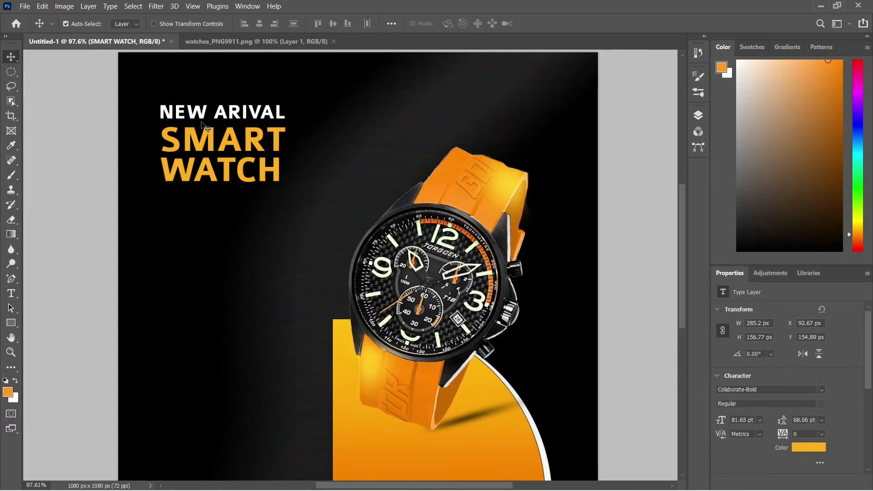
# Step: Enlarge both headline layers slightly and shift the block up and left
pyautogui.keyDown('shift'); pyautogui.click(225, 113); pyautogui.keyUp('shift')
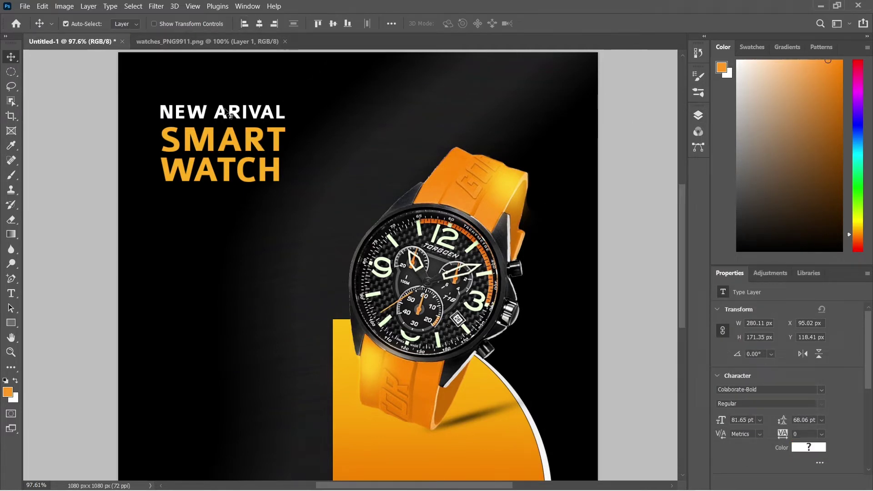
pyautogui.hotkey('ctrl', 't')
pyautogui.moveTo(287, 181); pyautogui.dragTo(295, 187)
pyautogui.moveTo(254, 146); pyautogui.dragTo(246, 138)
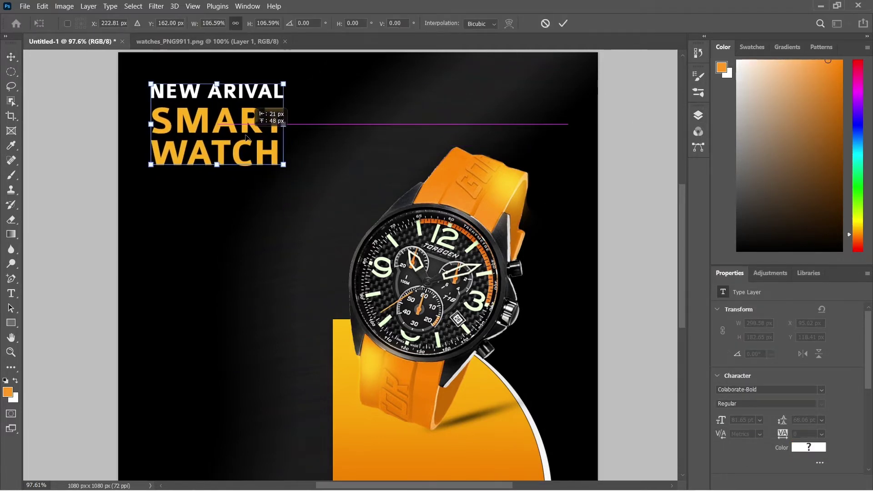
pyautogui.press('Return')
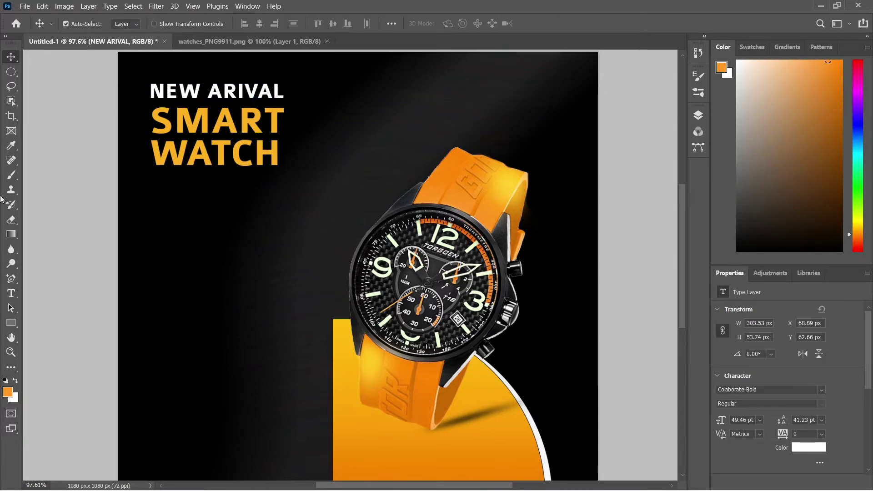
# Step: Set NEW ARIVAL in Colaborate-Medium and nudge it slightly right
pyautogui.press('t')
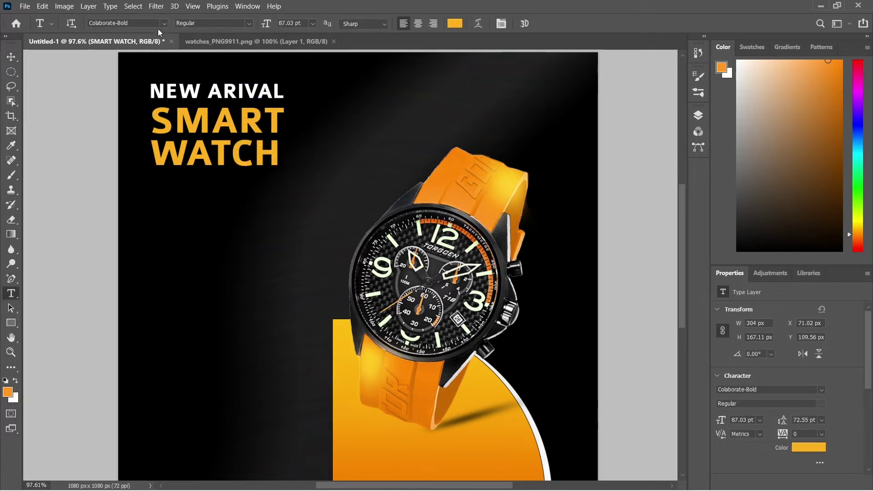
pyautogui.click(164, 23)
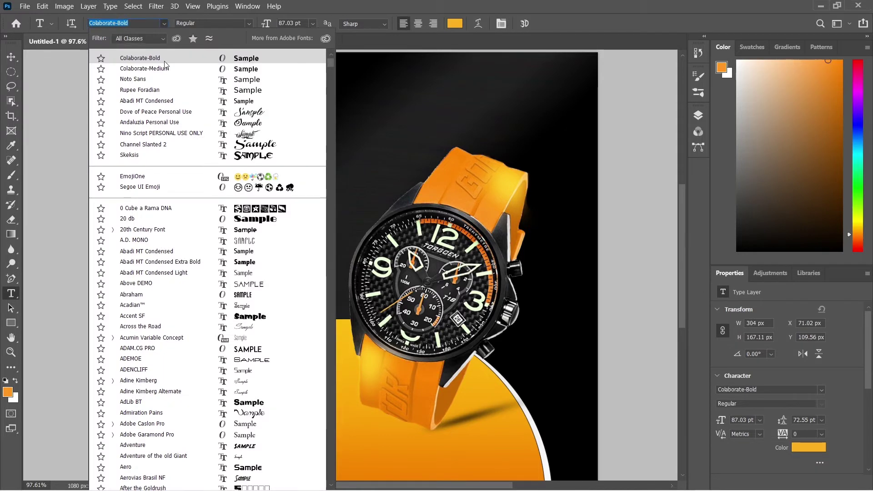
pyautogui.click(181, 56)
pyautogui.click(231, 97)
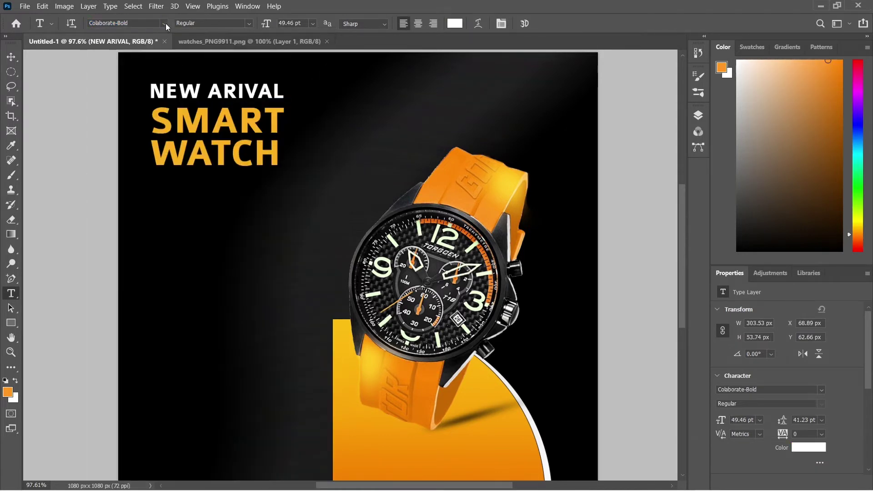
pyautogui.click(164, 24)
pyautogui.click(214, 68)
pyautogui.click(11, 57)
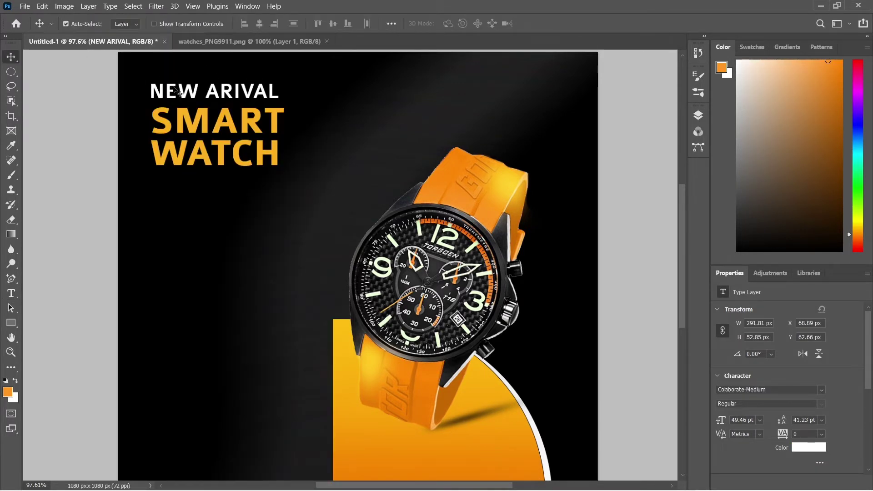
pyautogui.press('Right')
pyautogui.press('Right')
pyautogui.press('Right')
pyautogui.press('Right')
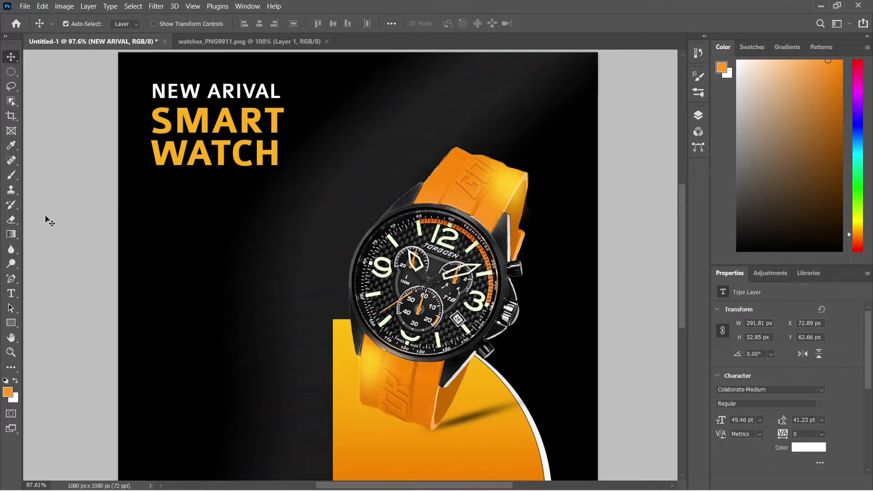
# Step: Add a Lorem ipsum paragraph box beneath SMART WATCH in white Colaborate-Medium 12 pt
pyautogui.click(11, 293)
pyautogui.moveTo(152, 179); pyautogui.dragTo(308, 235)
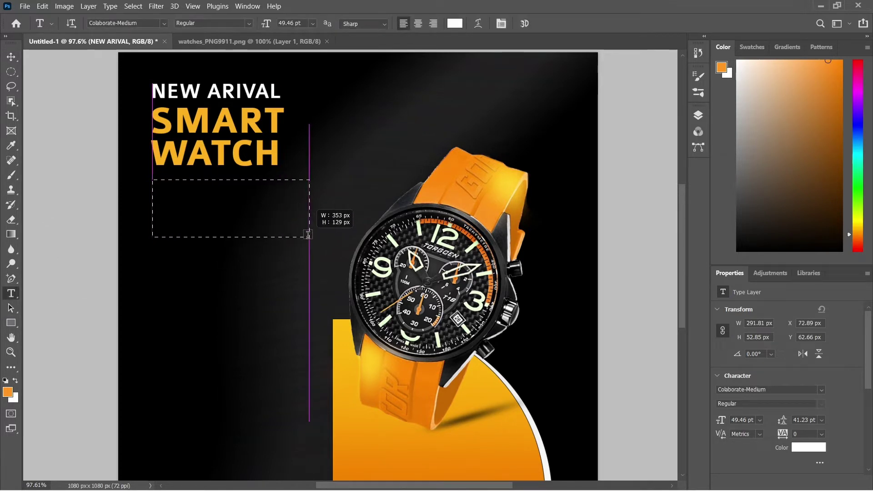
pyautogui.click(11, 56)
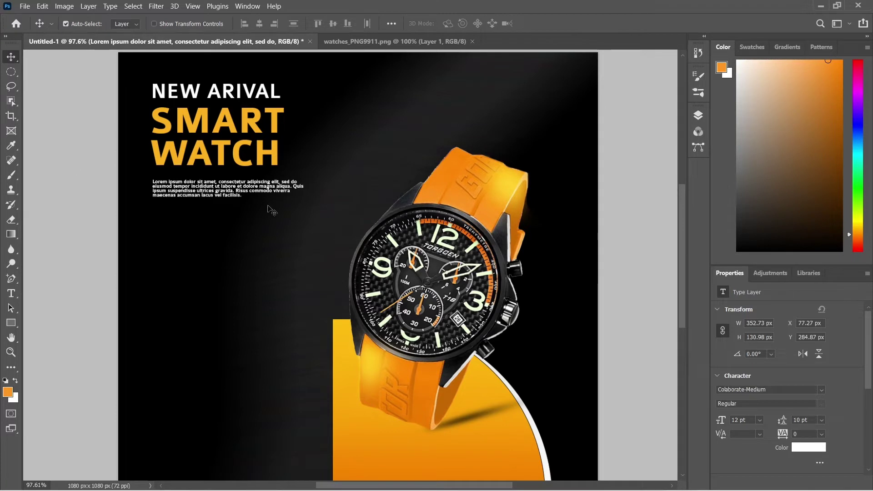
# Step: Draw a solid white 200 px circle to the left of the watch
pyautogui.rightClick(11, 322)
pyautogui.click(41, 335)
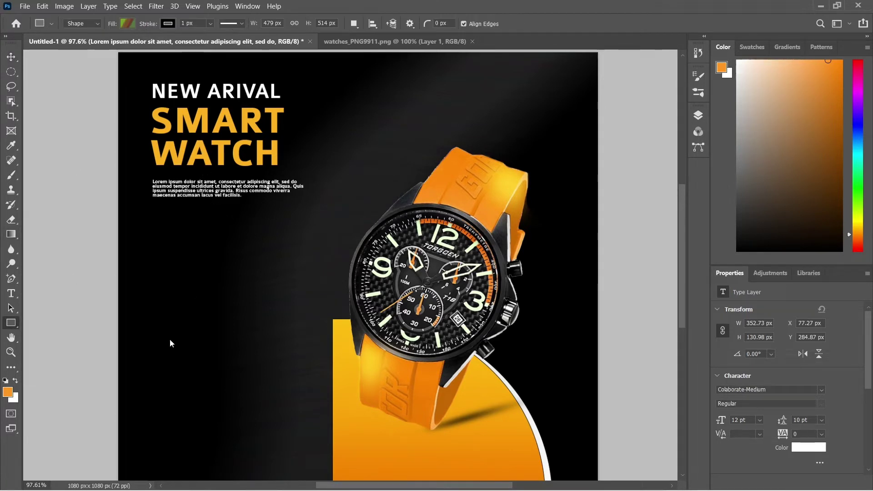
pyautogui.moveTo(247, 260); pyautogui.dragTo(337, 375)
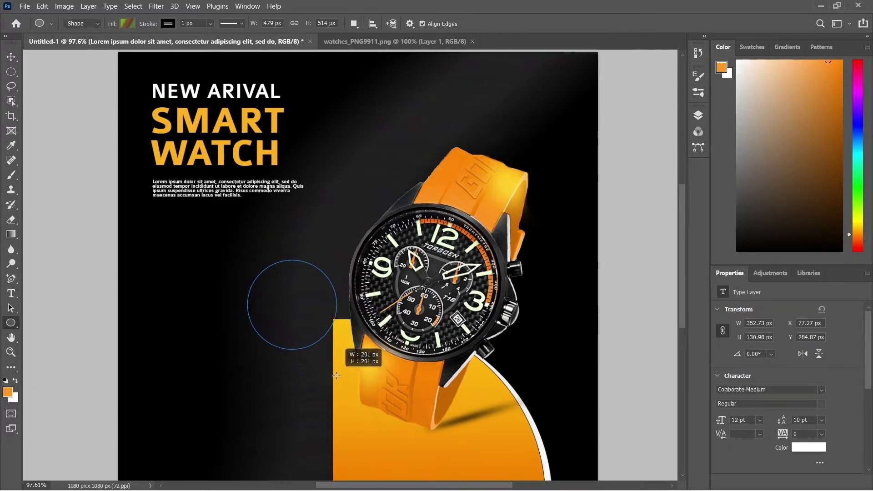
pyautogui.scroll(3, 336, 359)
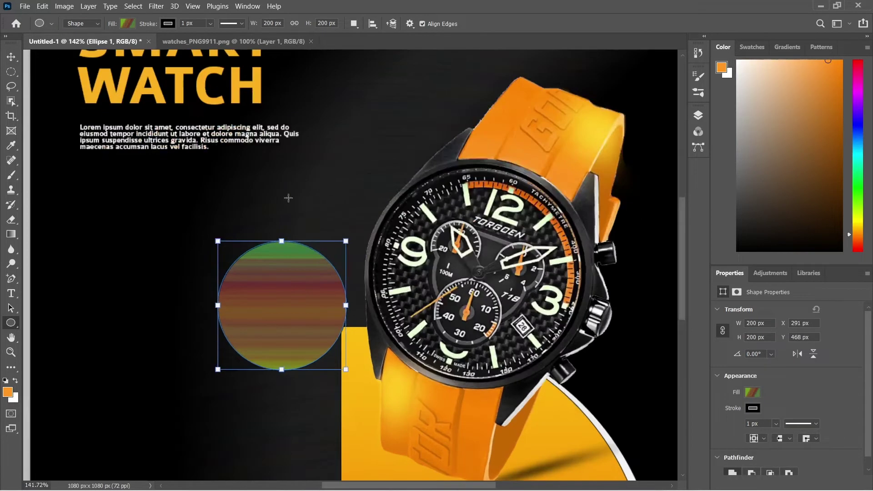
pyautogui.click(733, 391)
pyautogui.click(856, 320)
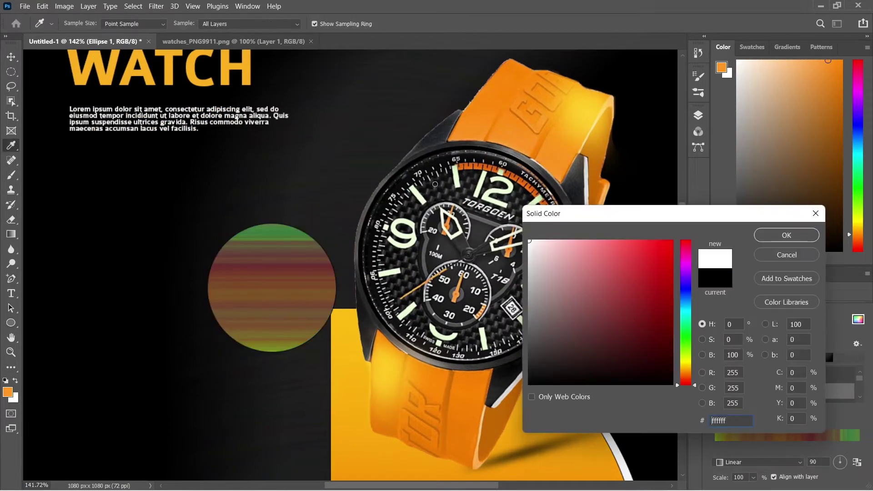
pyautogui.click(787, 231)
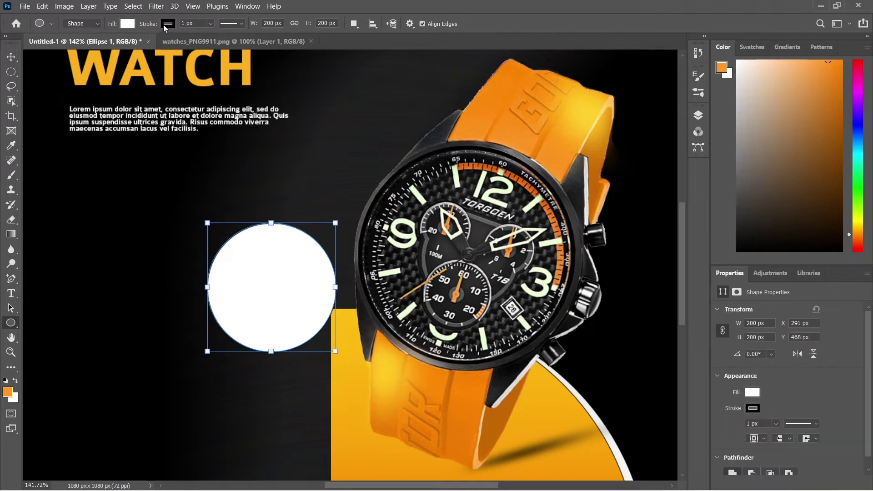
pyautogui.click(127, 23)
pyautogui.click(11, 56)
pyautogui.moveTo(288, 296); pyautogui.dragTo(295, 295)
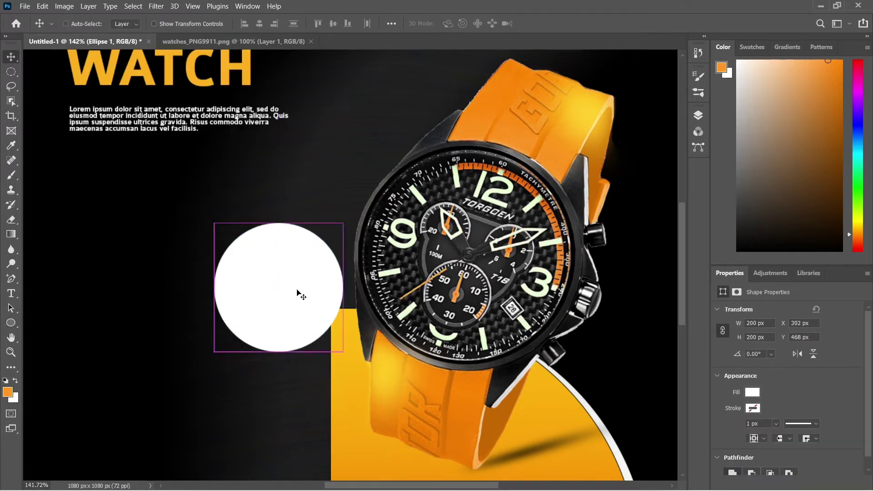
# Step: Duplicate the circle, enlarge the copy to about 235 px, and remove its fill
pyautogui.hotkey('ctrl', 'j')
pyautogui.hotkey('ctrl', 't')
pyautogui.moveTo(341, 350); pyautogui.dragTo(355, 363)
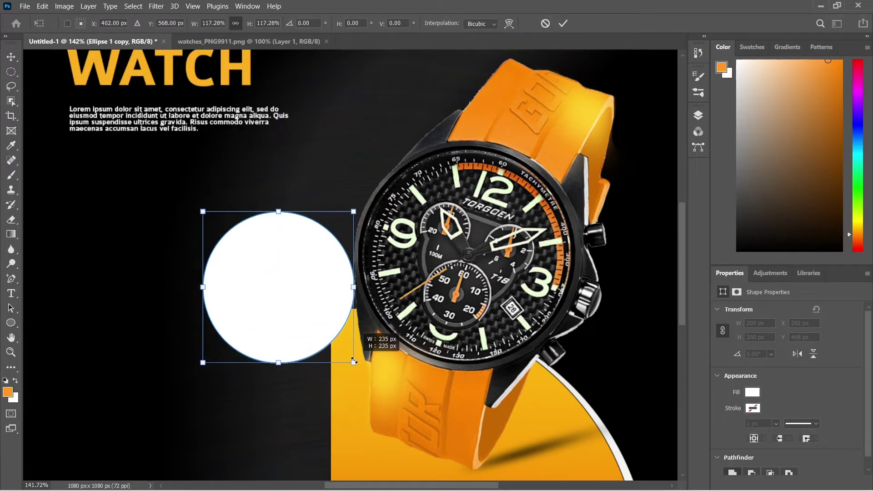
pyautogui.press('Return')
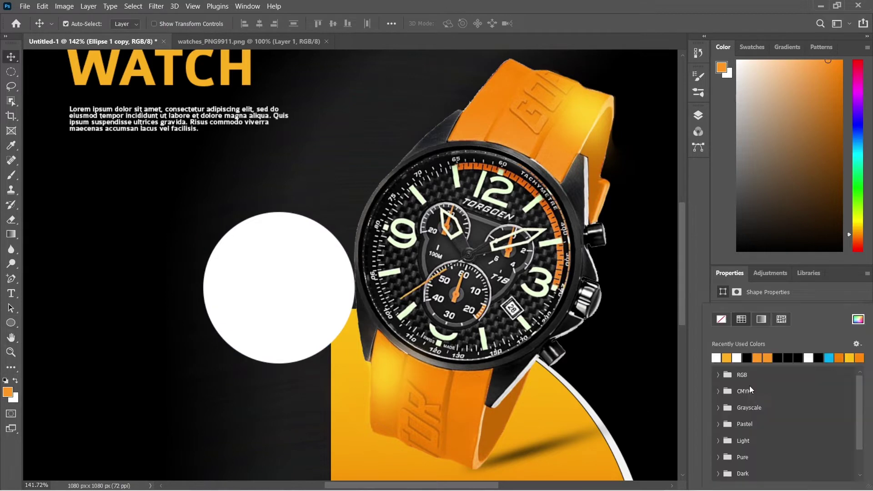
pyautogui.hotkey('ctrl', 'z')
pyautogui.click(746, 424)
pyautogui.click(348, 311)
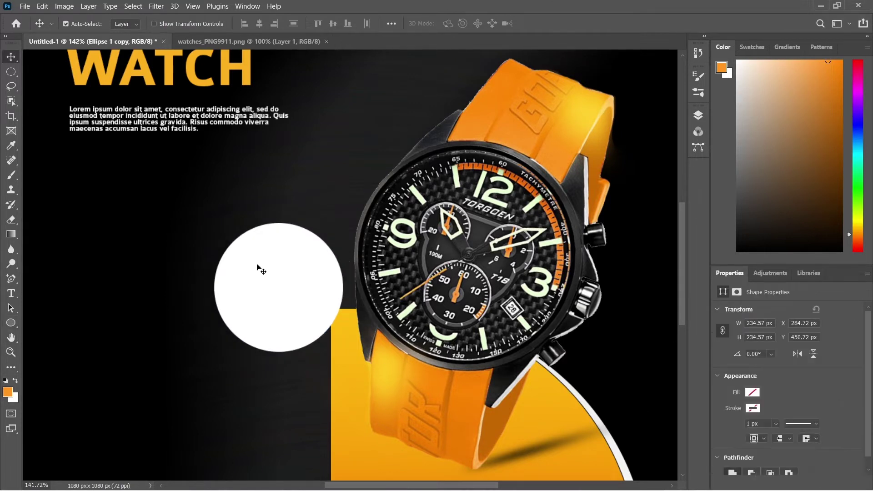
# Step: Give the larger circle copy a white 4 px stroke
pyautogui.click(11, 323)
pyautogui.click(168, 24)
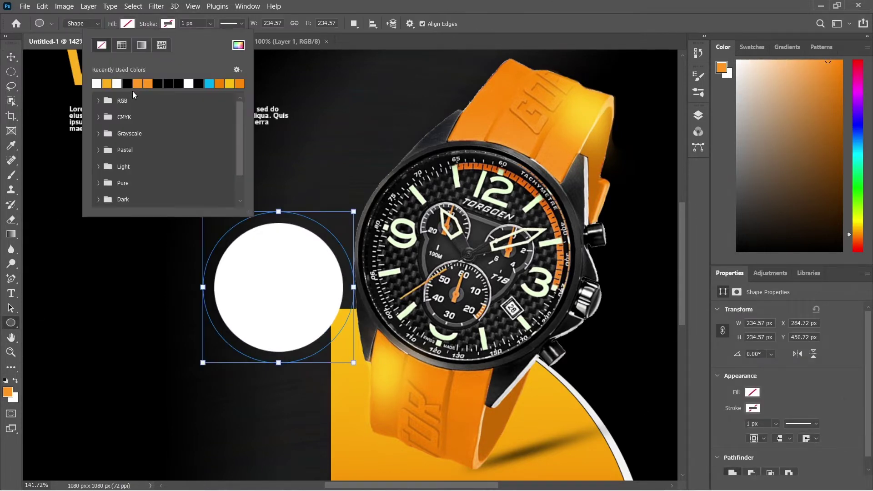
pyautogui.click(117, 83)
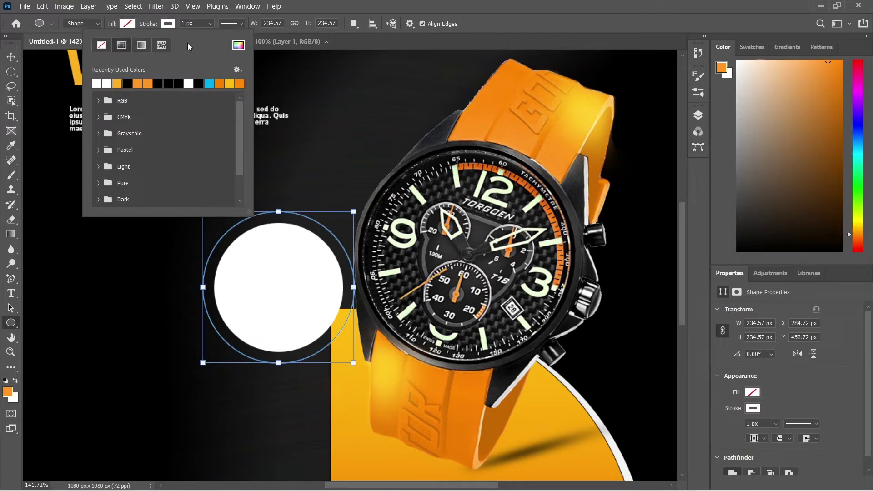
pyautogui.doubleClick(200, 24)
pyautogui.write('4')
pyautogui.press('Return')
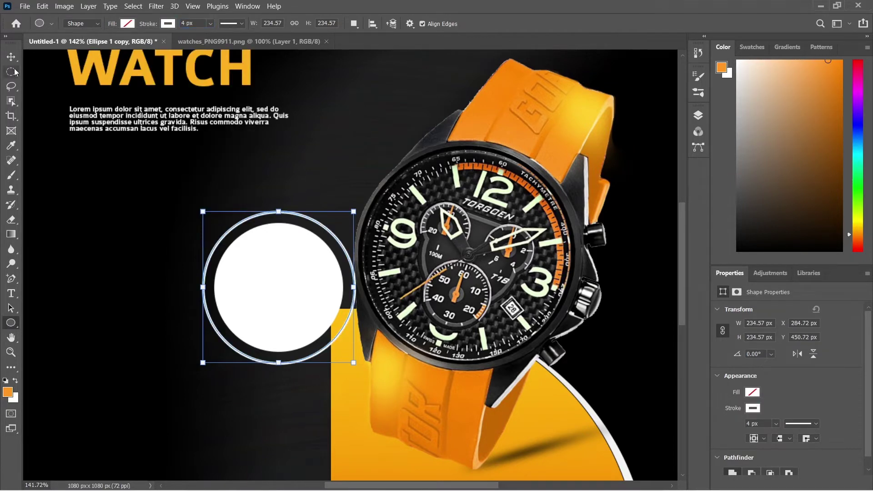
pyautogui.press('v')
# Step: Duplicate the ring and scale the copy up to about 277 px
pyautogui.scroll(3, 315, 291)
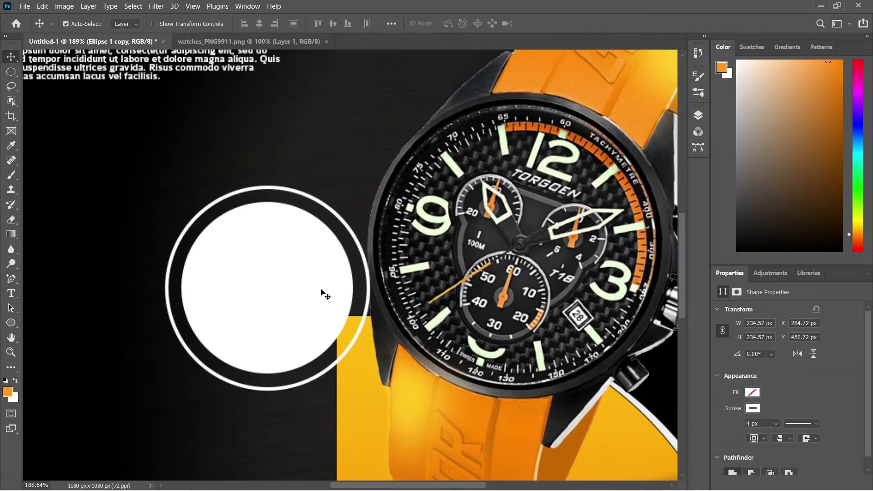
pyautogui.moveTo(322, 293); pyautogui.dragTo(321, 291)
pyautogui.hotkey('ctrl', 't')
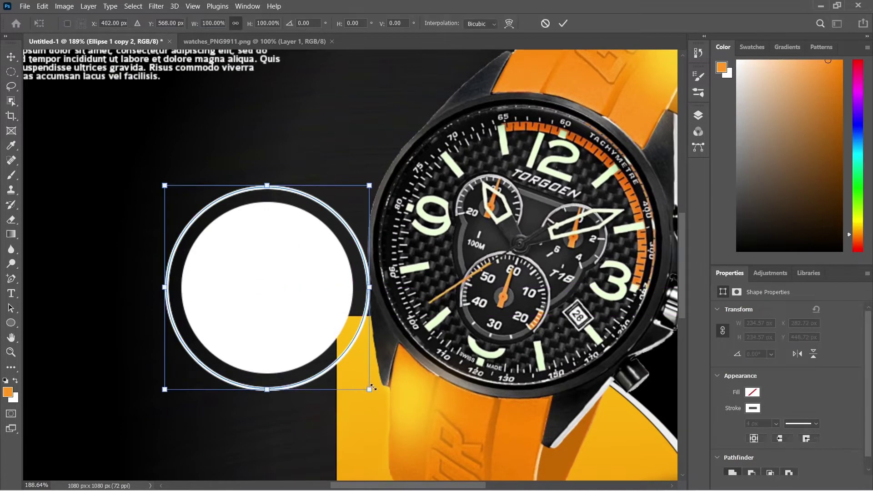
pyautogui.moveTo(369, 384); pyautogui.dragTo(380, 414)
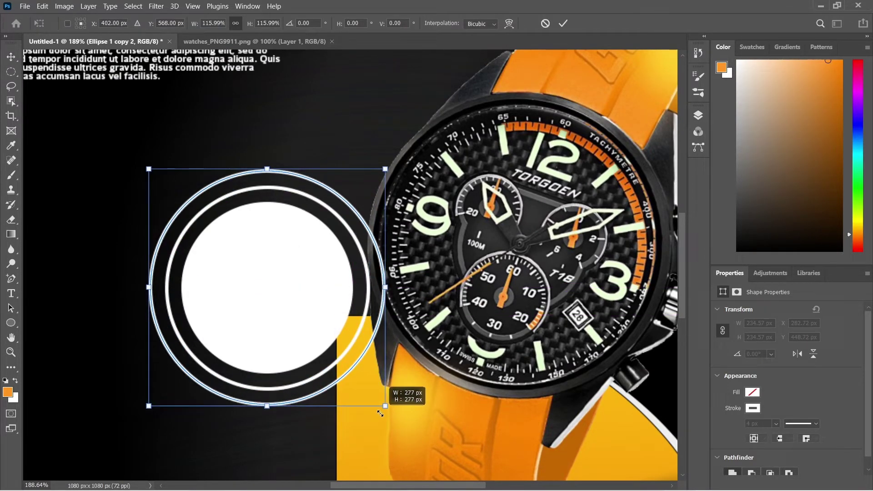
pyautogui.press('Return')
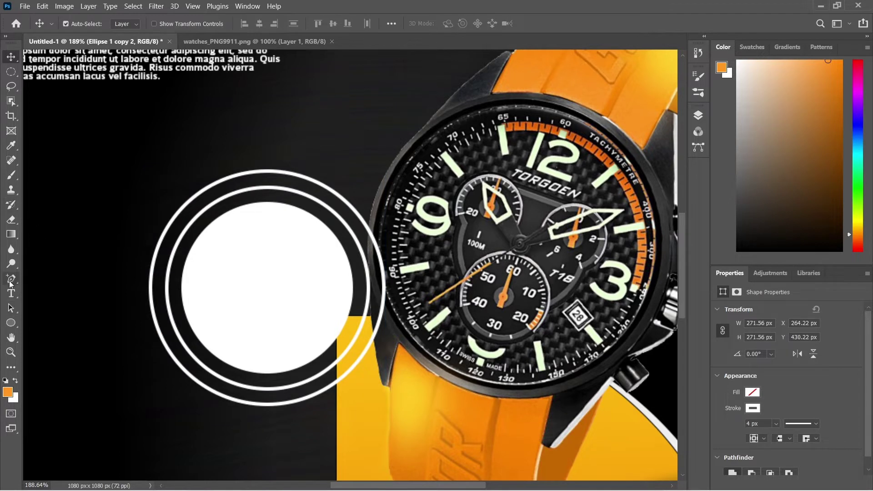
pyautogui.click(10, 282)
pyautogui.click(383, 288)
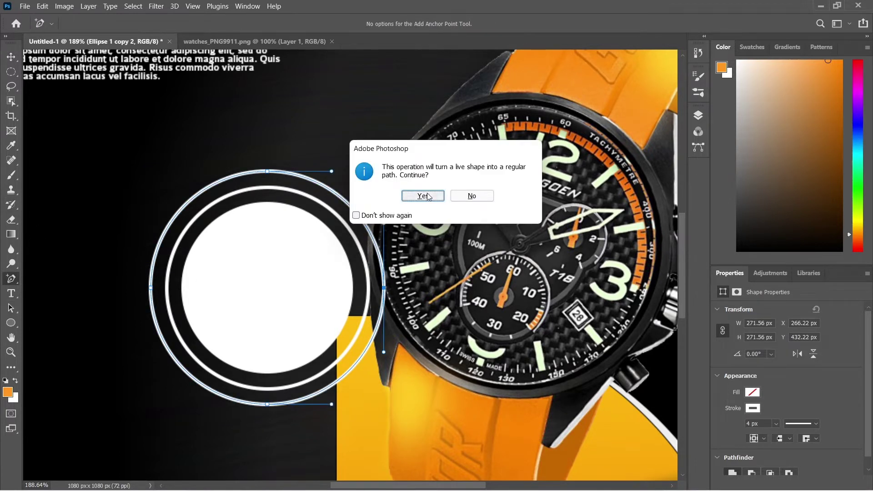
# Step: Convert the ring to a path, delete its left half, and duplicate the arc rightward
pyautogui.click(427, 196)
pyautogui.rightClick(369, 295)
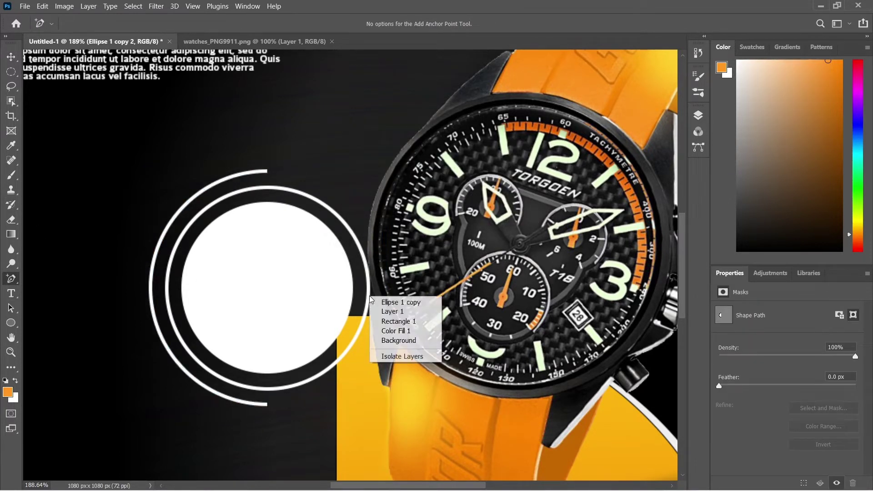
pyautogui.click(379, 299)
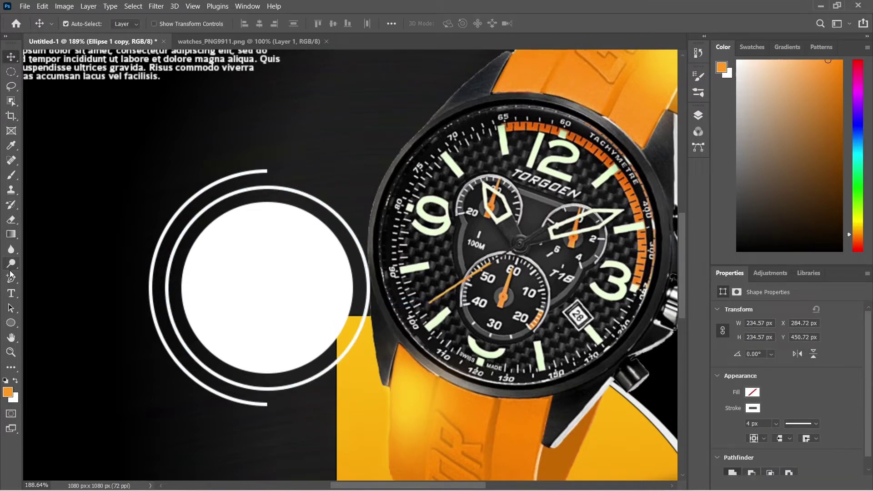
pyautogui.click(274, 187)
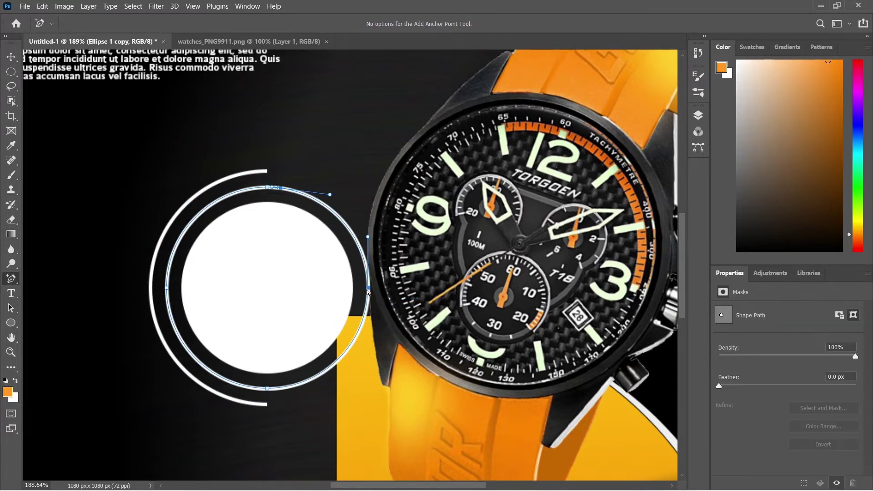
pyautogui.press('Delete')
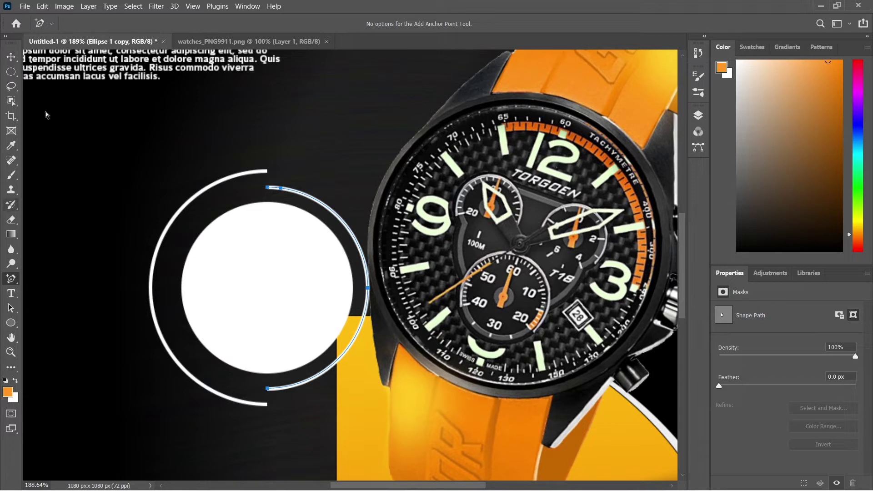
pyautogui.click(11, 56)
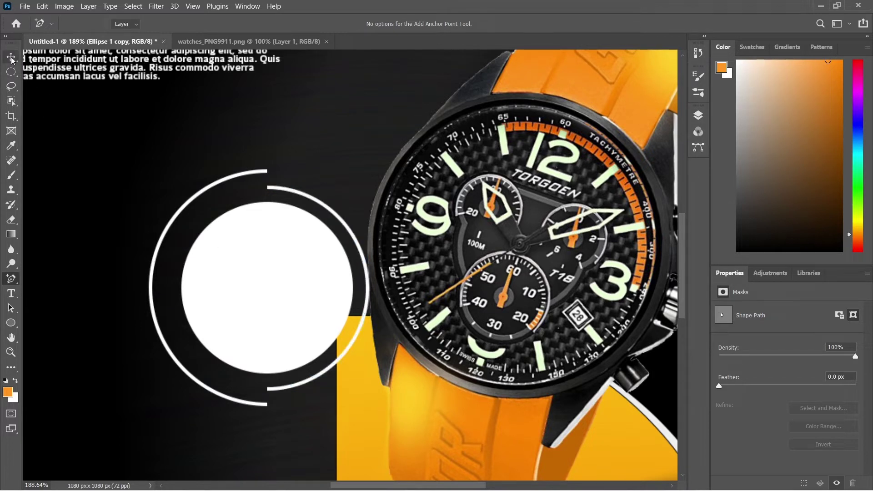
pyautogui.hotkey('ctrl', 'j')
pyautogui.moveTo(241, 176)
pyautogui.mouseDown()
pyautogui.moveTo(276, 173)
pyautogui.moveTo(254, 174)
pyautogui.mouseUp()
# Step: Adjust the inner and outer arc positions and delete the extra outer arc
pyautogui.scroll(-5, 378, 273)
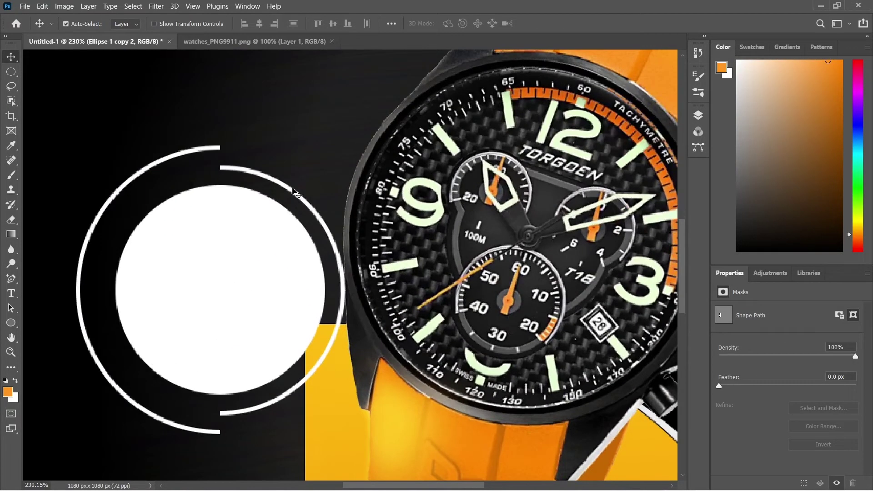
pyautogui.keyDown('ctrl'); pyautogui.click(295, 200); pyautogui.keyUp('ctrl')
pyautogui.press('Left')
pyautogui.press('Left')
pyautogui.press('Left')
pyautogui.press('Left')
pyautogui.press('Left')
pyautogui.press('Left')
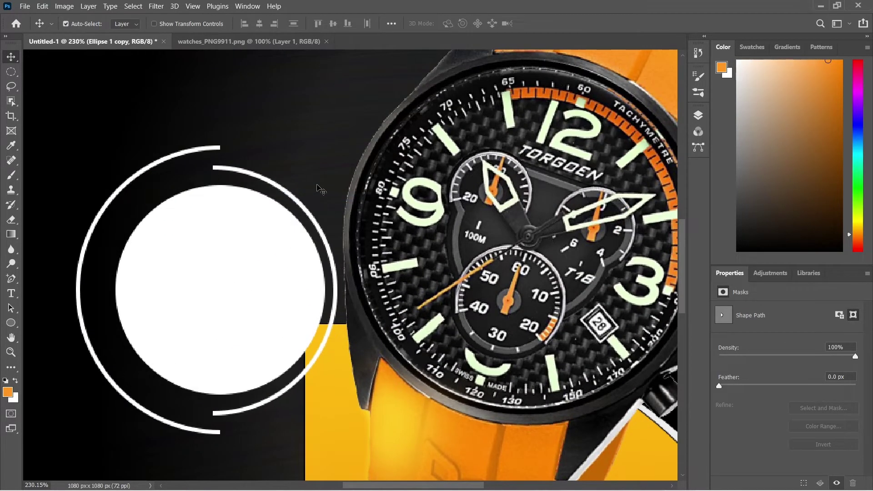
pyautogui.click(220, 154)
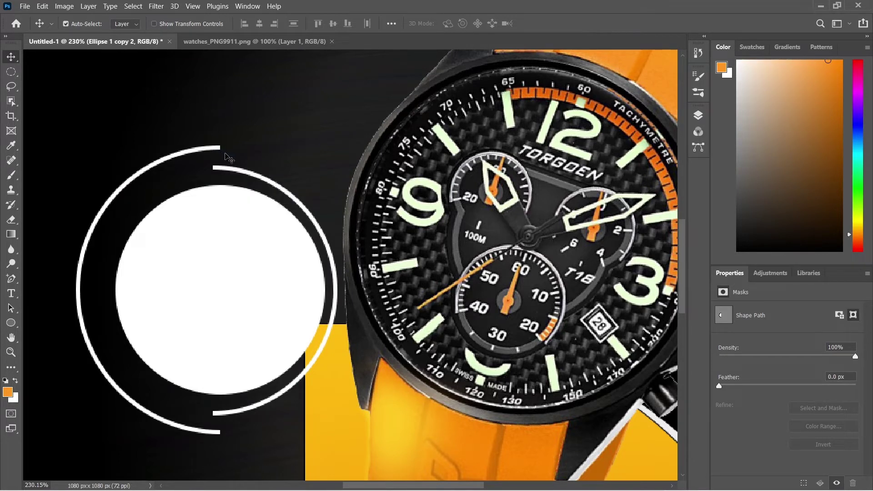
pyautogui.press('p')
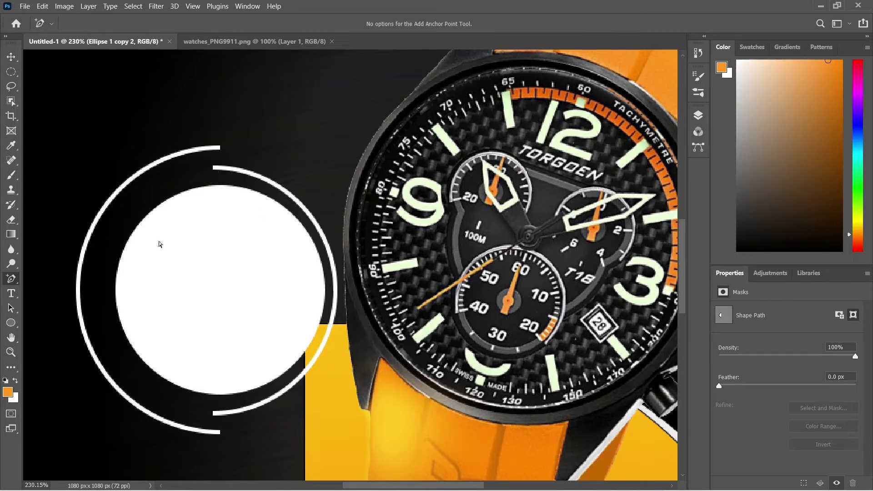
pyautogui.click(12, 56)
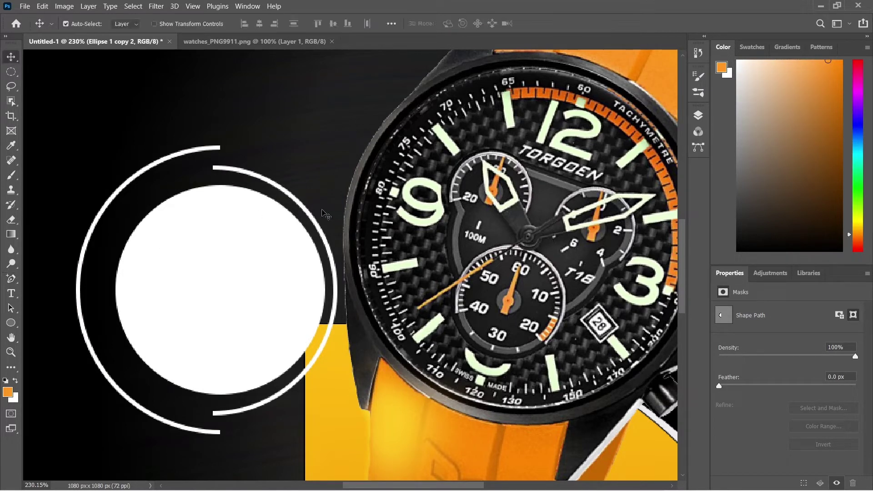
pyautogui.moveTo(203, 146); pyautogui.dragTo(283, 146)
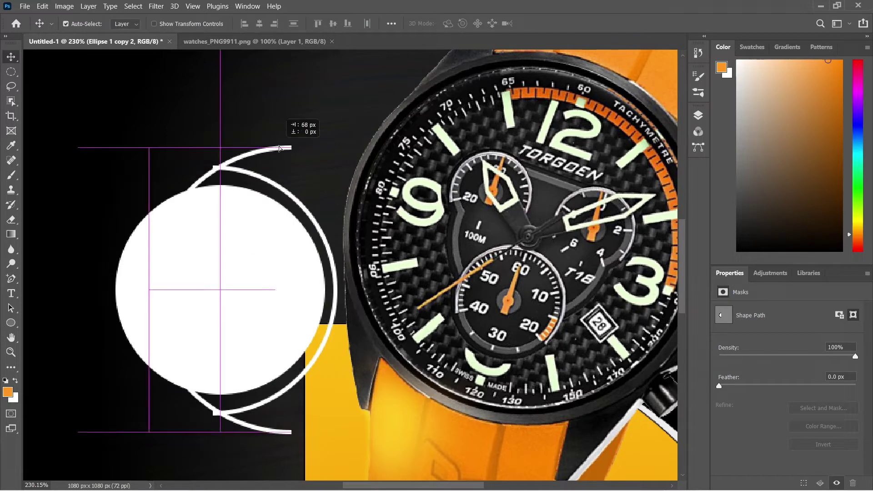
pyautogui.press('Delete')
pyautogui.scroll(-3, 306, 337)
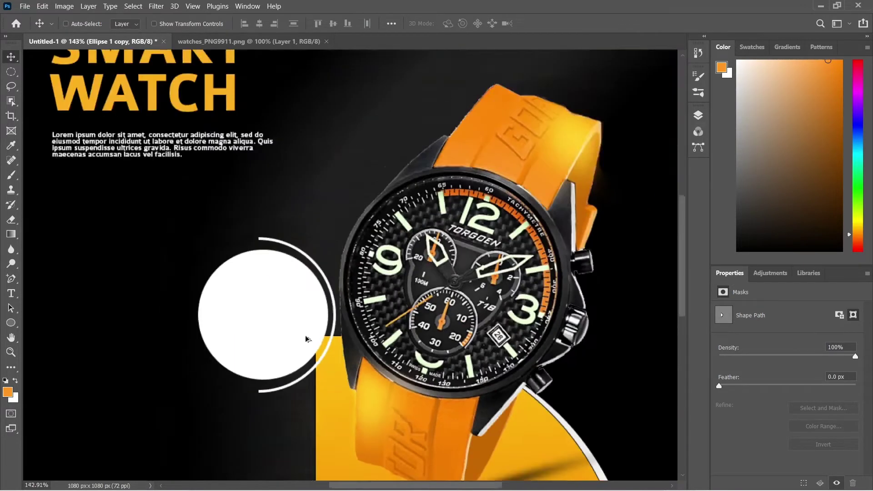
pyautogui.scroll(-2, 302, 312)
pyautogui.scroll(3, 226, 311)
pyautogui.press('ctrl')
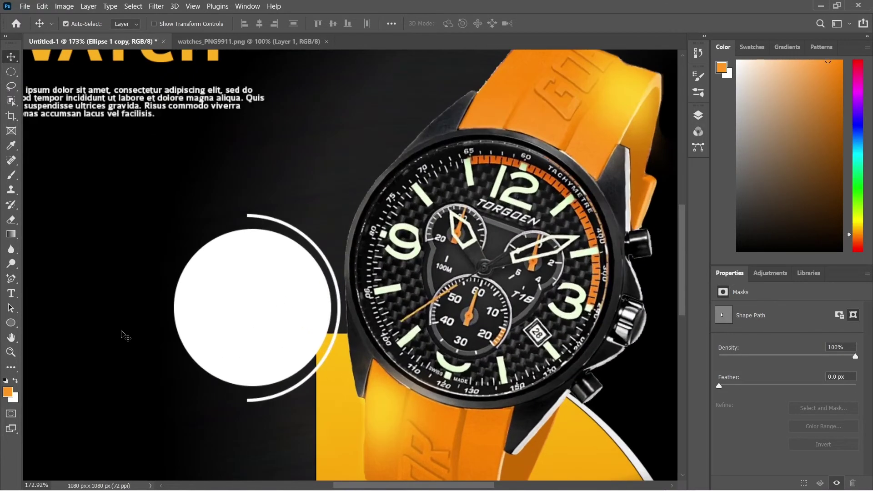
# Step: Duplicate the right-hand arc, flip it horizontally, and place it on the circle's left
pyautogui.rightClick(336, 287)
pyautogui.click(345, 291)
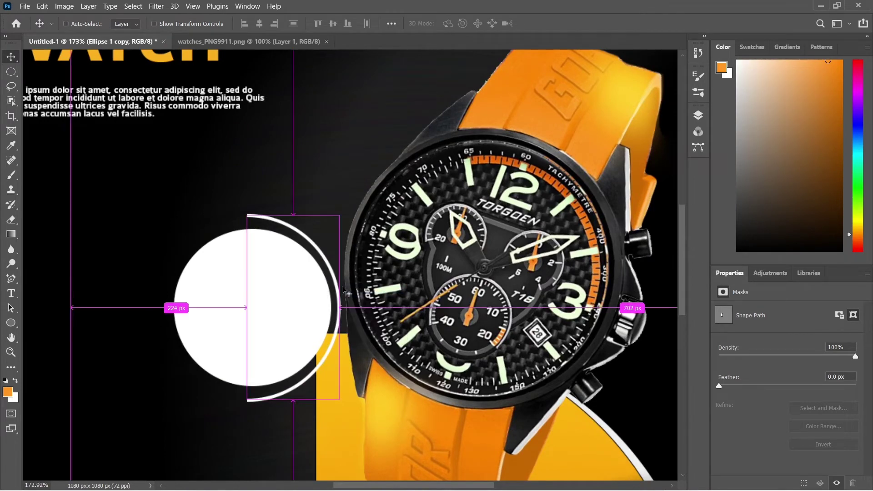
pyautogui.hotkey('ctrl', 'j')
pyautogui.hotkey('ctrl', 't')
pyautogui.rightClick(310, 305)
pyautogui.click(321, 292)
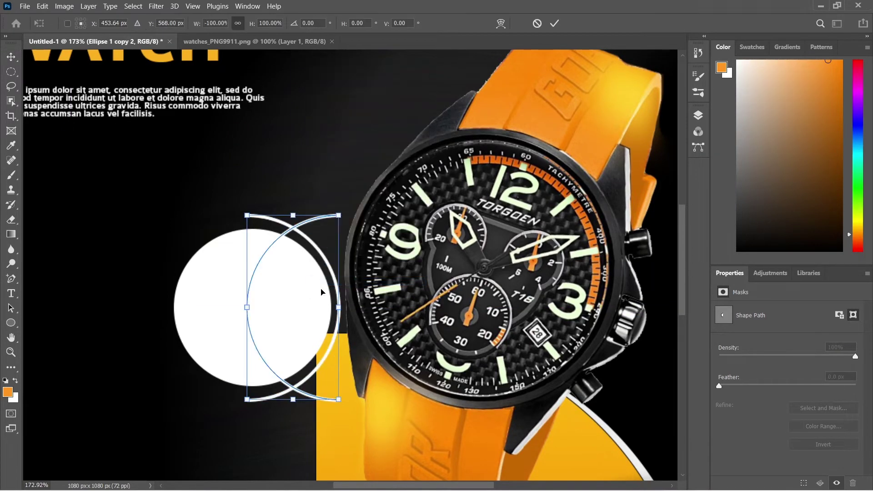
pyautogui.moveTo(309, 297); pyautogui.dragTo(216, 298)
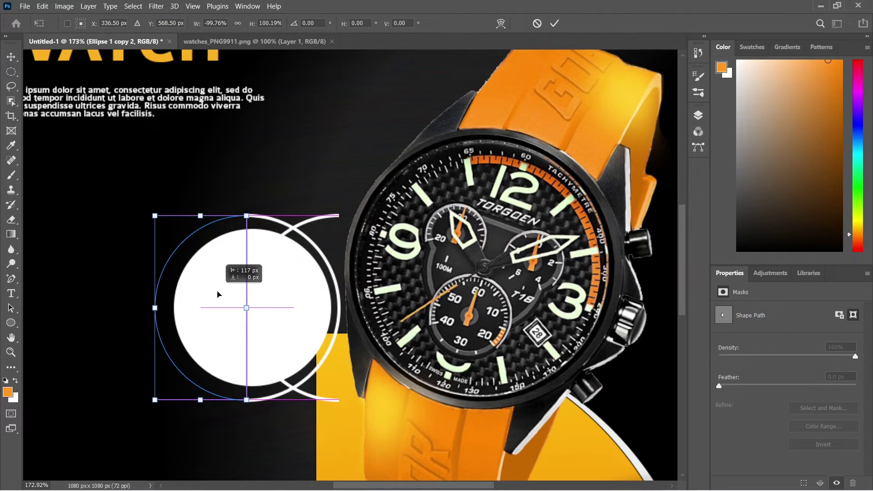
pyautogui.press('Return')
# Step: Delete the ring's lower-left segment to leave a gap there
pyautogui.click(11, 278)
pyautogui.click(155, 304)
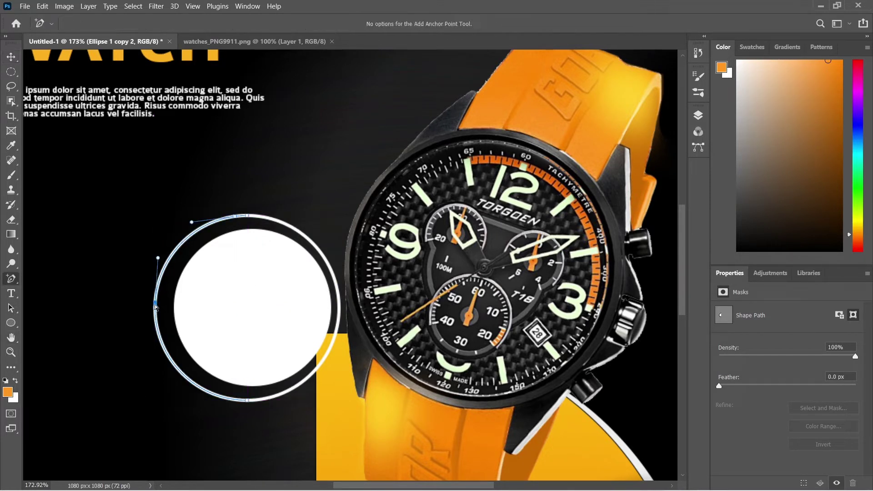
pyautogui.press('Delete')
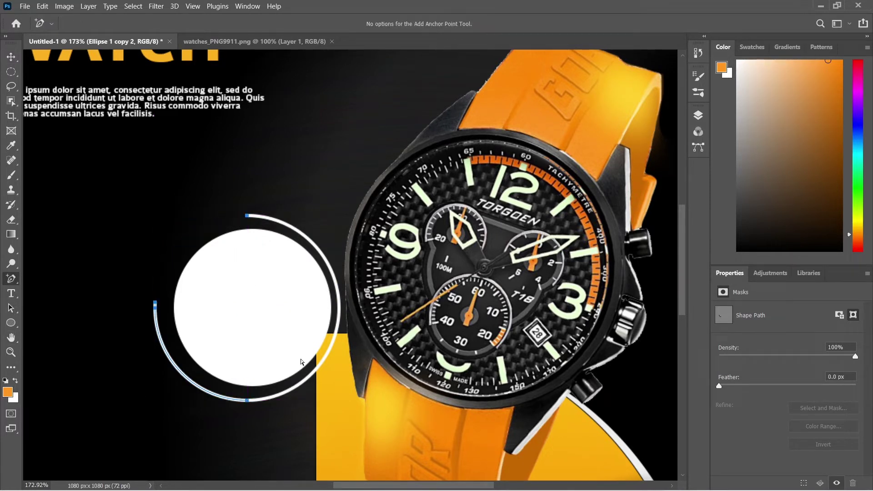
pyautogui.hotkey('ctrl', 'z')
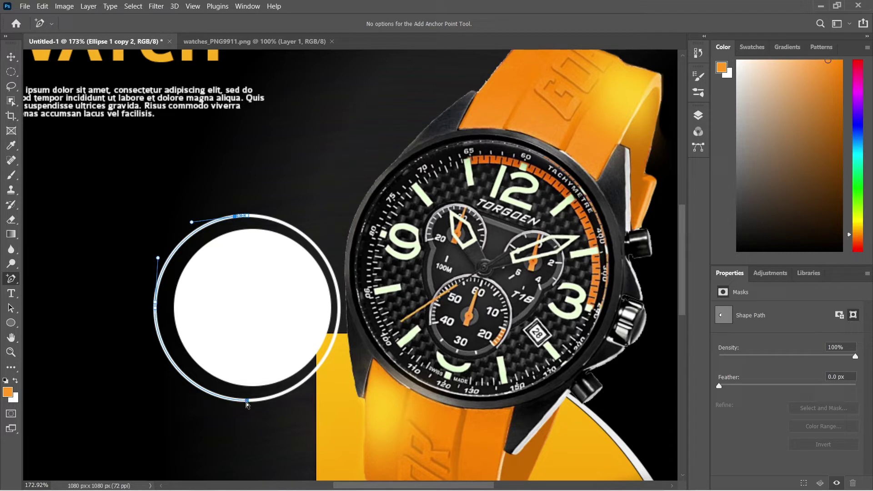
pyautogui.press('Delete')
pyautogui.press('Delete')
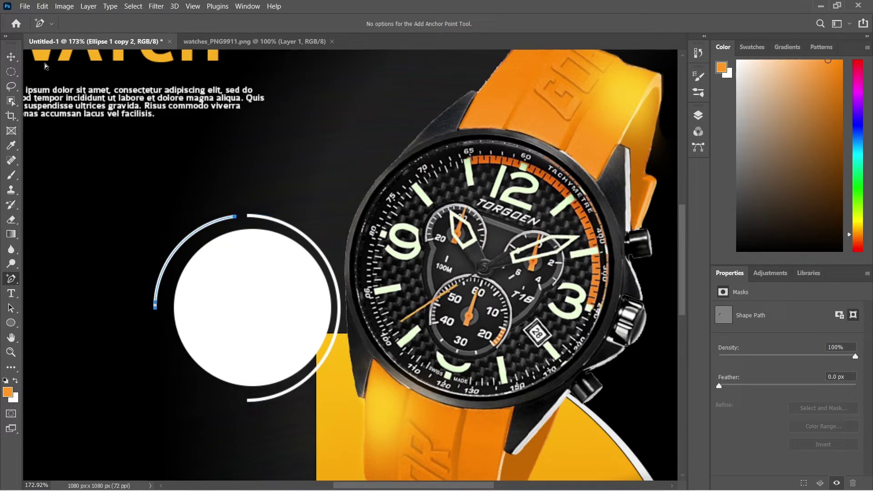
# Step: Type 50% and scale it up about four times
pyautogui.press('t')
pyautogui.click(107, 364)
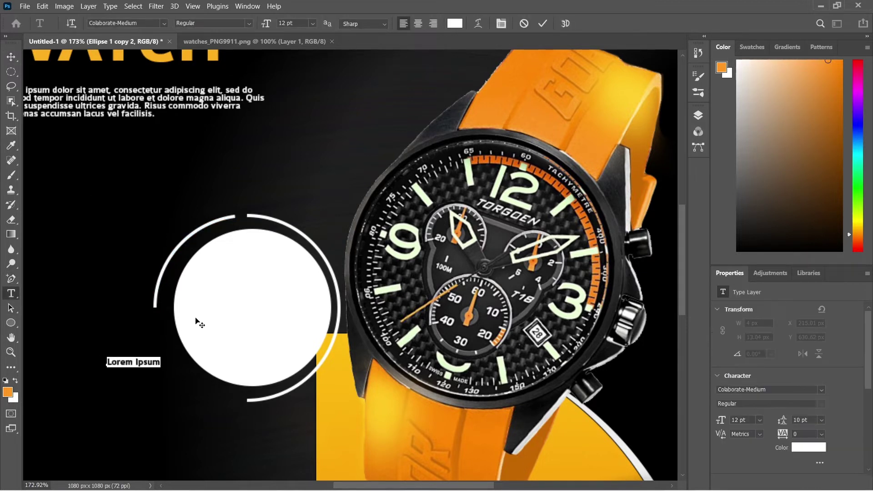
pyautogui.write('50%')
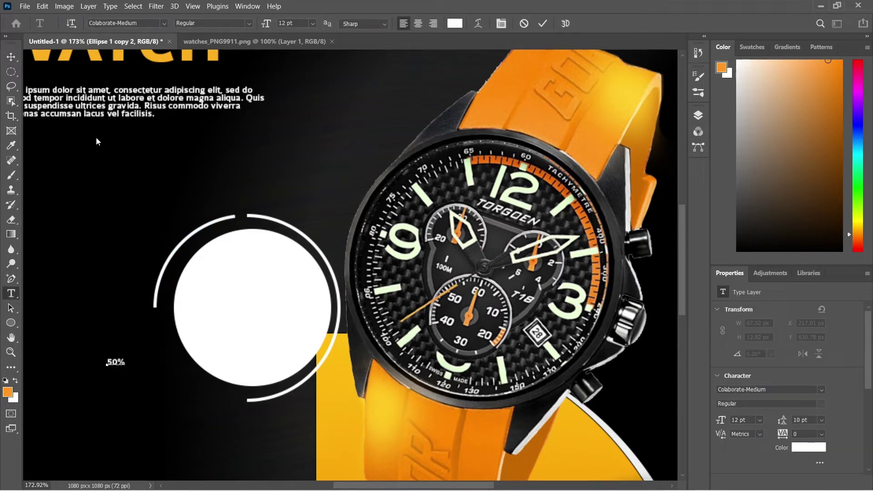
pyautogui.click(11, 56)
pyautogui.hotkey('ctrl', 't')
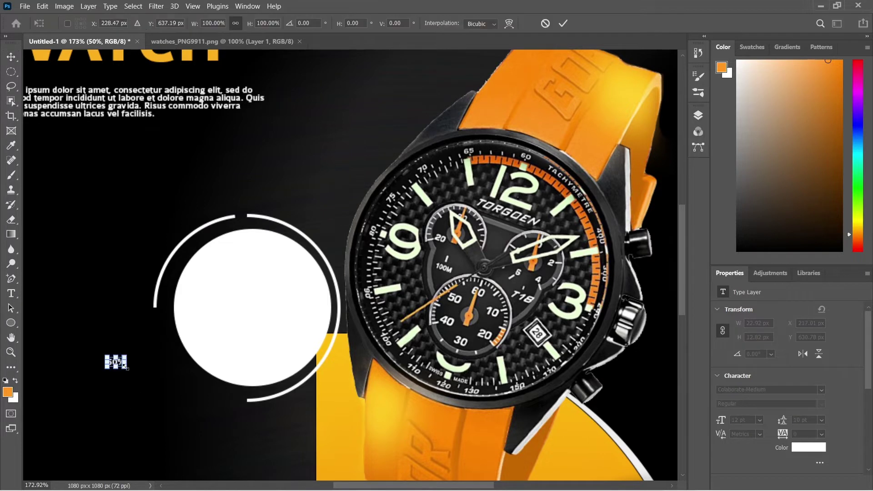
pyautogui.moveTo(125, 366)
pyautogui.mouseDown()
pyautogui.moveTo(183, 399)
pyautogui.moveTo(249, 310)
pyautogui.mouseUp()
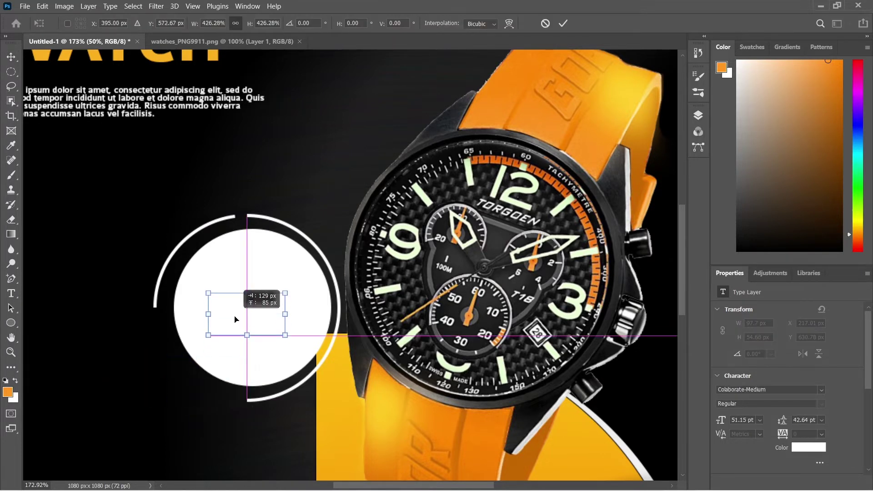
pyautogui.press('Return')
# Step: Colour 50% with the strap orange, enlarge it slightly, and centre it in the circle
pyautogui.click(800, 447)
pyautogui.click(410, 437)
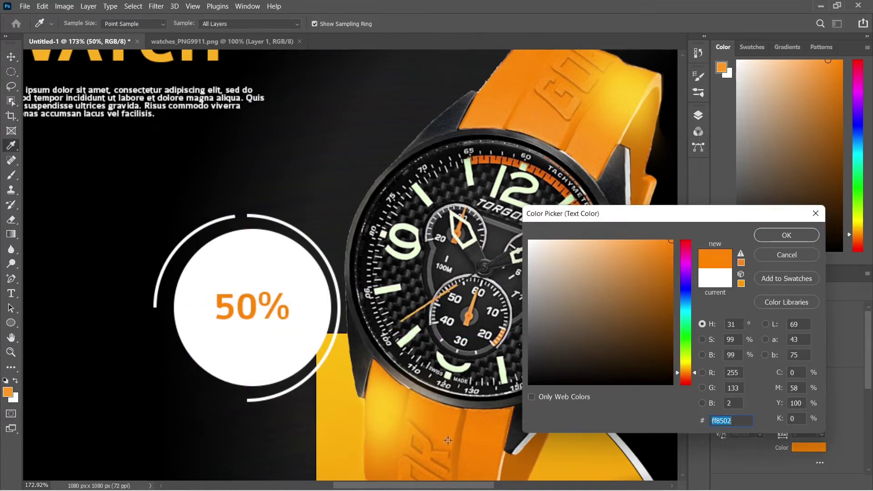
pyautogui.click(783, 235)
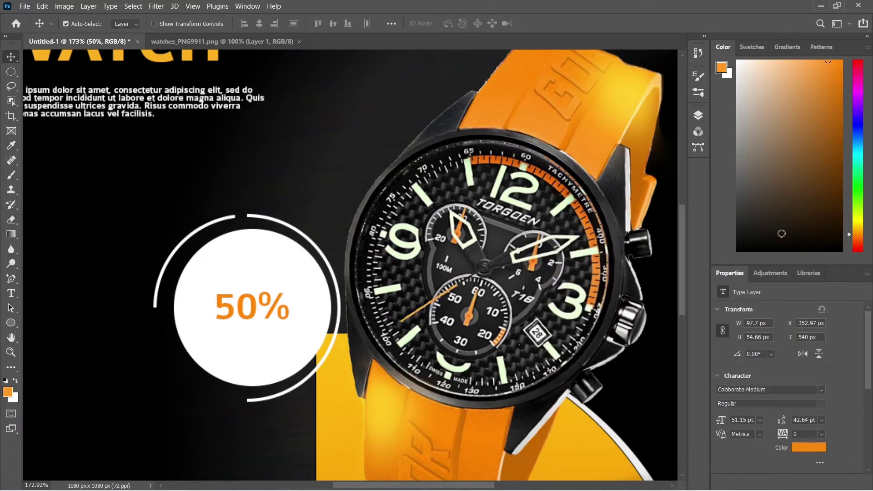
pyautogui.hotkey('ctrl', 't')
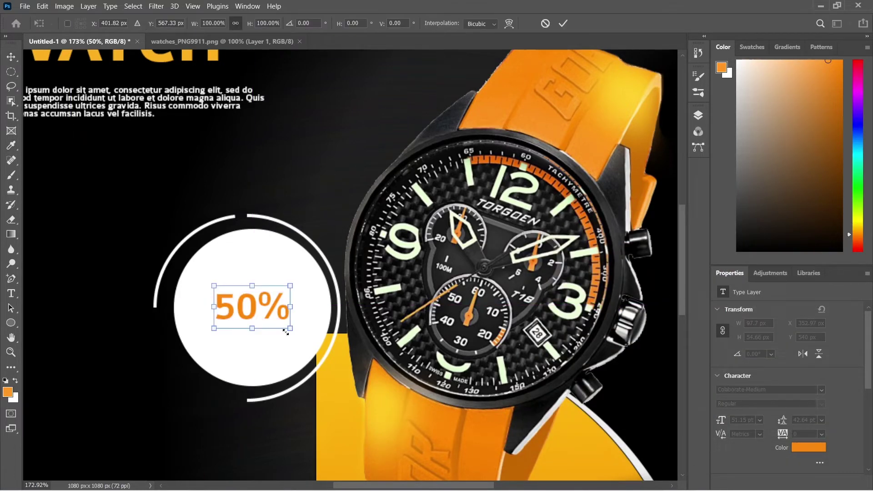
pyautogui.moveTo(289, 329); pyautogui.dragTo(297, 340)
pyautogui.moveTo(261, 312); pyautogui.dragTo(255, 311)
pyautogui.press('Return')
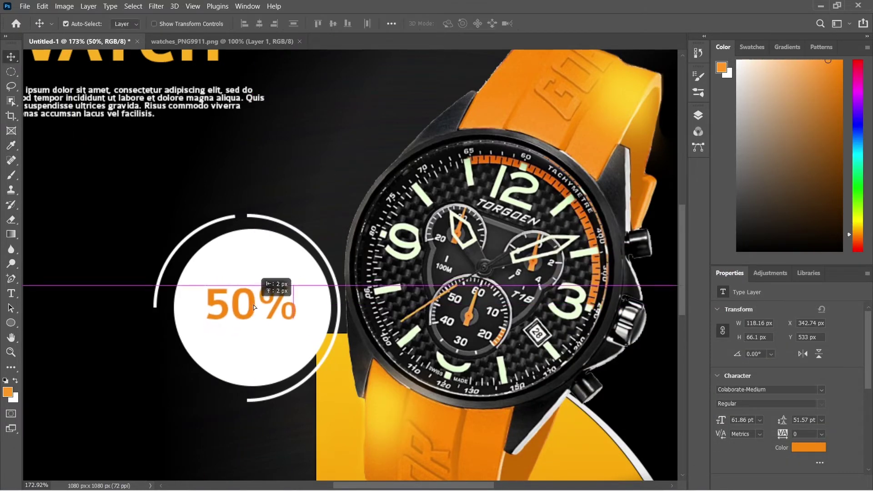
pyautogui.scroll(-1, 254, 304)
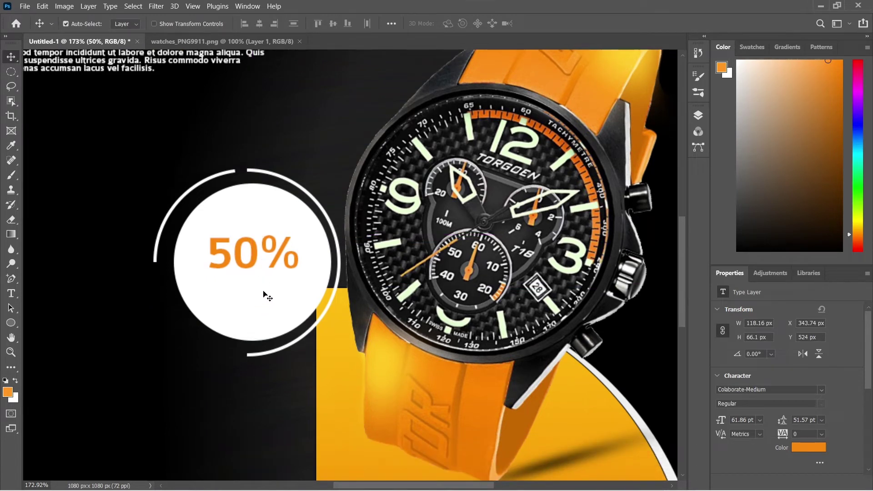
# Step: Duplicate the 50% text as a black OFF line, shrunk and centred beneath it
pyautogui.moveTo(265, 272); pyautogui.dragTo(264, 311)
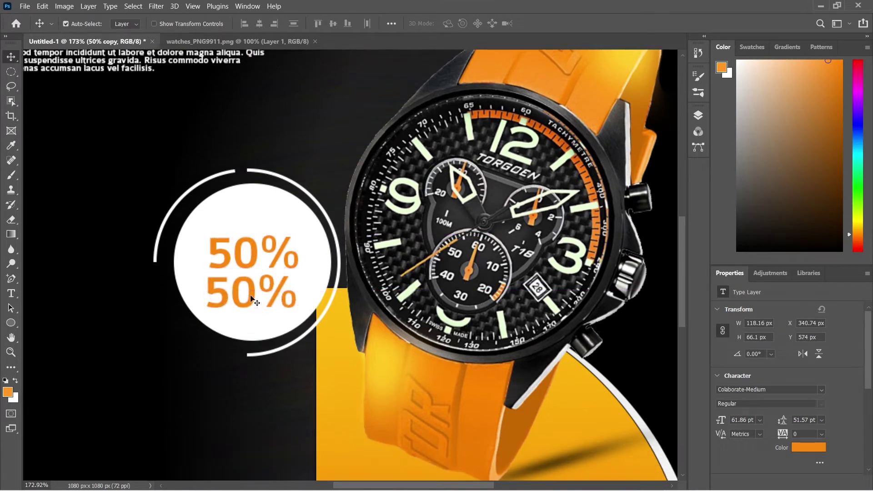
pyautogui.doubleClick(253, 291)
pyautogui.write('O')
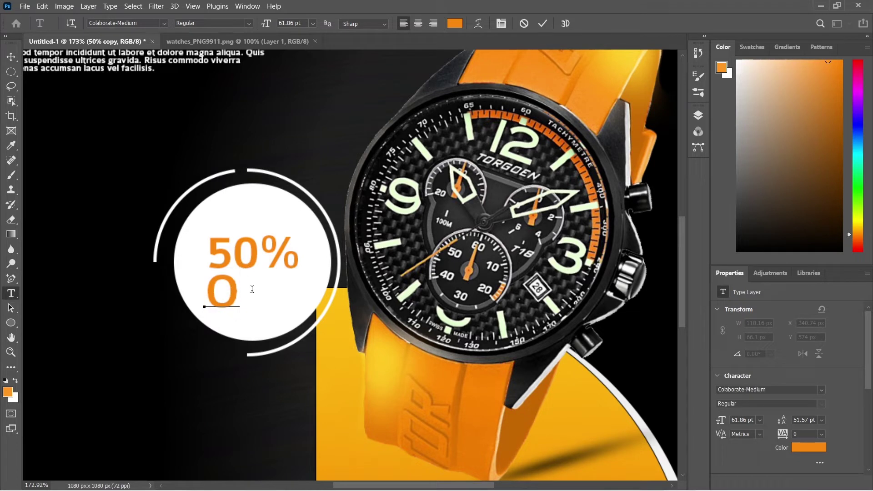
pyautogui.write('FF')
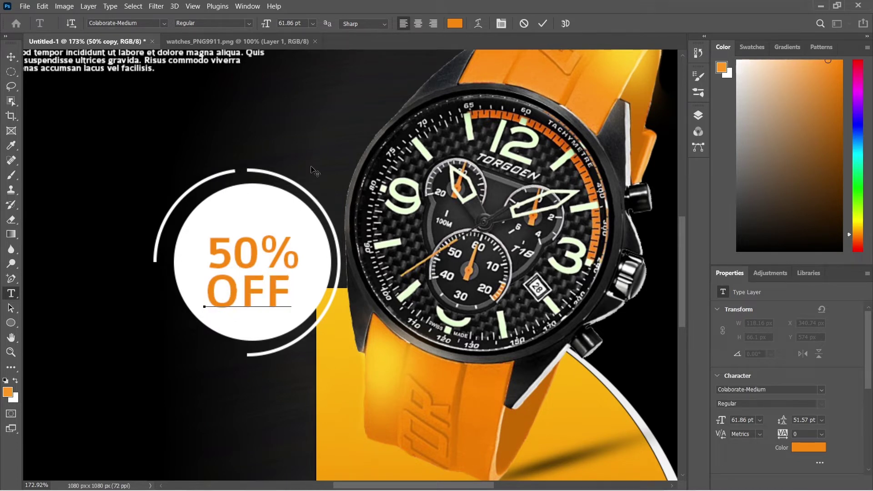
pyautogui.click(542, 23)
pyautogui.press('v')
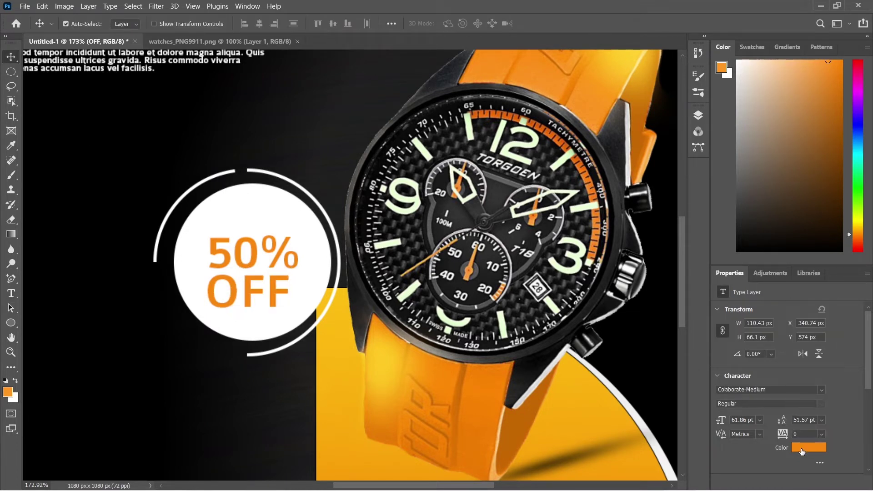
pyautogui.click(812, 447)
pyautogui.click(779, 235)
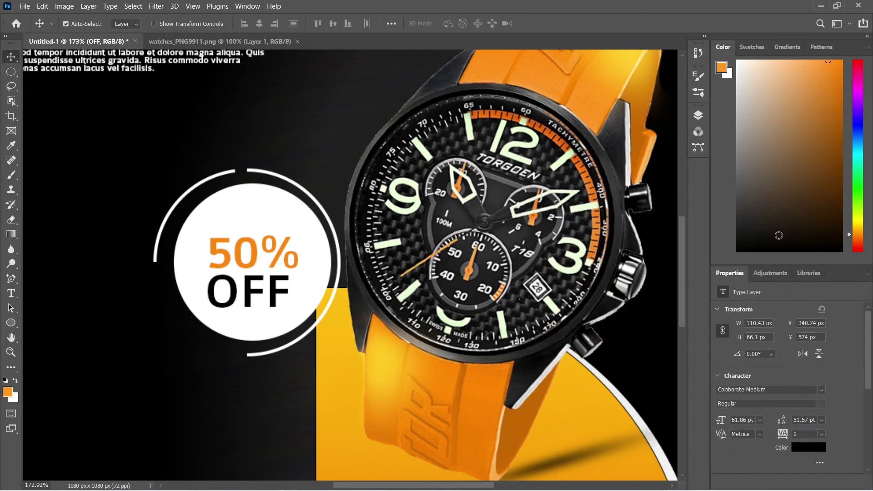
pyautogui.hotkey('ctrl', 't')
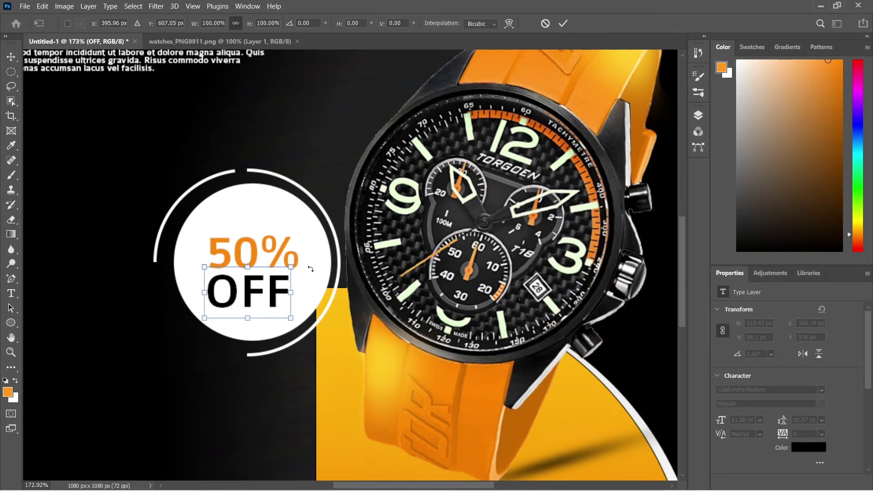
pyautogui.moveTo(290, 266); pyautogui.dragTo(255, 290)
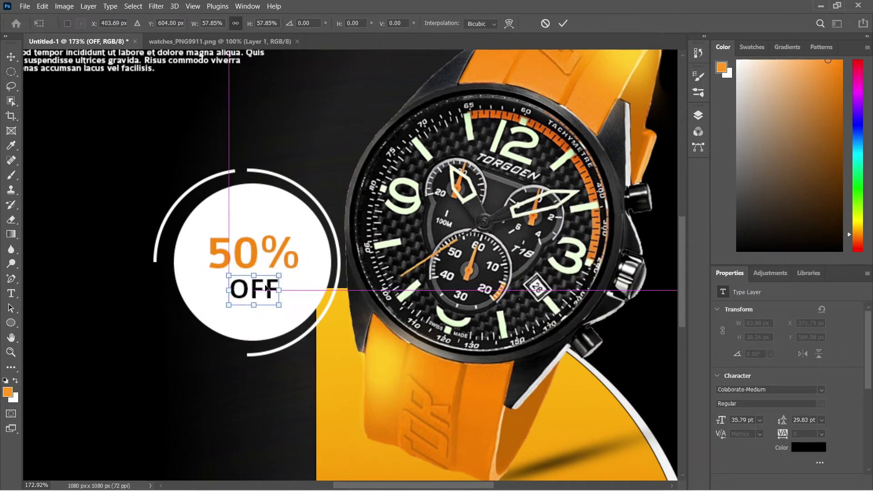
pyautogui.press('Return')
# Step: Scale the 50% OFF pair together and nudge it into place within the ring
pyautogui.keyDown('shift'); pyautogui.click(251, 258); pyautogui.keyUp('shift')
pyautogui.hotkey('ctrl', 't')
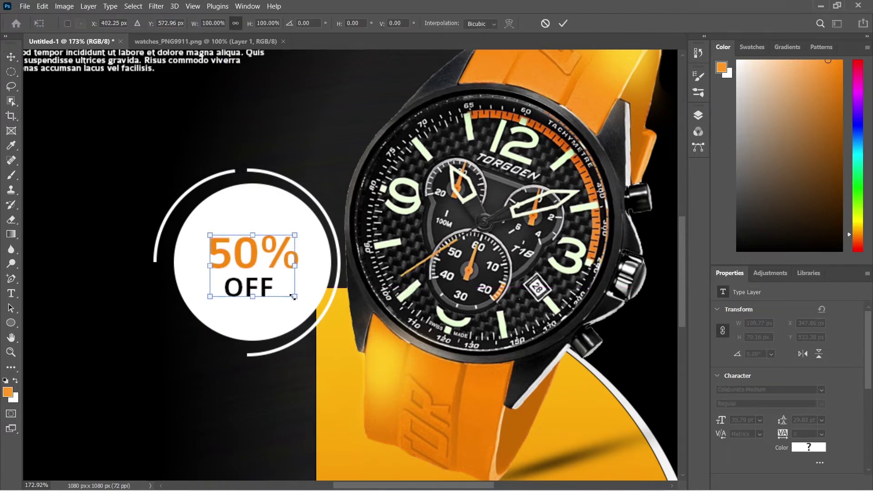
pyautogui.moveTo(252, 258); pyautogui.dragTo(264, 253)
pyautogui.press('Return')
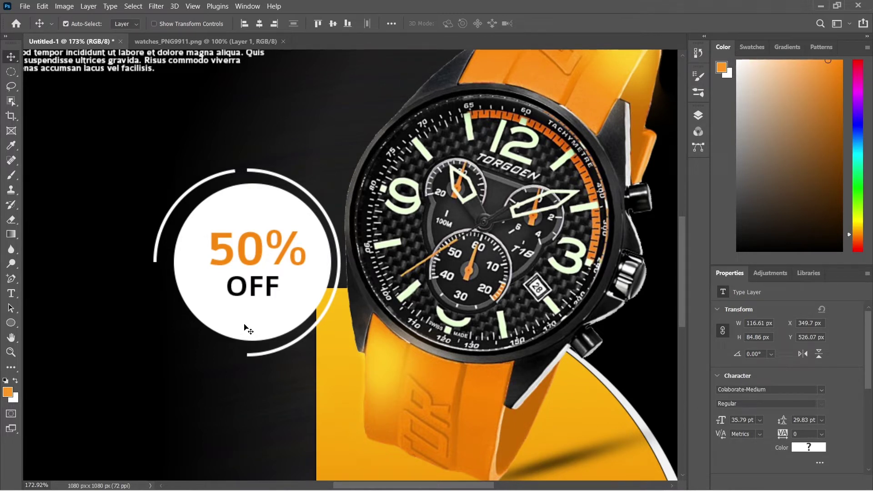
pyautogui.press('Left')
pyautogui.press('Left')
pyautogui.press('Left')
pyautogui.press('Down')
pyautogui.press('Down')
pyautogui.press('Down')
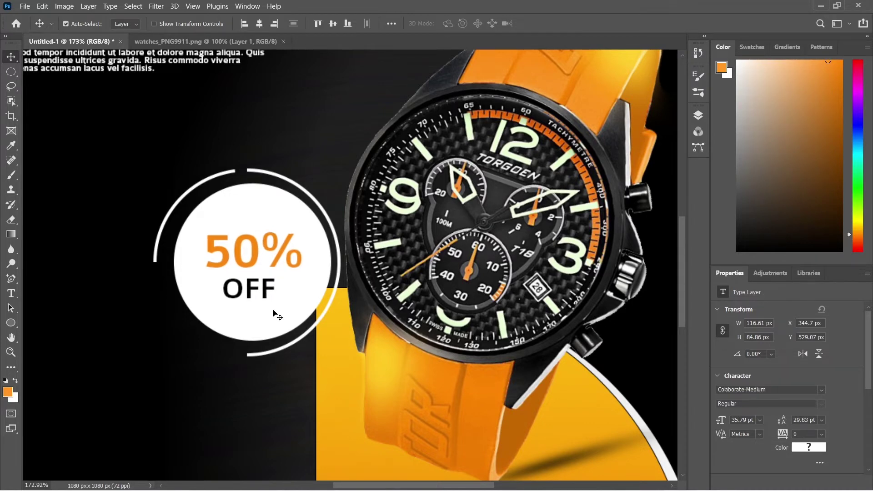
pyautogui.hotkey('ctrl', '0')
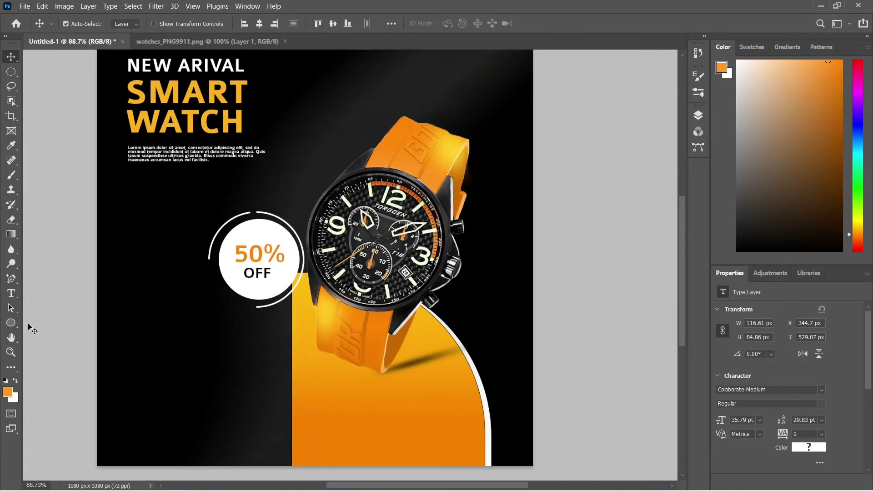
# Step: Draw a rounded rectangle button shape with an orange gradient fill
pyautogui.click(11, 323)
pyautogui.rightClick(12, 322)
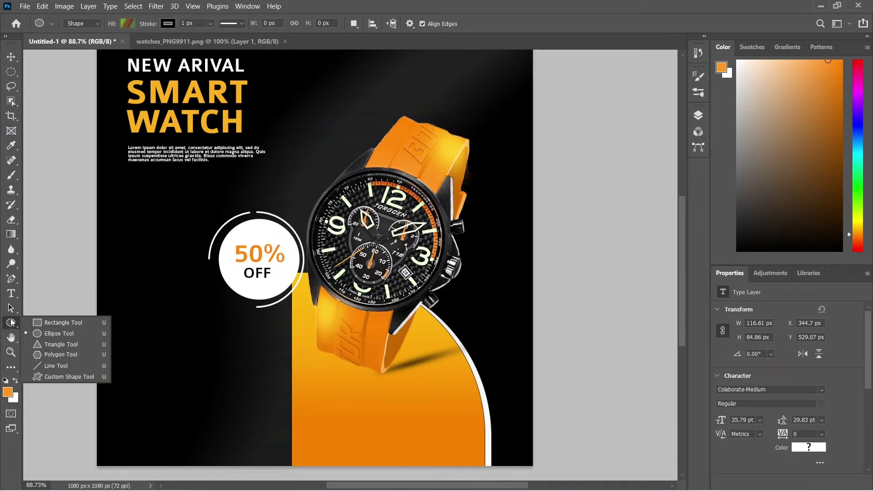
pyautogui.click(64, 323)
pyautogui.moveTo(138, 333)
pyautogui.mouseDown()
pyautogui.moveTo(241, 362)
pyautogui.moveTo(154, 348)
pyautogui.mouseUp()
pyautogui.click(752, 410)
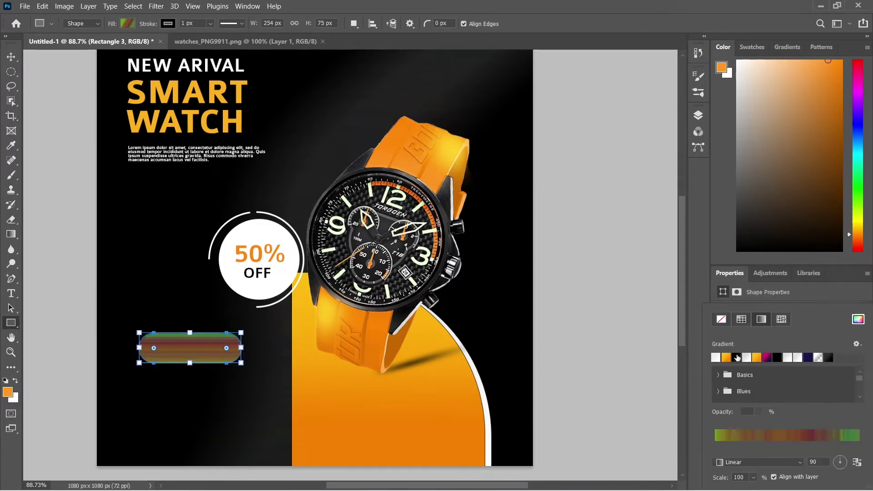
pyautogui.click(727, 358)
# Step: Add a SHOP NOW text line below the shape and enlarge it
pyautogui.press('t')
pyautogui.click(188, 398)
pyautogui.write('SHOP NOW')
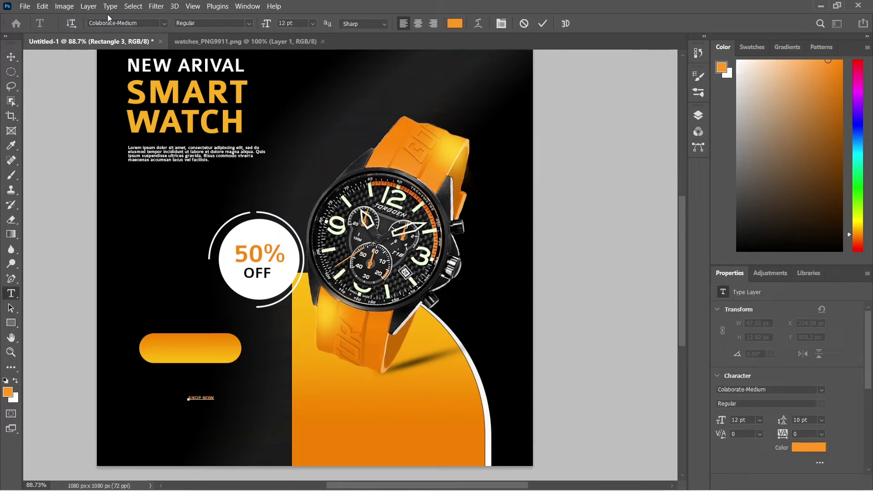
pyautogui.hotkey('ctrl', 'Return')
pyautogui.press('v')
pyautogui.hotkey('ctrl', 't')
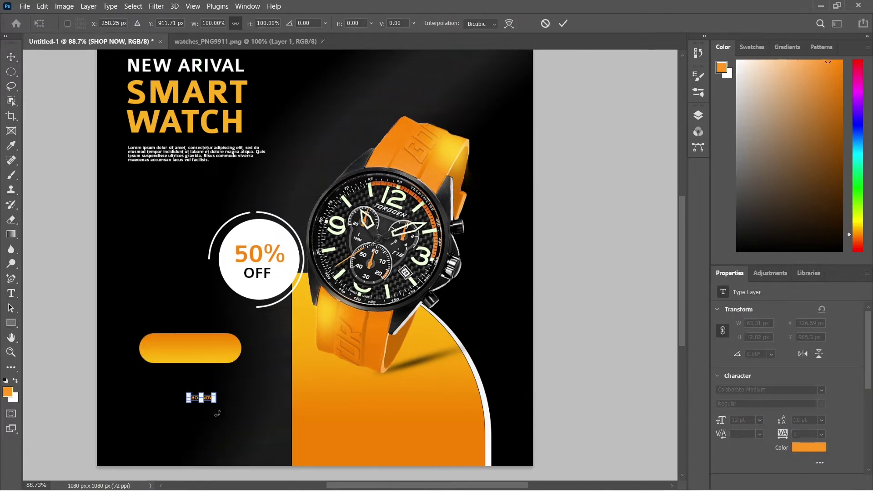
pyautogui.moveTo(216, 408)
pyautogui.mouseDown()
pyautogui.moveTo(258, 410)
pyautogui.moveTo(213, 349)
pyautogui.moveTo(230, 355)
pyautogui.mouseUp()
pyautogui.press('Return')
# Step: Make the SHOP NOW text black, enlarge it to fill the button, and centre it
pyautogui.click(809, 447)
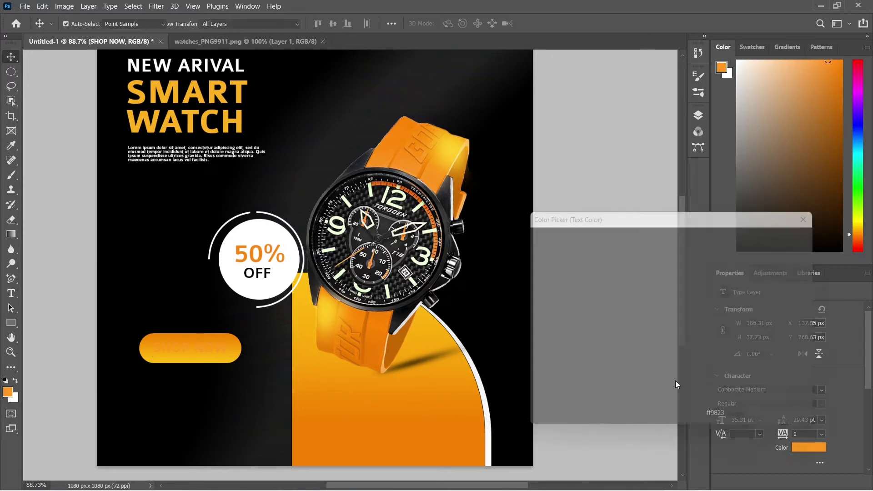
pyautogui.click(672, 384)
pyautogui.press('Return')
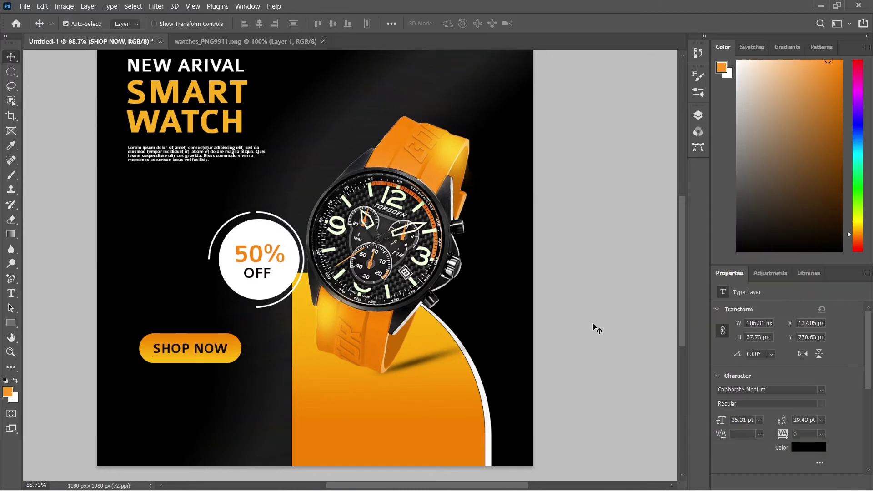
pyautogui.hotkey('ctrl', 't')
pyautogui.moveTo(223, 357); pyautogui.dragTo(230, 364)
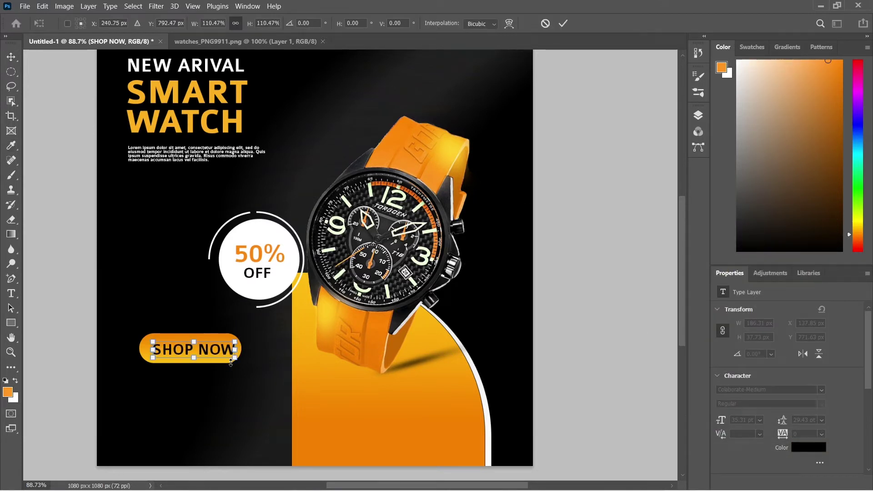
pyautogui.press('Return')
pyautogui.press('Up')
pyautogui.press('Up')
pyautogui.press('Up')
pyautogui.press('Left')
pyautogui.press('Left')
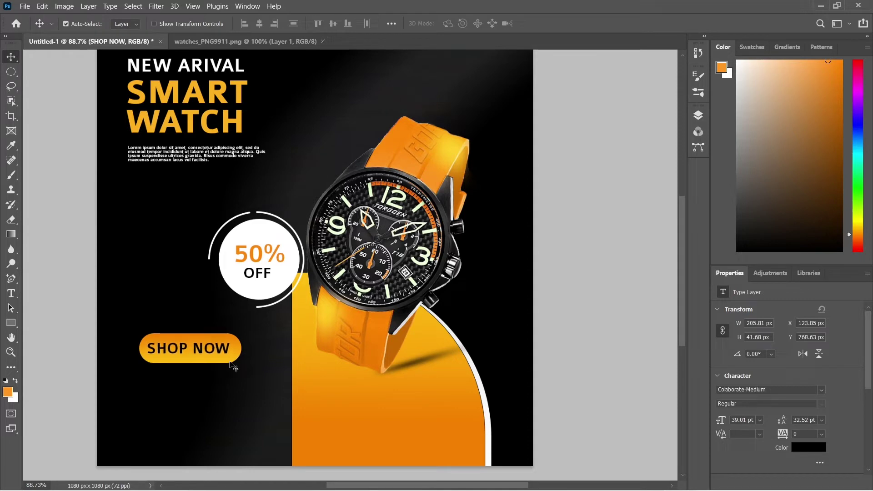
# Step: Set the SHOP NOW font to Colaborate-Bold
pyautogui.click(11, 293)
pyautogui.click(164, 23)
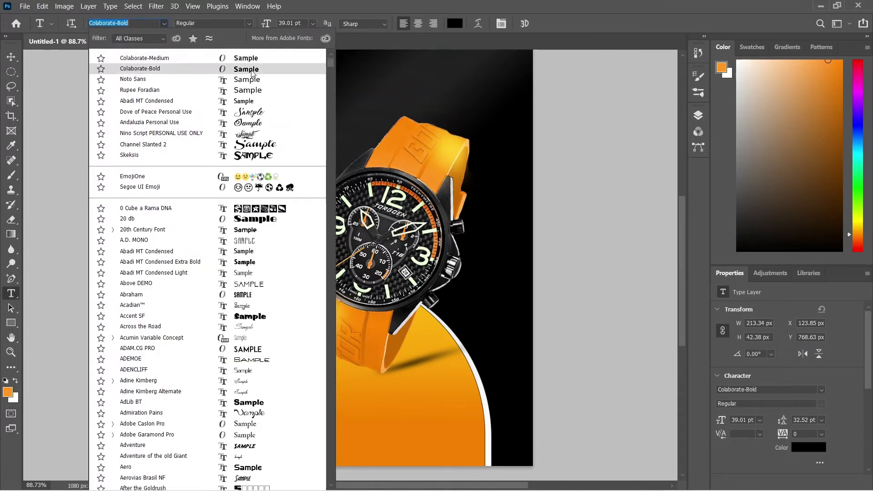
pyautogui.click(150, 72)
pyautogui.click(11, 56)
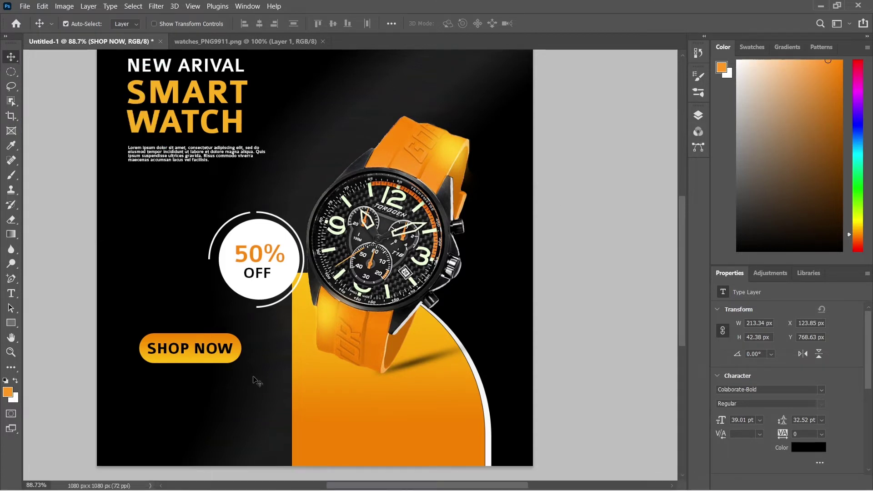
# Step: Move the button and its text up to sit just below the paragraph
pyautogui.rightClick(214, 362)
pyautogui.click(228, 375)
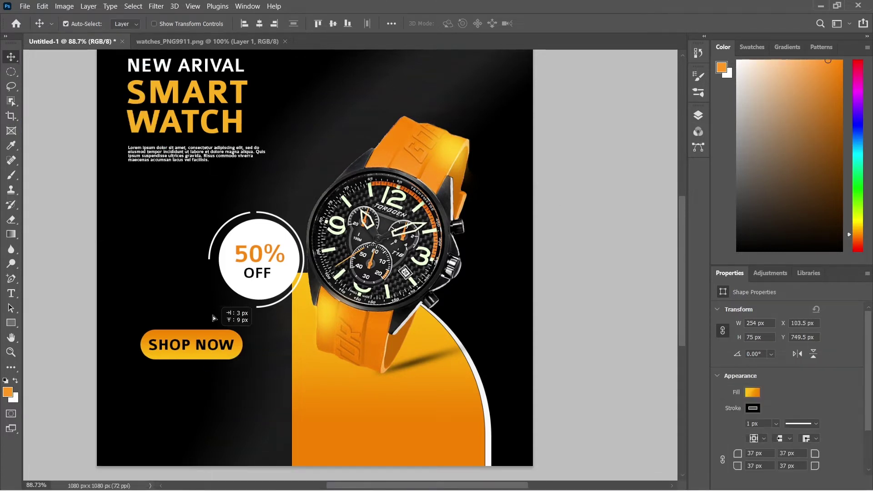
pyautogui.moveTo(214, 362); pyautogui.dragTo(203, 206)
pyautogui.press('Down')
pyautogui.press('Down')
pyautogui.press('Down')
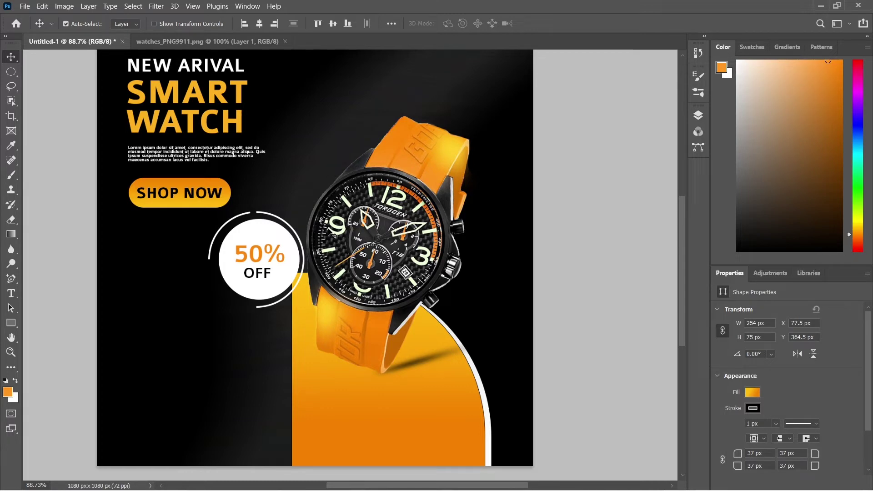
# Step: Add a white placeholder phone number line at the lower left and scale it up
pyautogui.scroll(-3, 331, 234)
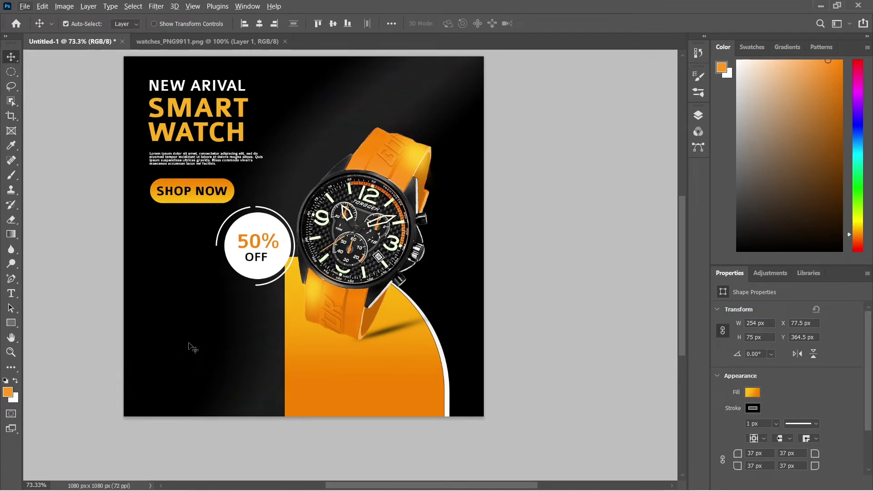
pyautogui.click(11, 293)
pyautogui.click(180, 362)
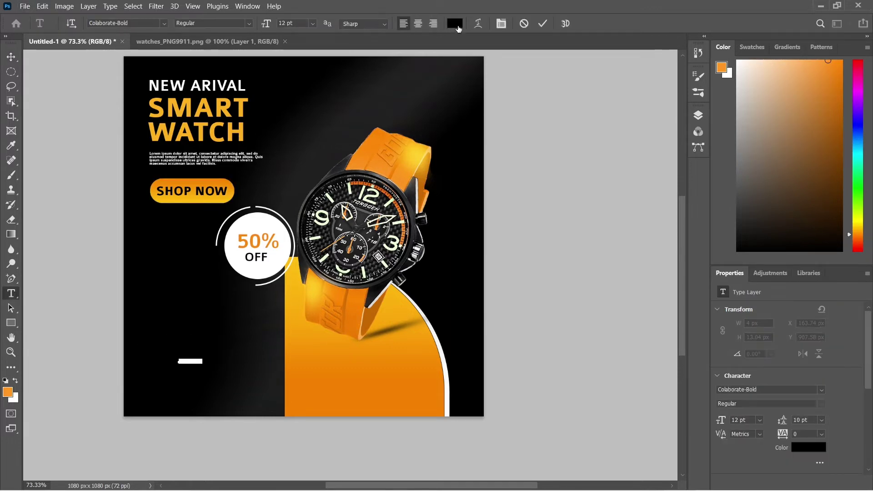
pyautogui.click(455, 24)
pyautogui.press('Escape')
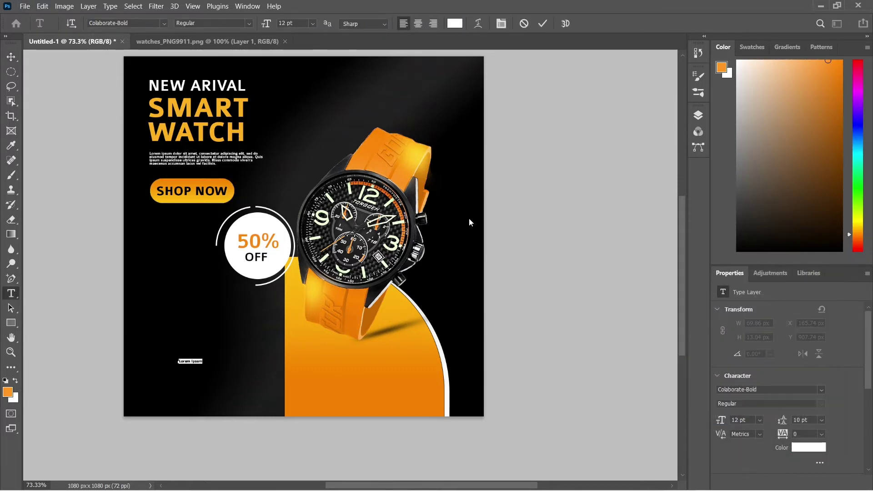
pyautogui.scroll(2, 185, 380)
pyautogui.scroll(2, 200, 356)
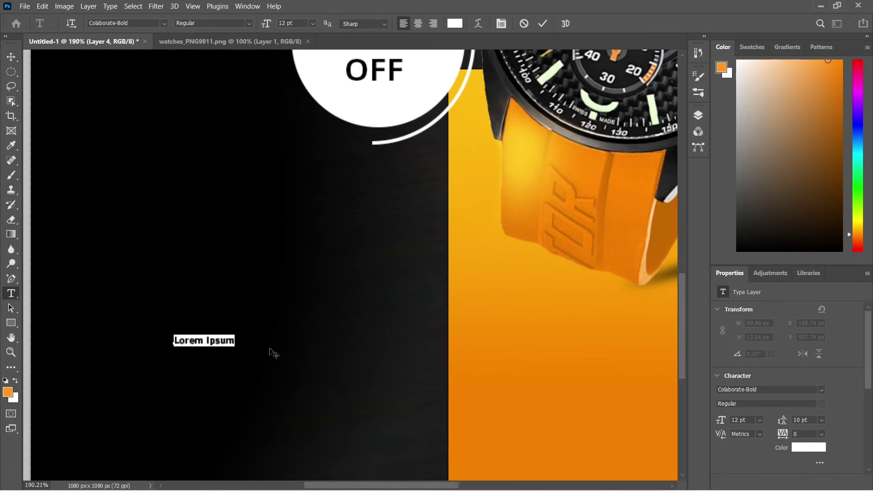
pyautogui.write('+91')
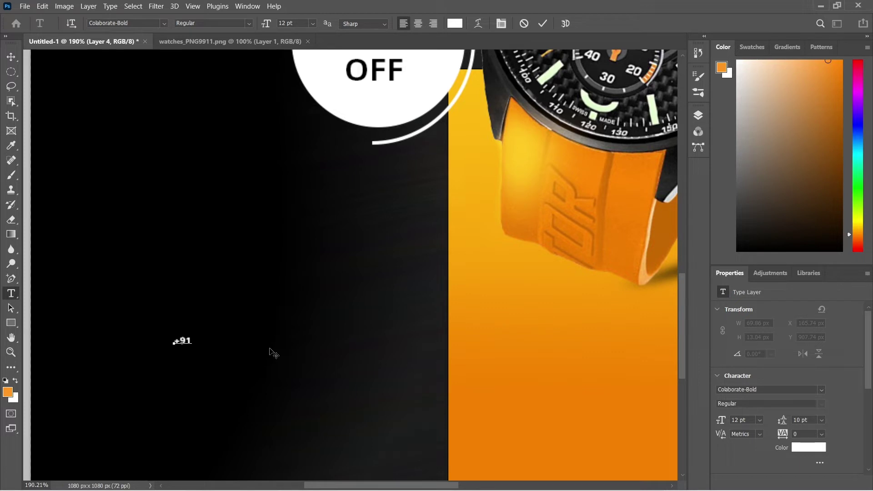
pyautogui.write('12345')
pyautogui.write(' 67890')
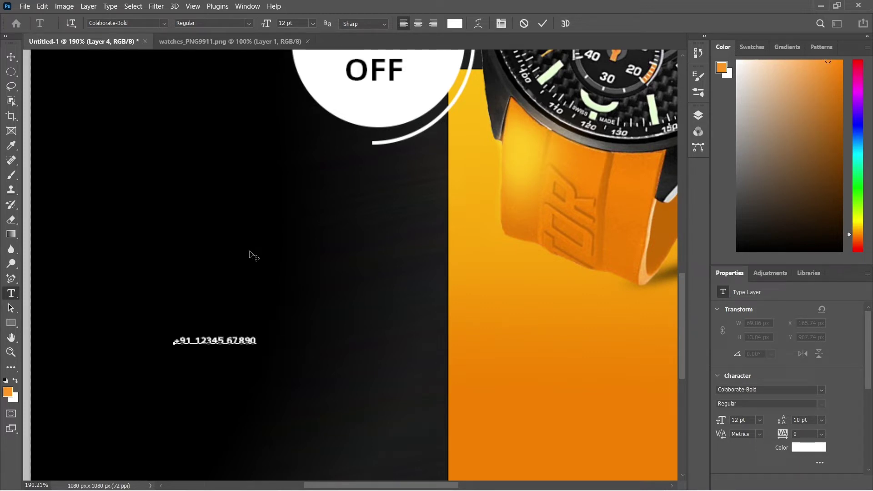
pyautogui.hotkey('ctrl', 'Return')
pyautogui.hotkey('ctrl', 't')
pyautogui.moveTo(255, 344)
pyautogui.mouseDown()
pyautogui.moveTo(328, 371)
pyautogui.moveTo(341, 357)
pyautogui.mouseUp()
pyautogui.press('Return')
pyautogui.moveTo(263, 349); pyautogui.dragTo(262, 375)
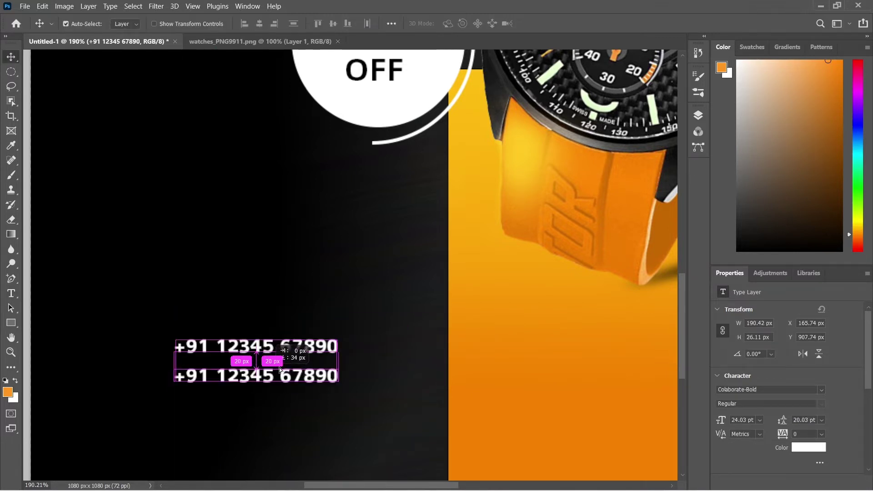
pyautogui.doubleClick(336, 370)
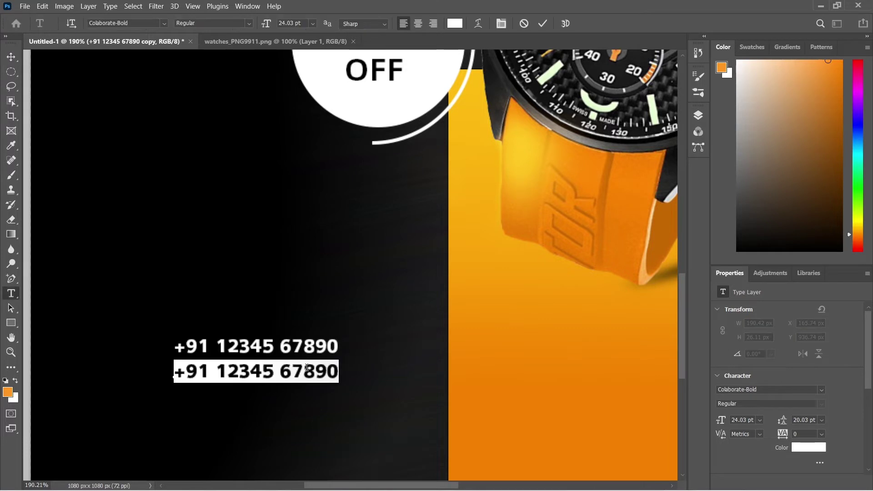
pyautogui.write('ww')
pyautogui.press('BackSpace')
pyautogui.press('BackSpace')
pyautogui.write('w')
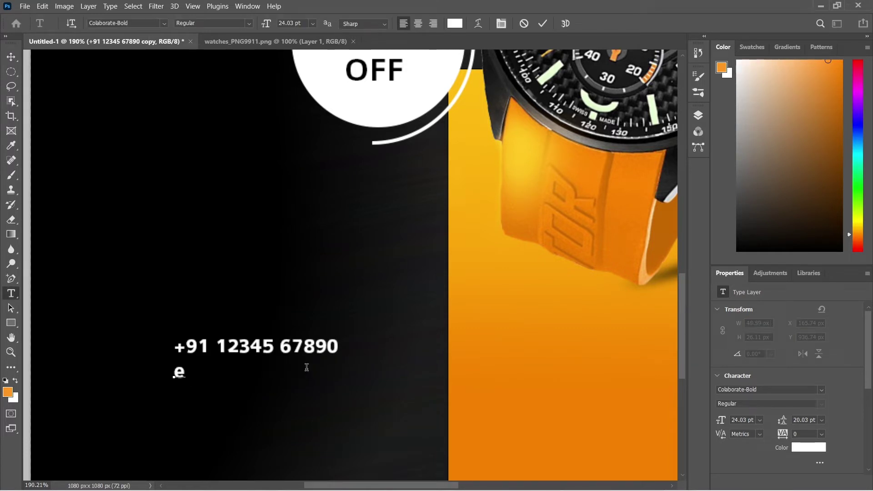
pyautogui.write('ww.')
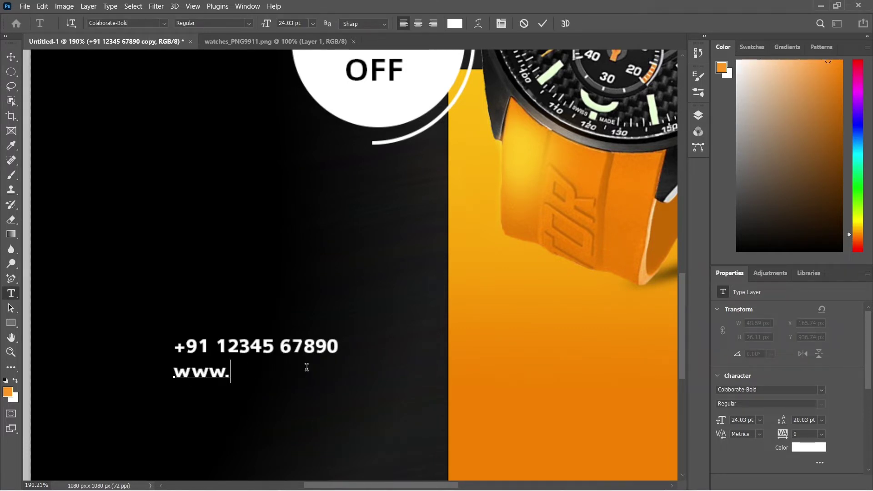
pyautogui.write('watch.com')
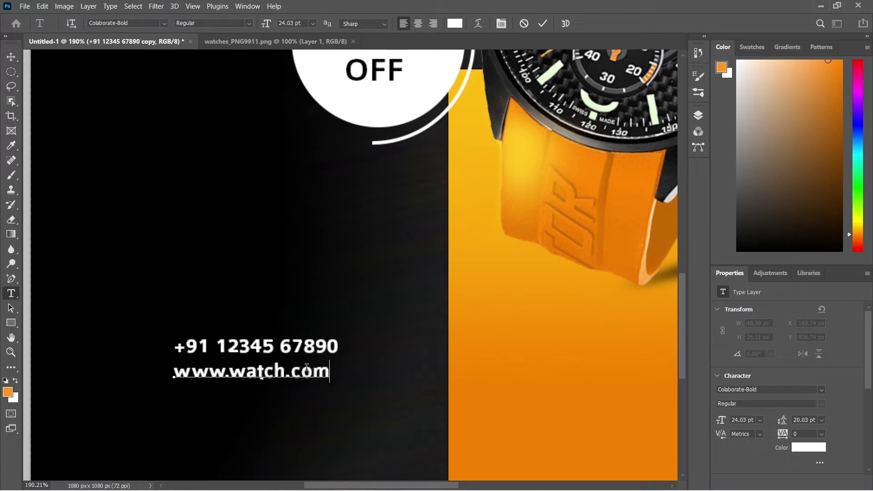
pyautogui.click(11, 57)
# Step: Move the two contact lines into the bottom-left corner and shrink them
pyautogui.click(335, 274)
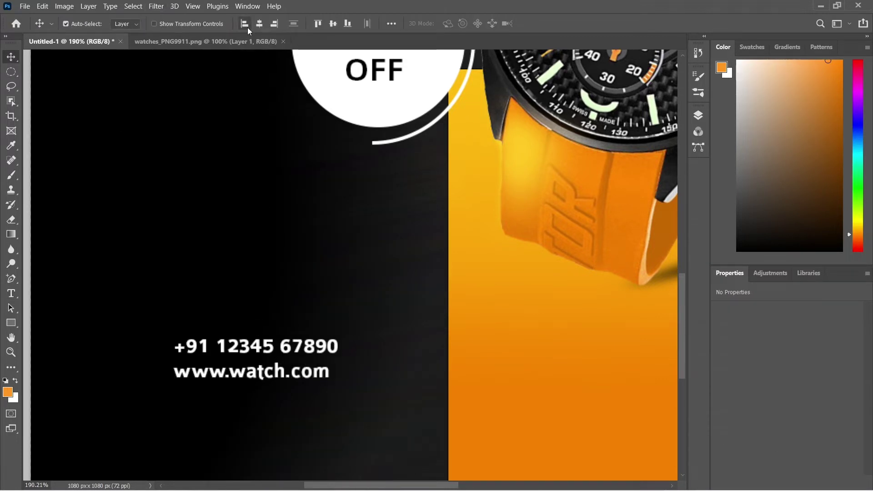
pyautogui.click(273, 350)
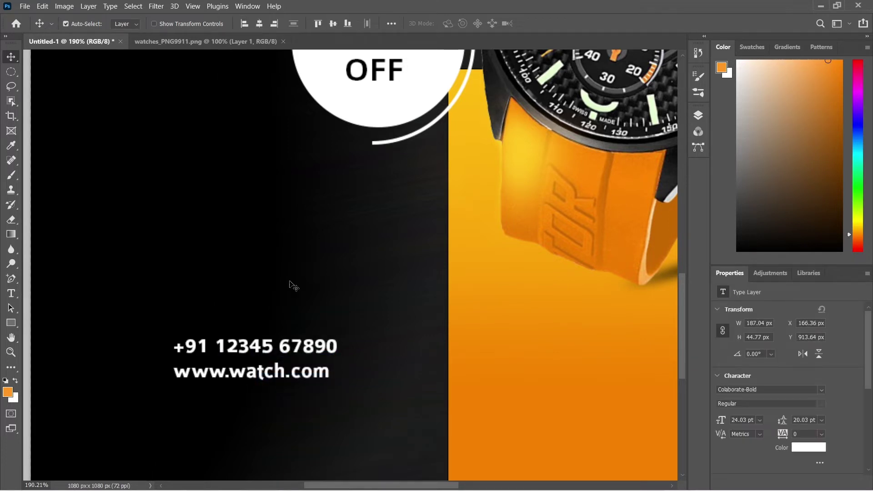
pyautogui.moveTo(273, 350); pyautogui.dragTo(145, 413)
pyautogui.scroll(-3, 198, 372)
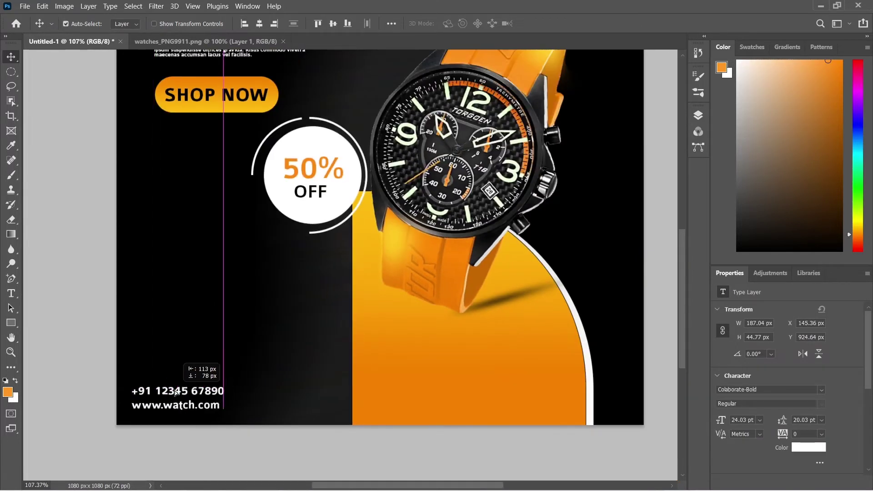
pyautogui.hotkey('ctrl', 't')
pyautogui.moveTo(223, 386); pyautogui.dragTo(212, 387)
pyautogui.press('Return')
pyautogui.scroll(-2, 235, 368)
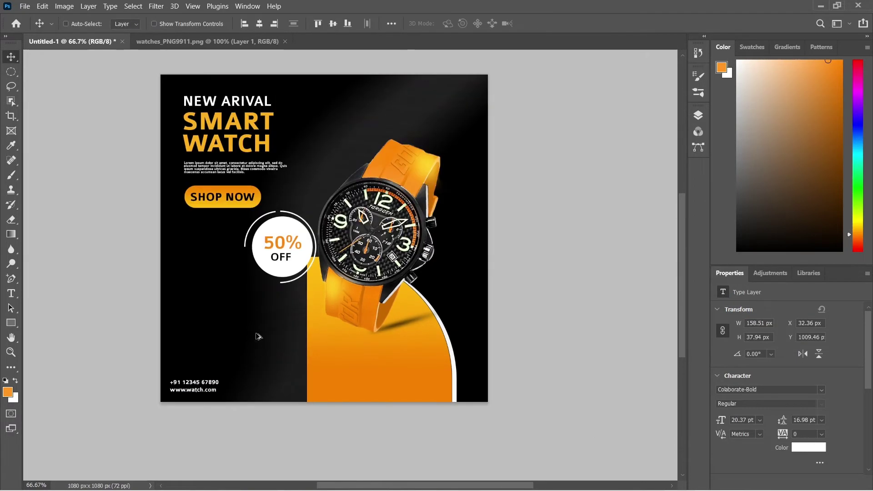
pyautogui.scroll(-1, 272, 199)
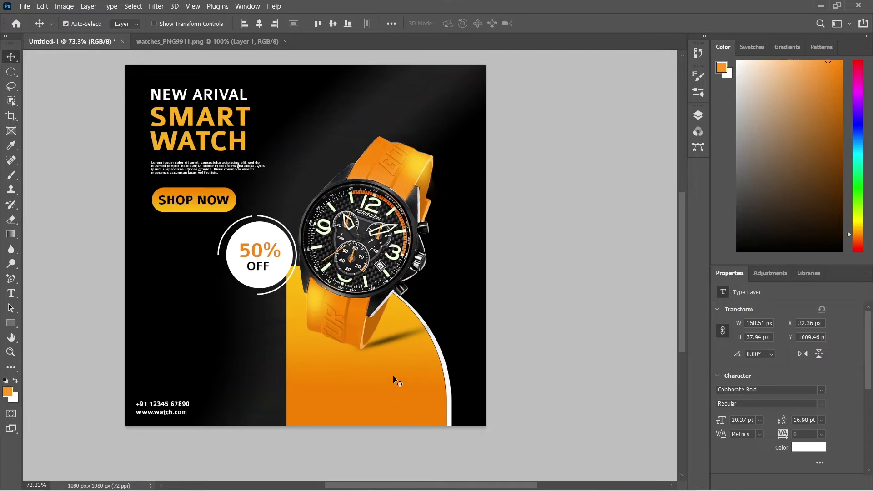
# Step: Duplicate the orange curved shape, flip it vertically, and rotate it into the top-right corner
pyautogui.moveTo(380, 387); pyautogui.dragTo(415, 170)
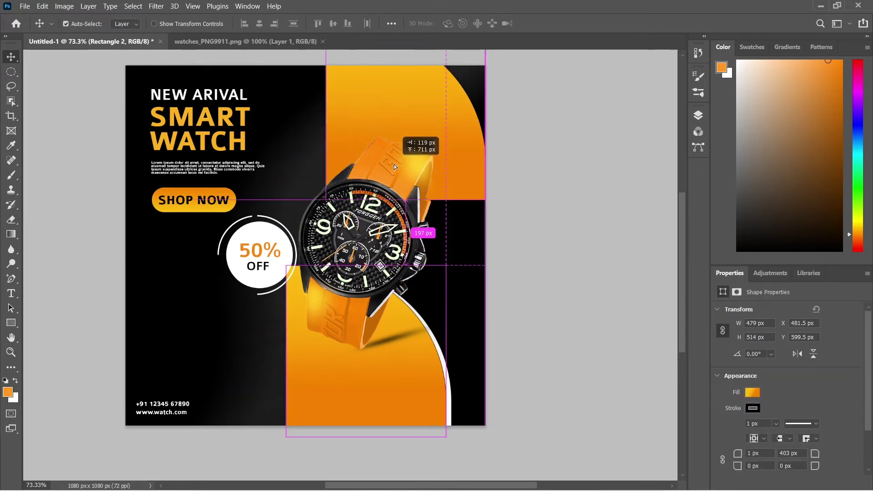
pyautogui.hotkey('ctrl', 't')
pyautogui.rightClick(415, 171)
pyautogui.click(443, 402)
pyautogui.rightClick(394, 142)
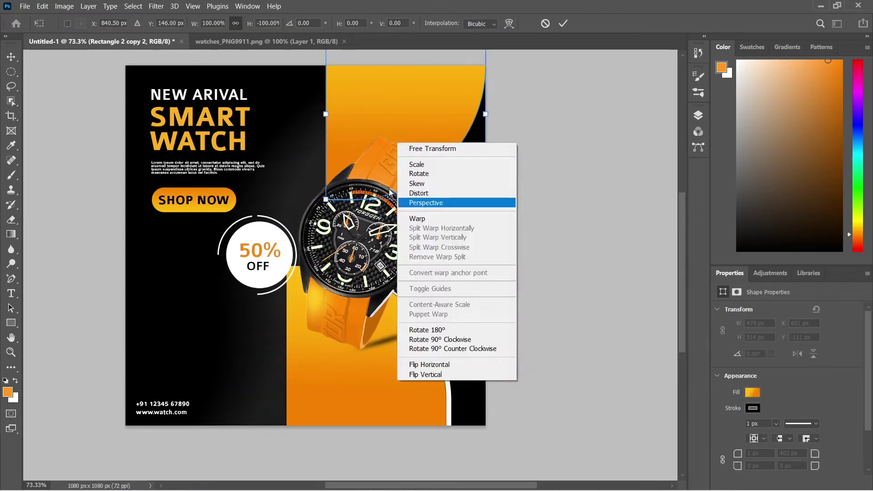
pyautogui.click(491, 92)
pyautogui.moveTo(491, 92)
pyautogui.mouseDown()
pyautogui.moveTo(500, 101)
pyautogui.moveTo(471, 224)
pyautogui.mouseUp()
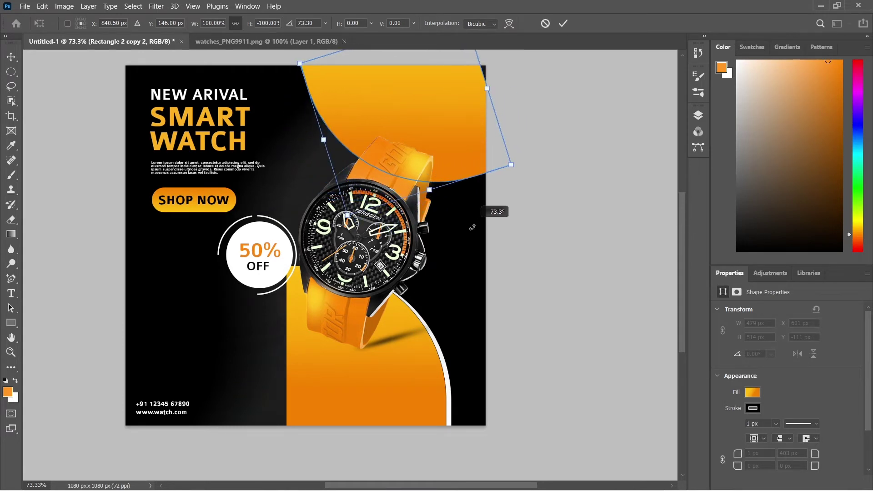
pyautogui.moveTo(432, 145)
pyautogui.mouseDown()
pyautogui.moveTo(506, 80)
pyautogui.moveTo(519, 91)
pyautogui.mouseUp()
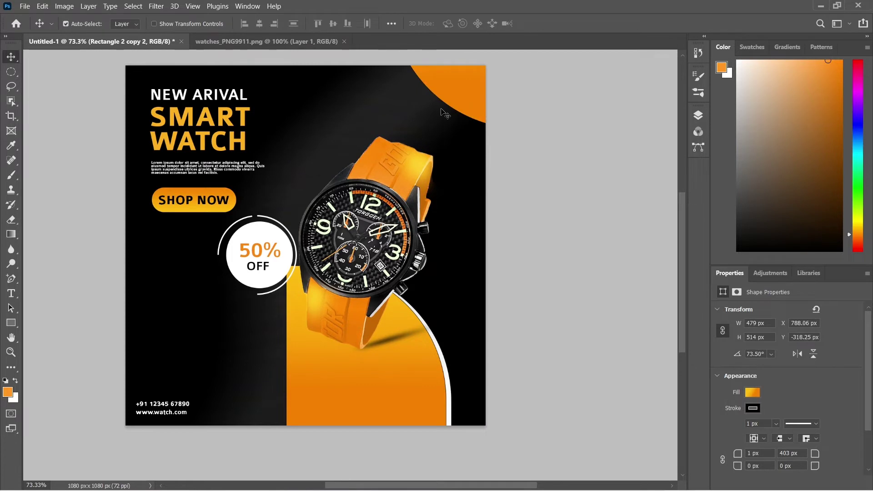
# Step: Rework the copy's gradient by shifting the dark orange and yellow stops
pyautogui.click(752, 391)
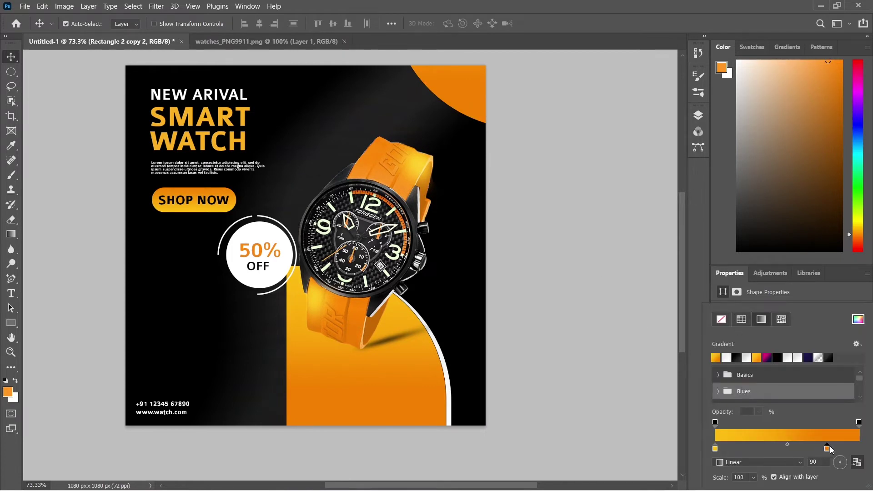
pyautogui.moveTo(829, 448); pyautogui.dragTo(845, 447)
pyautogui.moveTo(716, 449); pyautogui.dragTo(778, 449)
pyautogui.click(587, 230)
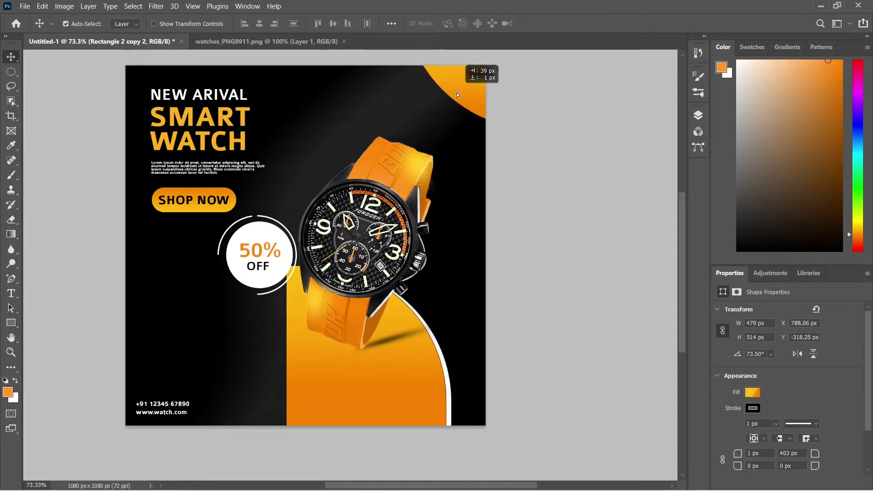
pyautogui.keyDown('alt'); pyautogui.scroll(-1, 222, 222); pyautogui.keyUp('alt')
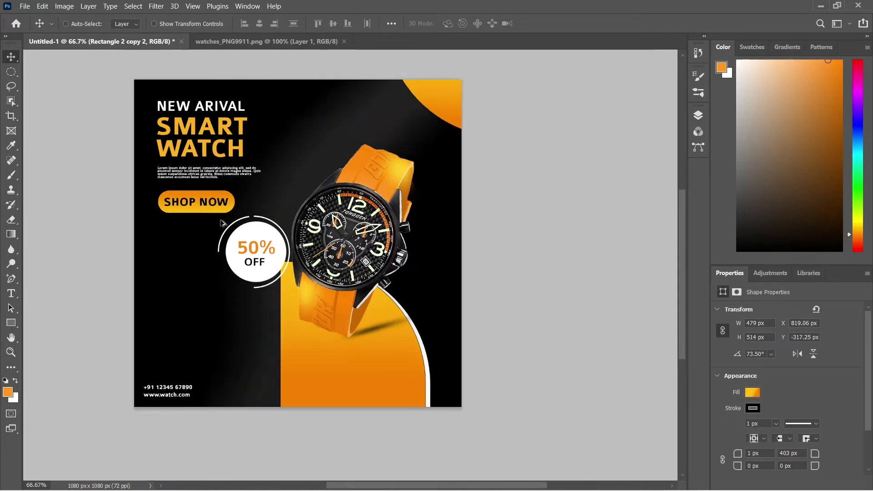
# Step: Draw a triangle about 165 by 220 px left of the discount badge
pyautogui.rightClick(11, 323)
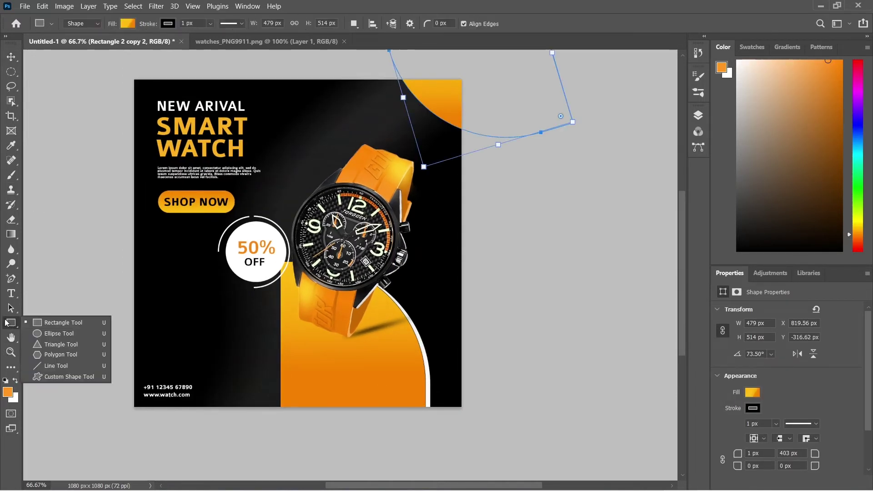
pyautogui.click(50, 344)
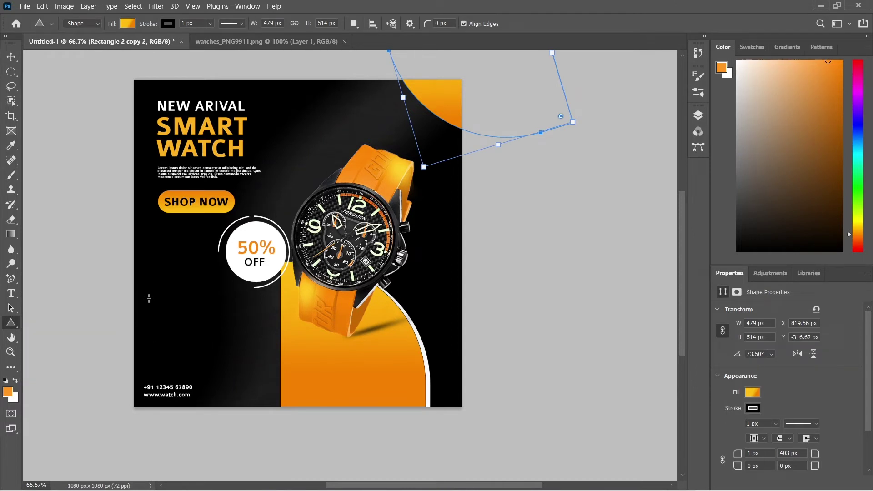
pyautogui.moveTo(155, 302); pyautogui.dragTo(195, 341)
pyautogui.hotkey('ctrl', 'z')
pyautogui.click(698, 115)
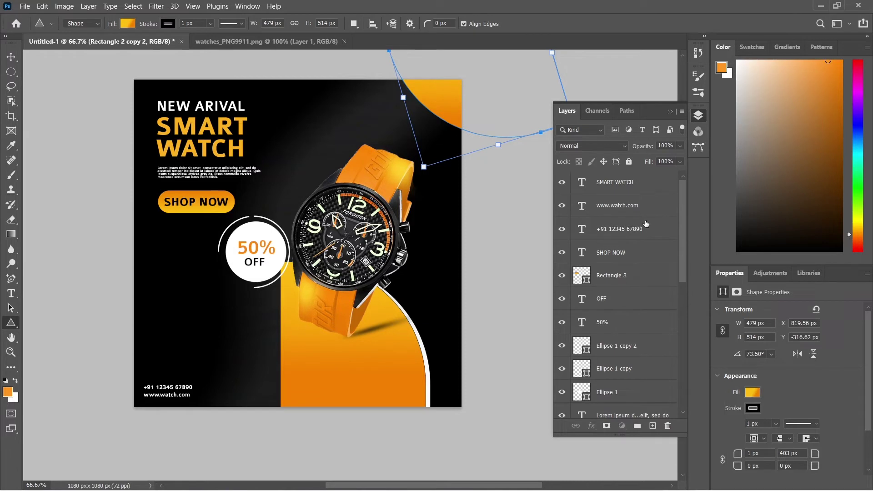
pyautogui.click(613, 182)
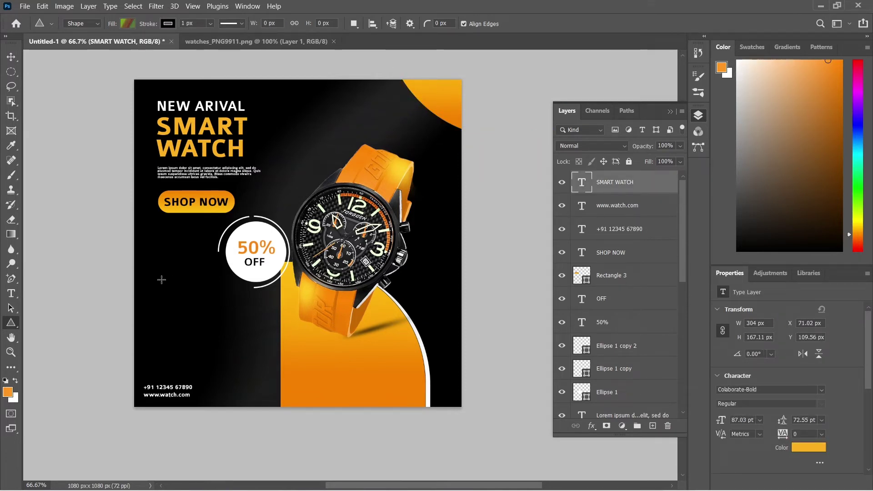
pyautogui.click(350, 194)
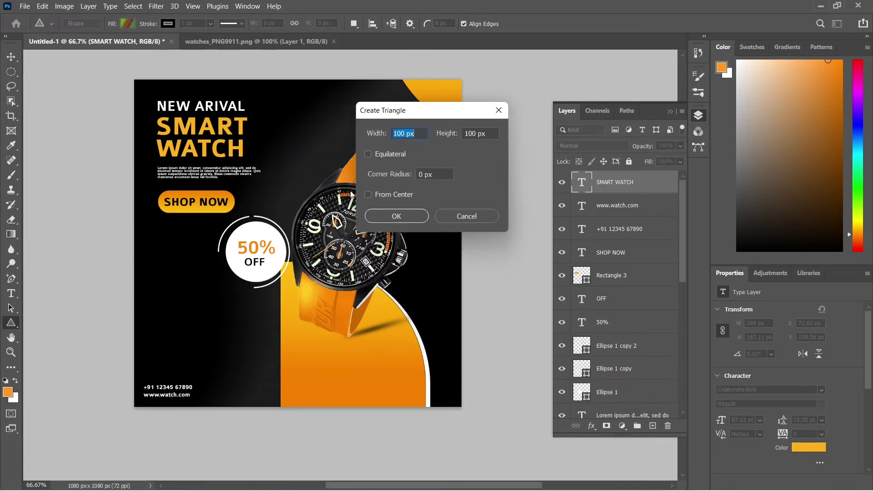
pyautogui.click(435, 217)
pyautogui.moveTo(148, 257); pyautogui.dragTo(199, 326)
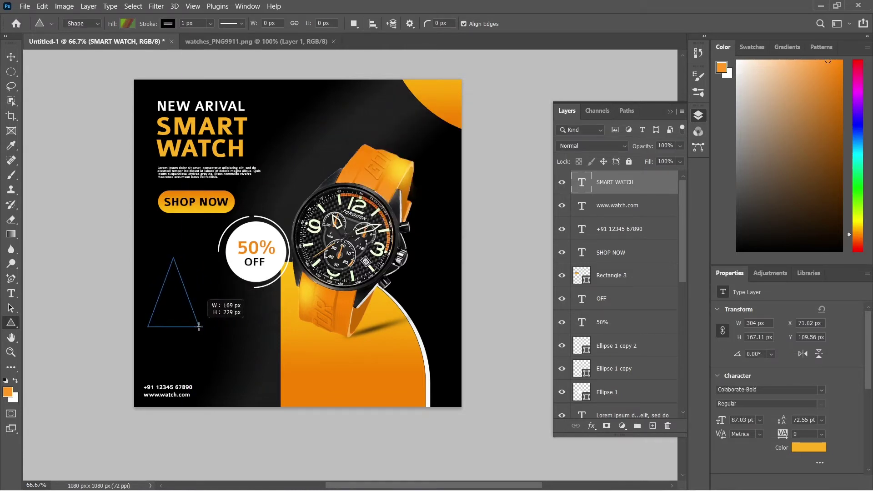
pyautogui.moveTo(198, 327); pyautogui.dragTo(197, 324)
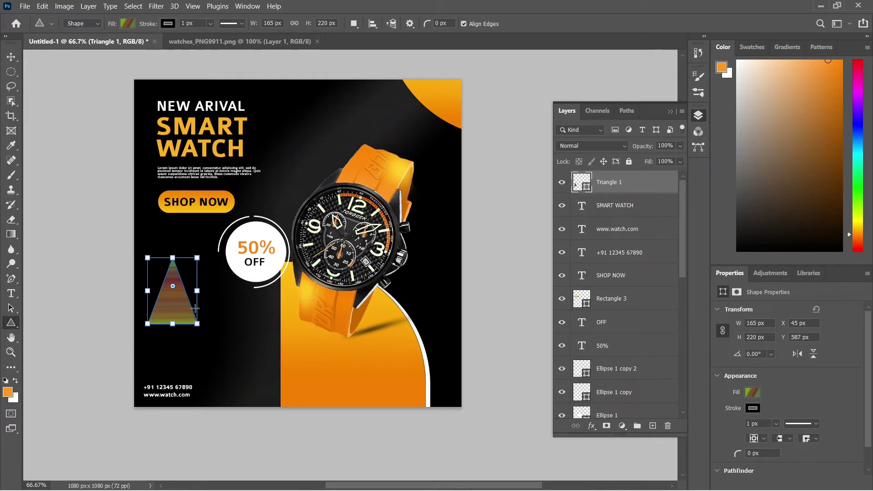
# Step: Remove the triangle's outline and give it a solid orange fill
pyautogui.click(747, 409)
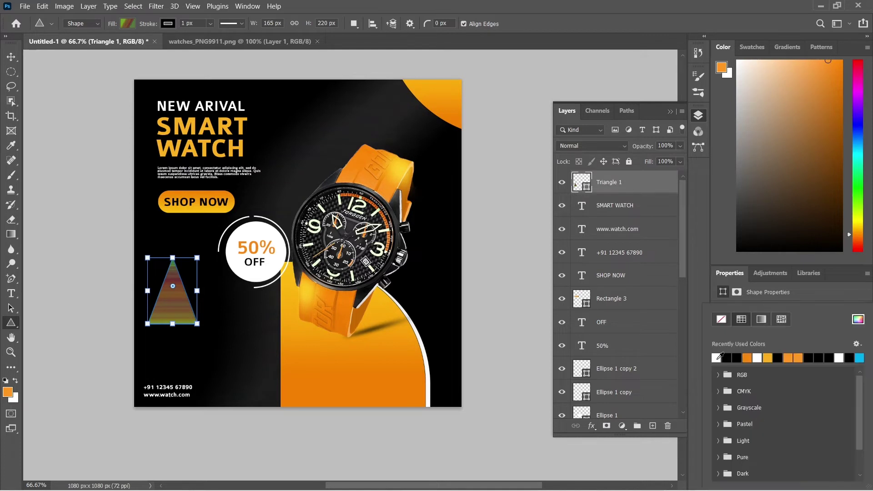
pyautogui.click(721, 323)
pyautogui.click(733, 297)
pyautogui.click(742, 390)
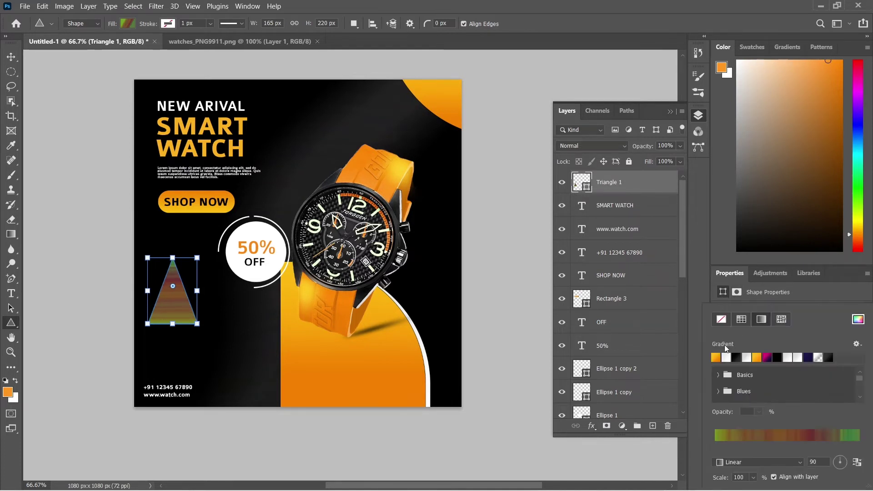
pyautogui.click(716, 358)
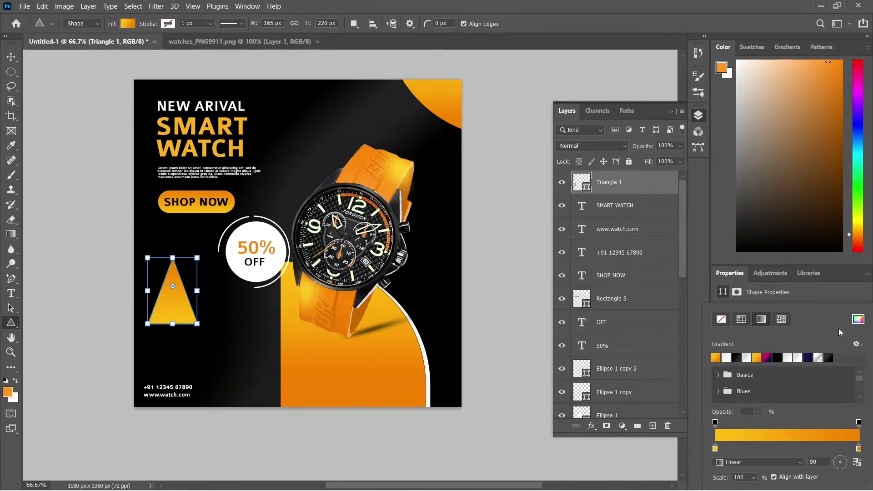
pyautogui.click(858, 319)
pyautogui.write('f48100')
pyautogui.press('Return')
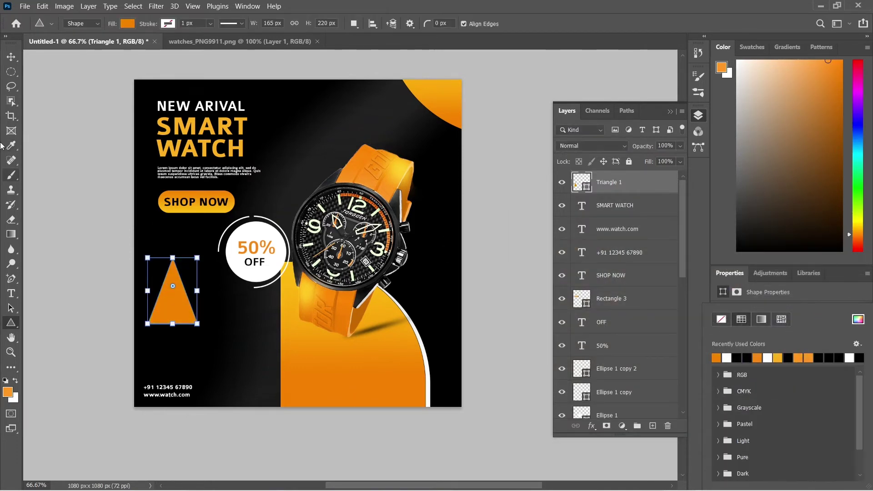
pyautogui.click(12, 57)
pyautogui.scroll(3, 130, 297)
# Step: Rotate the orange triangle about -128° so it lies on its side
pyautogui.hotkey('ctrl', 't')
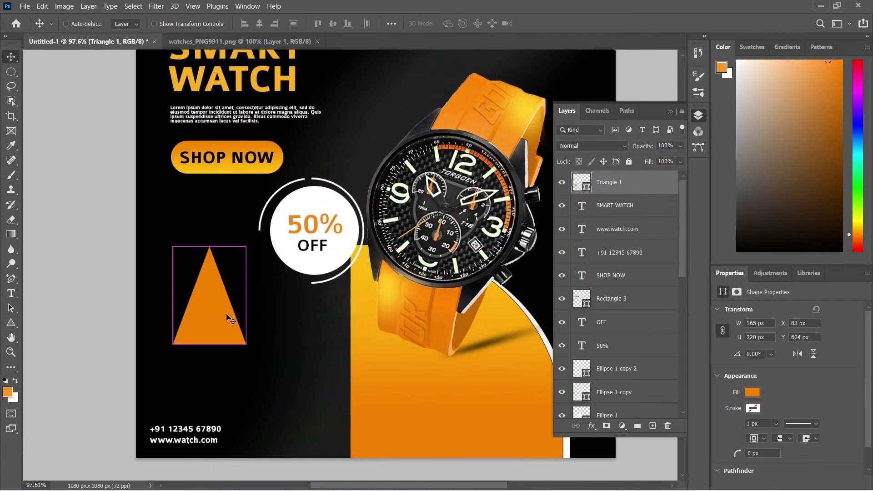
pyautogui.moveTo(304, 352)
pyautogui.mouseDown()
pyautogui.moveTo(304, 238)
pyautogui.moveTo(226, 285)
pyautogui.mouseUp()
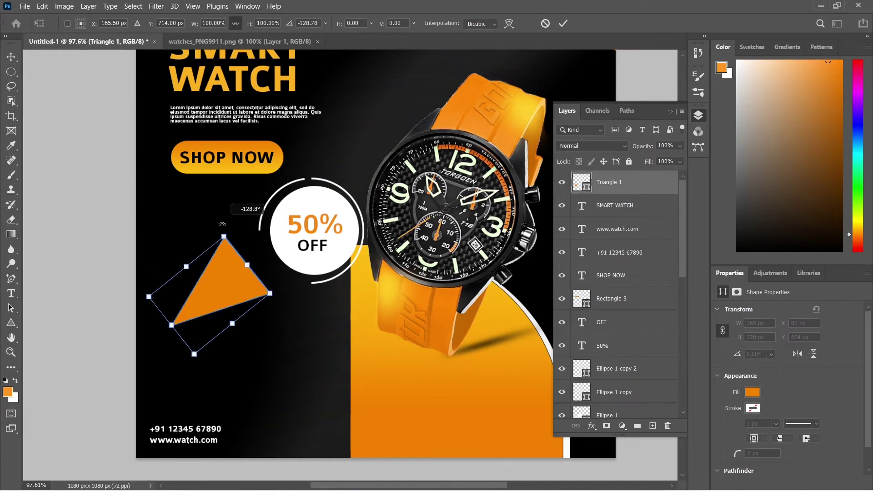
pyautogui.press('Return')
pyautogui.scroll(2, 218, 279)
pyautogui.scroll(1, 219, 280)
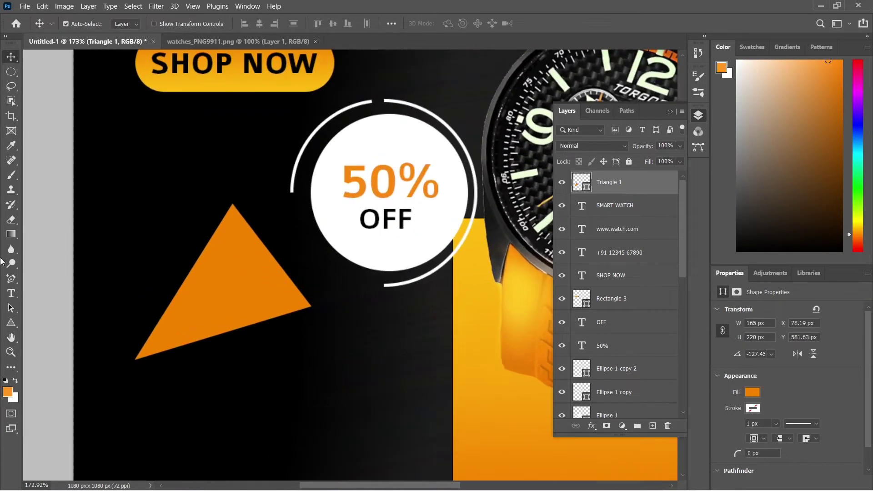
pyautogui.rightClick(12, 290)
pyautogui.scroll(2, 251, 228)
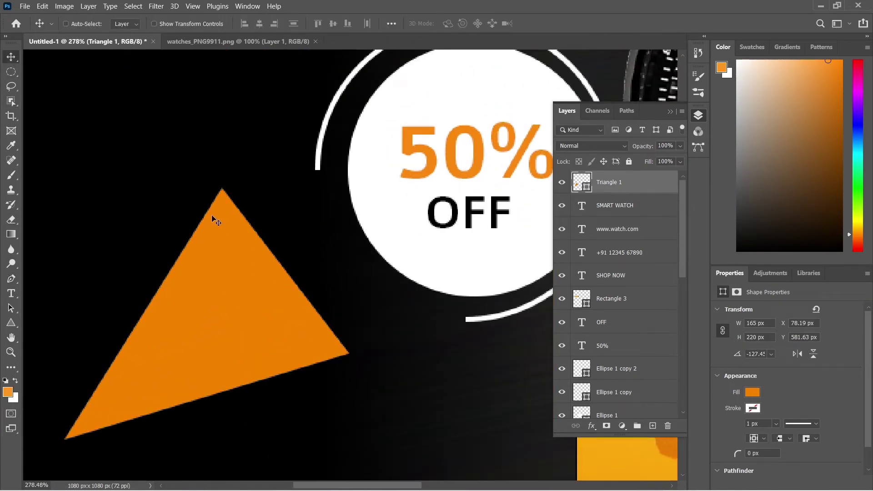
# Step: Duplicate the triangle layer and try moving a corner of the copy, cancelling path conversion
pyautogui.hotkey('ctrl', 'j')
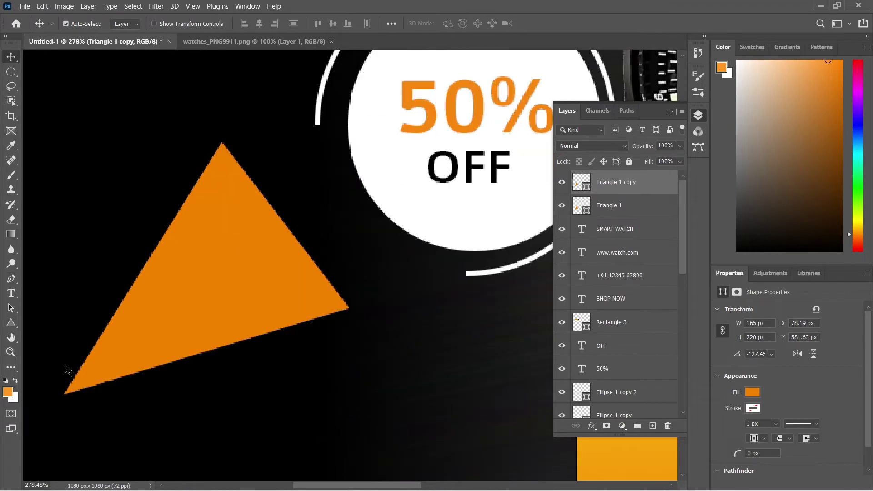
pyautogui.press('a')
pyautogui.scroll(-2, 106, 336)
pyautogui.scroll(-1, 106, 338)
pyautogui.hscroll(-1, 106, 339)
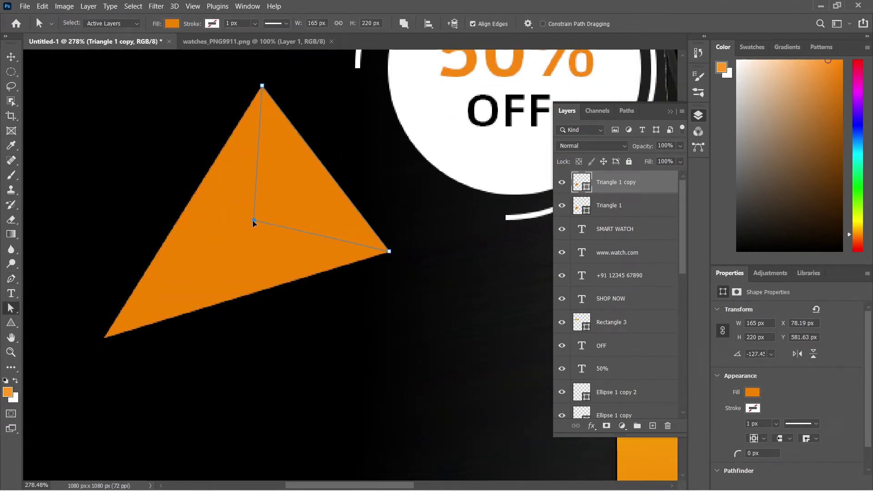
pyautogui.moveTo(254, 222); pyautogui.dragTo(254, 223)
pyautogui.click(471, 195)
# Step: Pull a corner of the copied triangle to the centre, converting it to a regular path
pyautogui.click(254, 224)
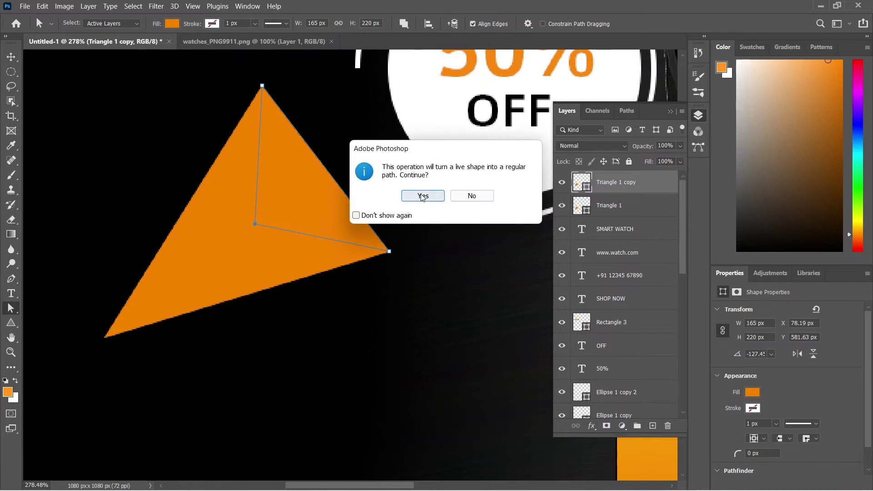
pyautogui.click(423, 195)
pyautogui.rightClick(482, 209)
pyautogui.press('Escape')
# Step: Fill the reshaped triangle copy with a slightly darker orange
pyautogui.click(172, 23)
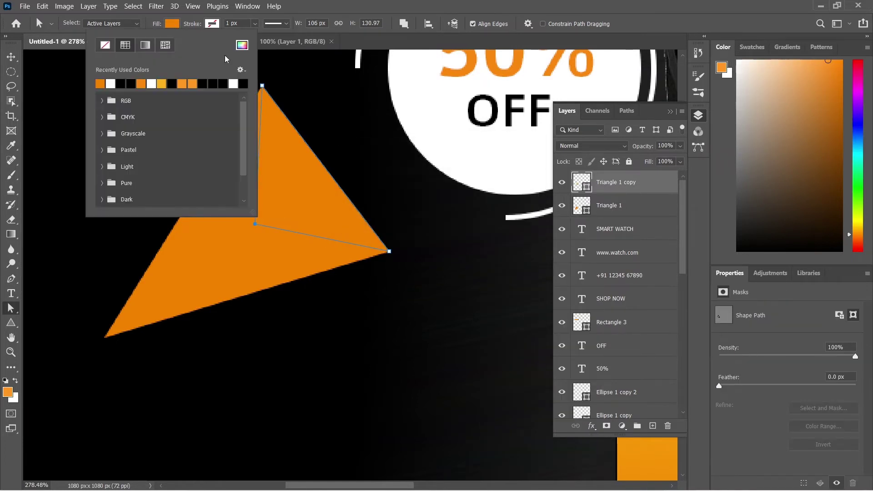
pyautogui.click(242, 45)
pyautogui.click(343, 170)
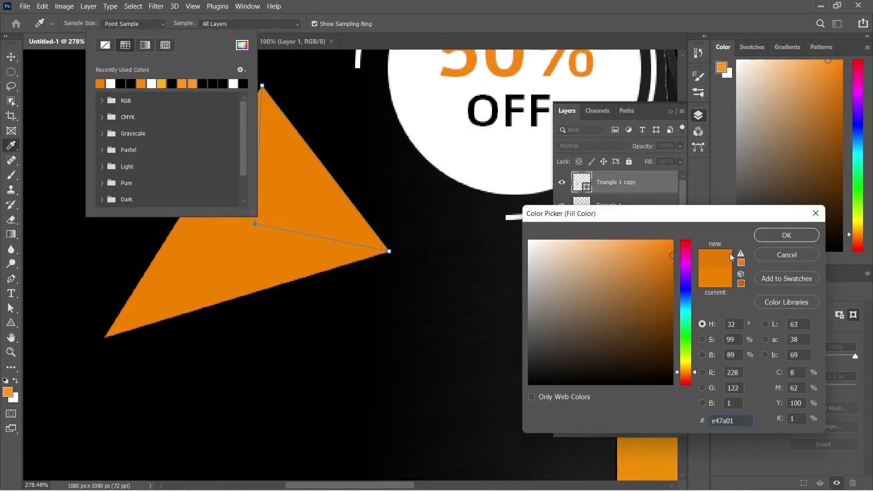
pyautogui.press('Return')
pyautogui.press('v')
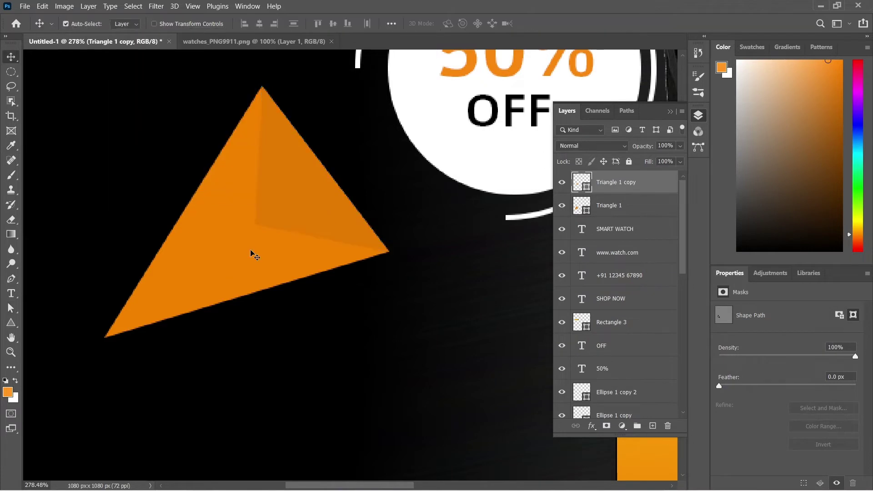
pyautogui.click(12, 282)
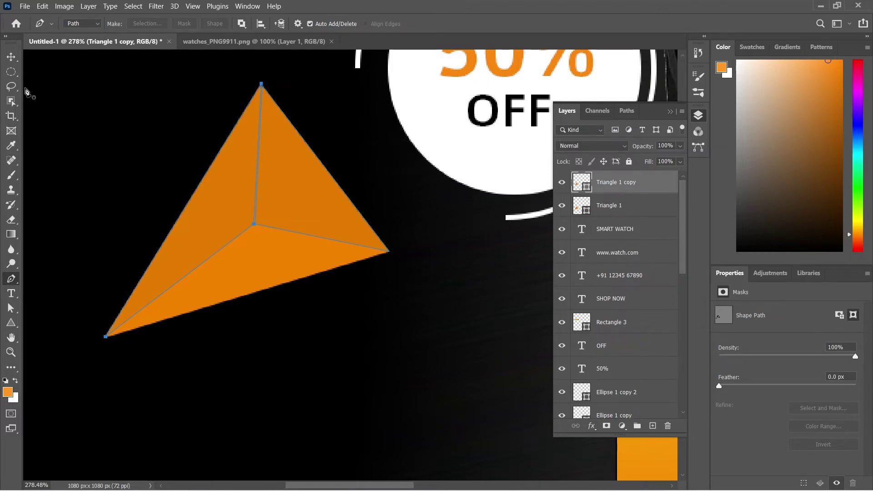
pyautogui.press('v')
pyautogui.hotkey('ctrl', 'Return')
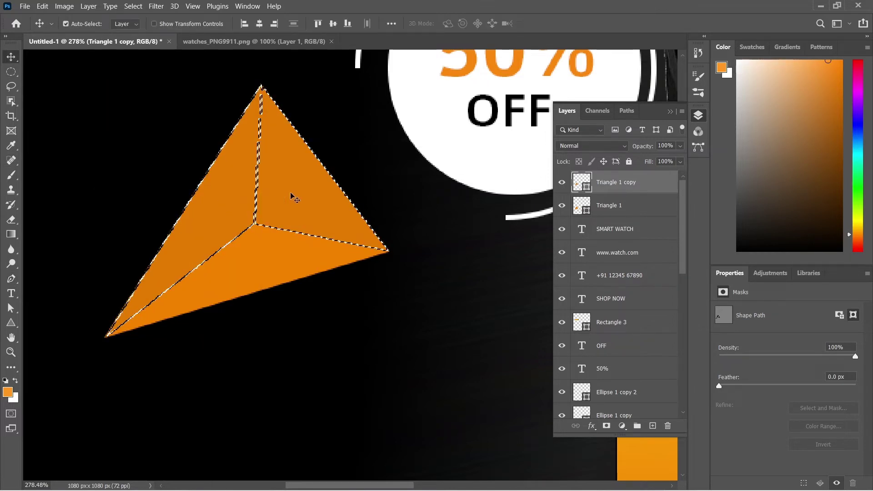
pyautogui.hotkey('ctrl', 'd')
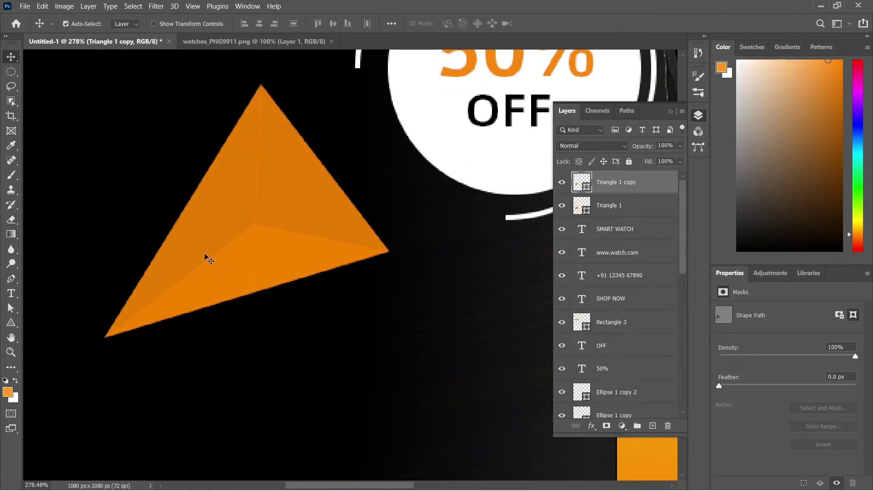
# Step: On a new layer, trace the pyramid's left face with the Pen and select it
pyautogui.hotkey('ctrl', 'shift', 'n')
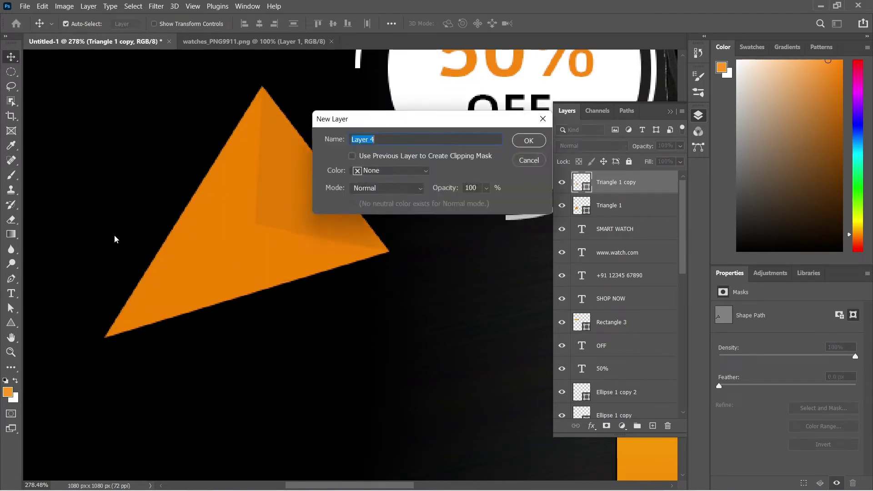
pyautogui.press('Return')
pyautogui.click(11, 280)
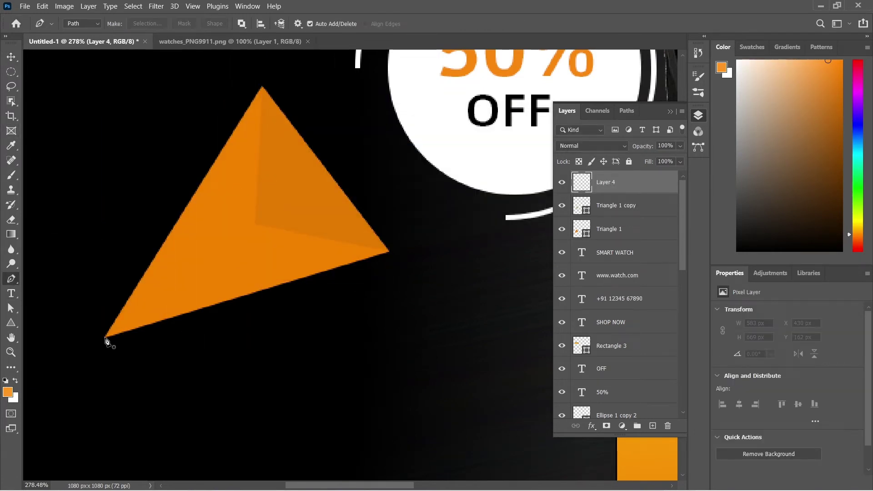
pyautogui.click(105, 337)
pyautogui.click(254, 224)
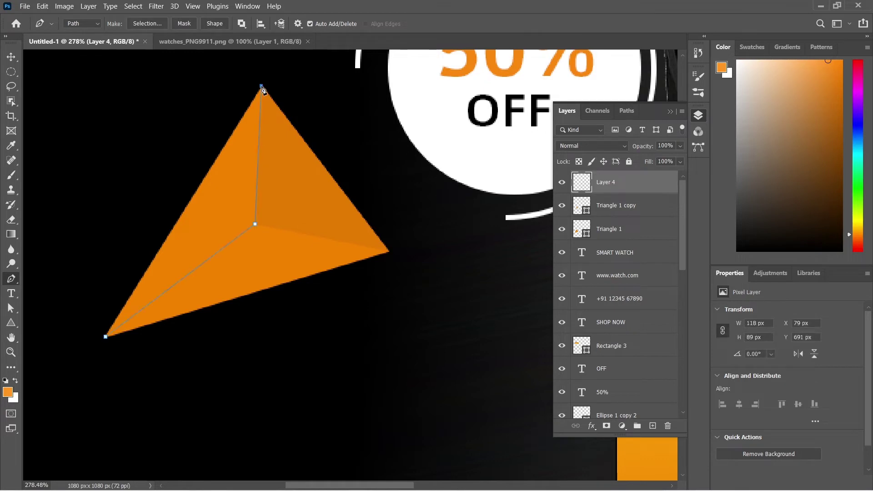
pyautogui.click(261, 86)
pyautogui.click(105, 337)
pyautogui.hotkey('ctrl', 'Return')
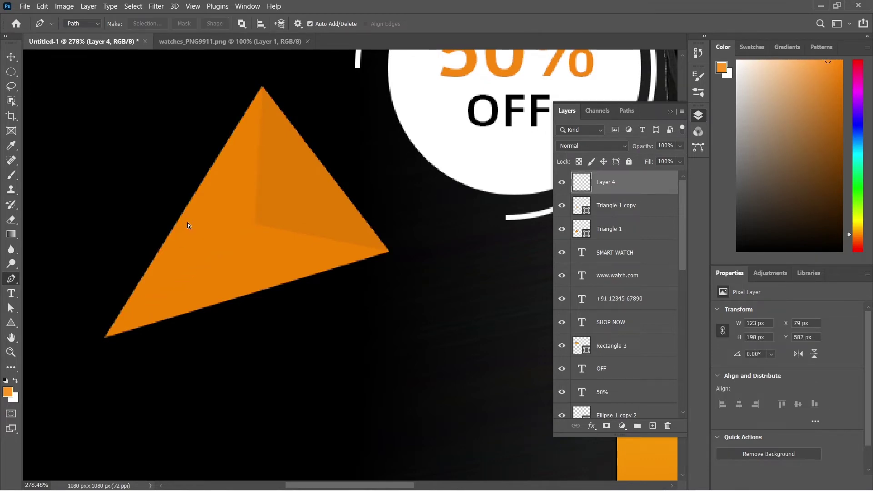
# Step: Fill the left-face selection with a lighter orange Solid Color fill layer
pyautogui.click(622, 426)
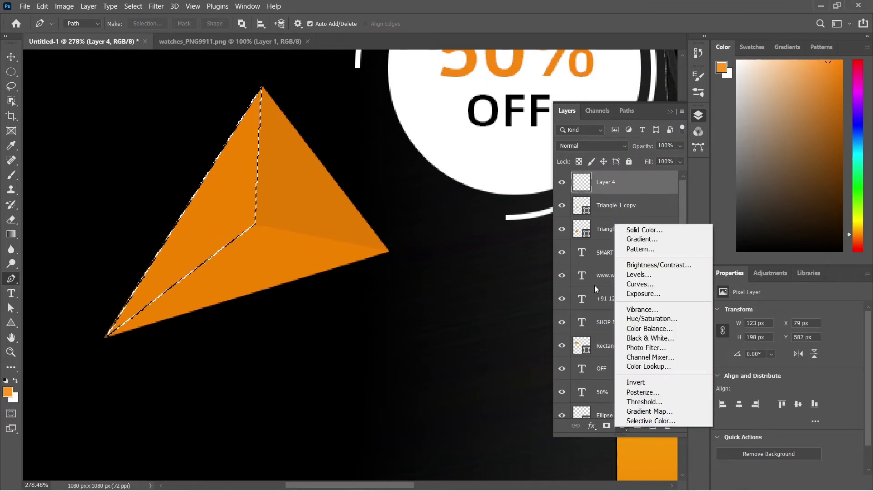
pyautogui.click(630, 228)
pyautogui.click(780, 235)
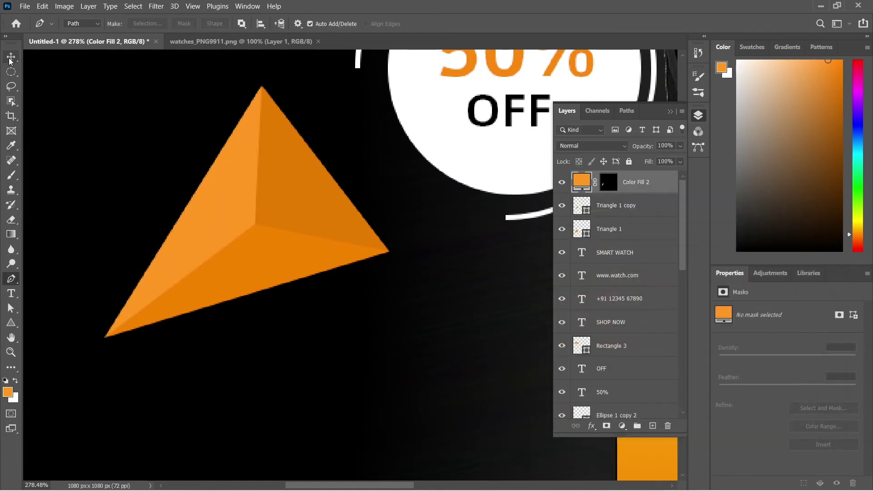
pyautogui.doubleClick(582, 182)
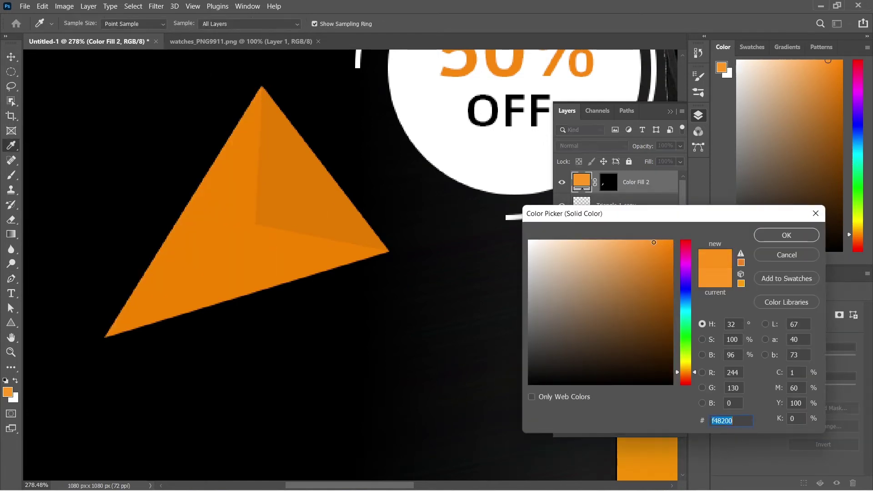
pyautogui.click(786, 235)
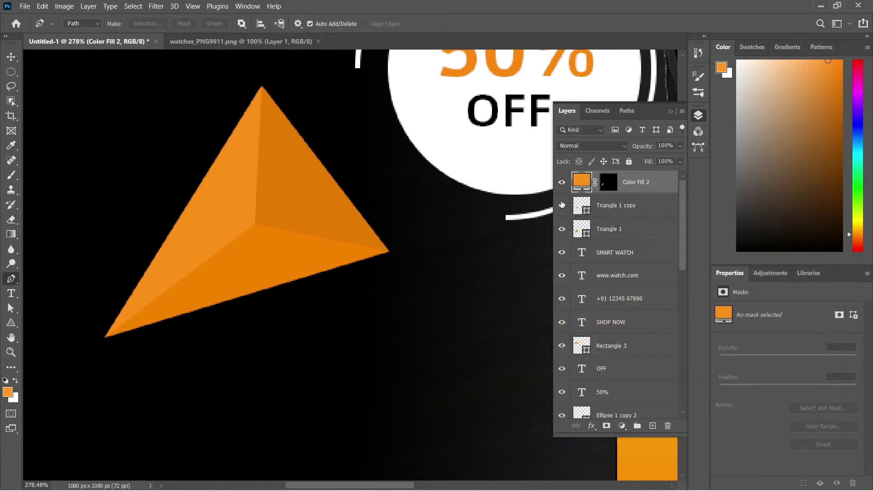
pyautogui.click(12, 57)
# Step: Group the pyramid's triangle layers into Group 1
pyautogui.keyDown('shift'); pyautogui.click(625, 228); pyautogui.keyUp('shift')
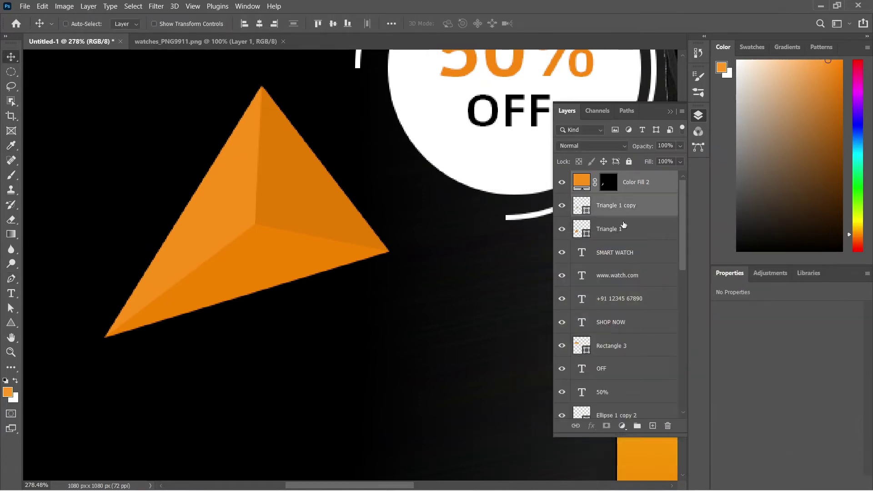
pyautogui.hotkey('ctrl', 'g')
pyautogui.hscroll(2, 284, 191)
pyautogui.click(284, 191)
pyautogui.scroll(-5, 285, 191)
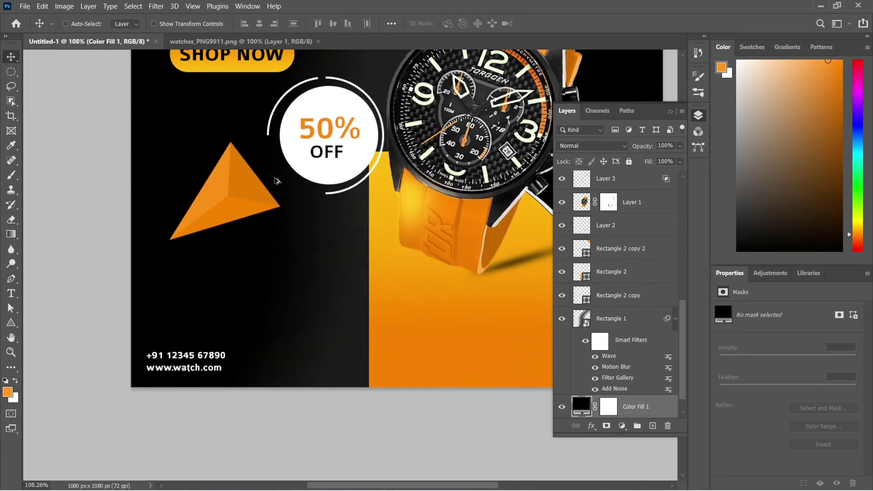
pyautogui.scroll(-1, 273, 209)
pyautogui.scroll(1, 273, 210)
pyautogui.scroll(3, 586, 199)
# Step: Shrink the pyramid group to 40%, tilt it, and place it above the watch strap
pyautogui.click(601, 177)
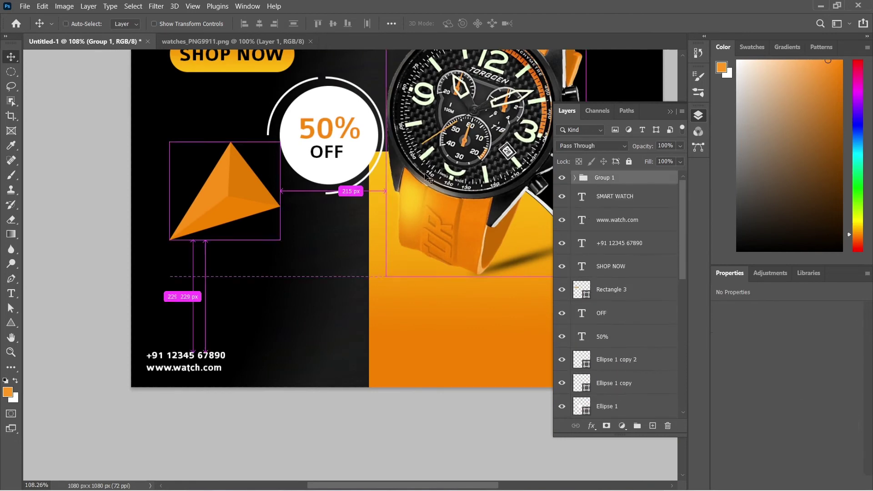
pyautogui.hotkey('ctrl', 't')
pyautogui.moveTo(278, 140); pyautogui.dragTo(214, 200)
pyautogui.scroll(-3, 213, 200)
pyautogui.scroll(-1, 213, 200)
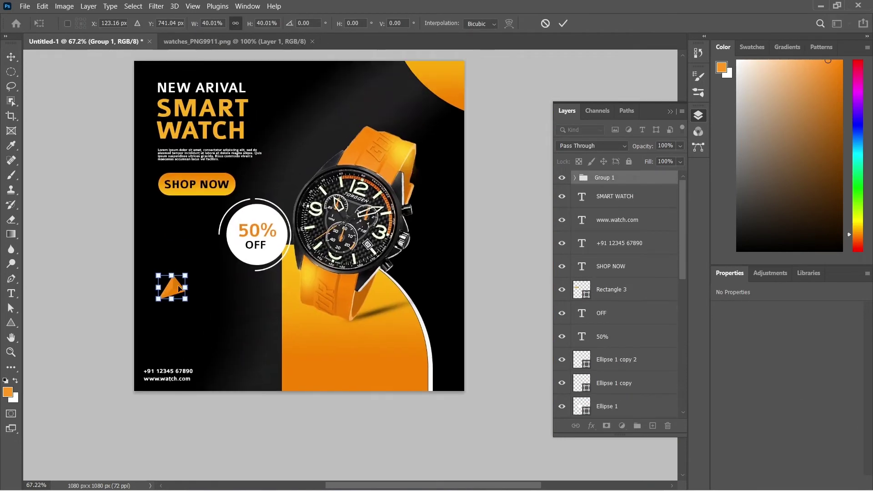
pyautogui.moveTo(171, 287); pyautogui.dragTo(359, 113)
pyautogui.scroll(3, 383, 190)
pyautogui.scroll(2, 383, 189)
pyautogui.moveTo(384, 189); pyautogui.dragTo(371, 156)
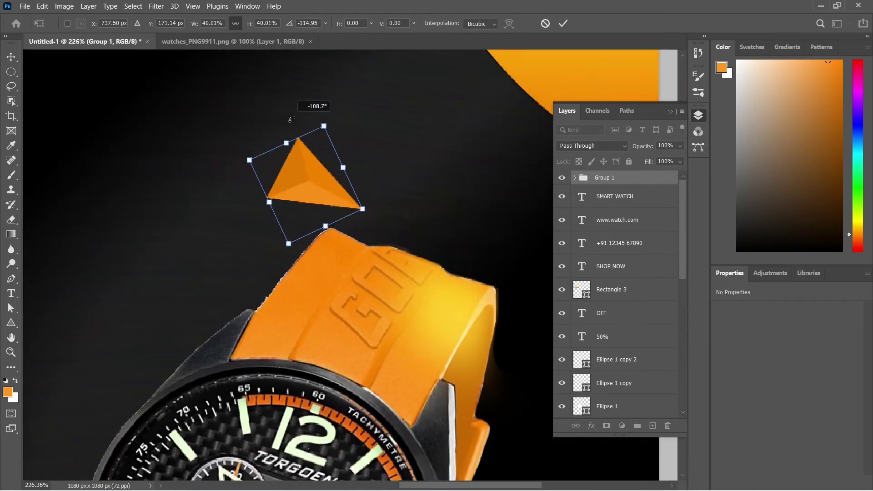
pyautogui.moveTo(319, 183)
pyautogui.mouseDown()
pyautogui.moveTo(291, 171)
pyautogui.moveTo(383, 160)
pyautogui.mouseUp()
pyautogui.press('Return')
# Step: Undo the accidental copy and convert Group 1 into a smart object
pyautogui.hotkey('ctrl', 'z')
pyautogui.click(575, 177)
pyautogui.rightClick(613, 181)
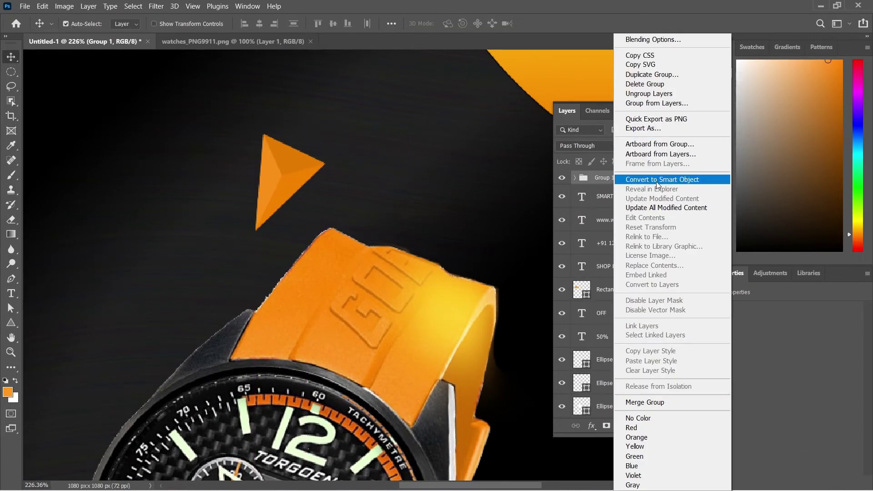
pyautogui.click(657, 178)
# Step: Add a half-size, vertically flipped pyramid copy and a third smaller one beside it
pyautogui.keyDown('alt'); pyautogui.moveTo(291, 175); pyautogui.dragTo(346, 173); pyautogui.keyUp('alt')
pyautogui.hotkey('ctrl', 't')
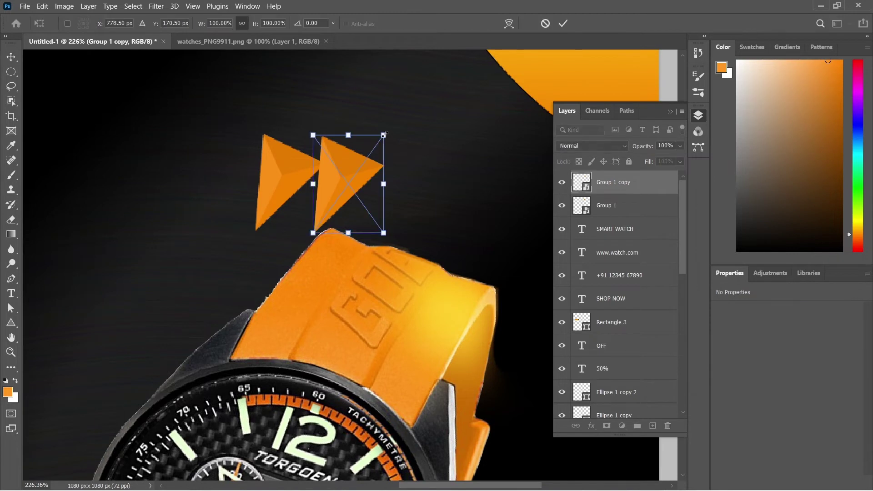
pyautogui.moveTo(384, 136)
pyautogui.mouseDown()
pyautogui.moveTo(346, 187)
pyautogui.moveTo(312, 132)
pyautogui.moveTo(336, 187)
pyautogui.moveTo(305, 210)
pyautogui.moveTo(305, 224)
pyautogui.moveTo(331, 154)
pyautogui.mouseUp()
pyautogui.rightClick(333, 210)
pyautogui.click(366, 426)
pyautogui.press('Return')
pyautogui.hotkey('ctrl', 't')
pyautogui.press('Return')
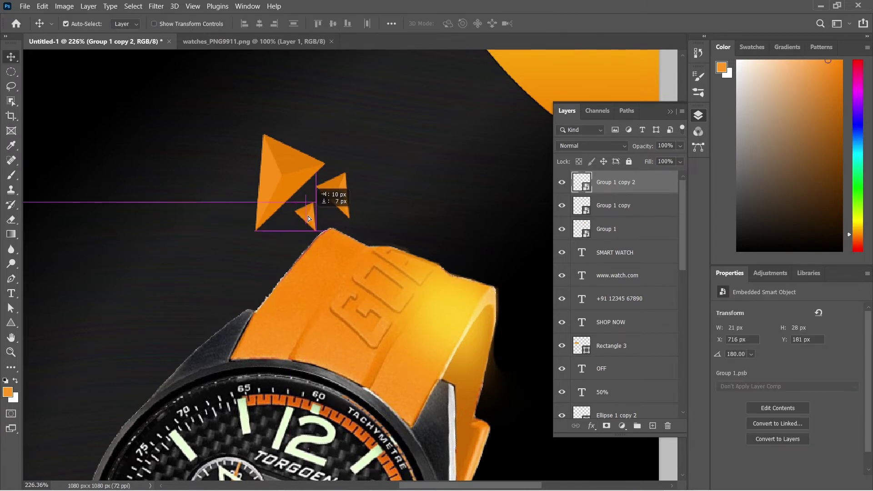
# Step: Copy the whole pyramid cluster to the watch's lower right
pyautogui.keyDown('shift'); pyautogui.click(282, 182); pyautogui.keyUp('shift')
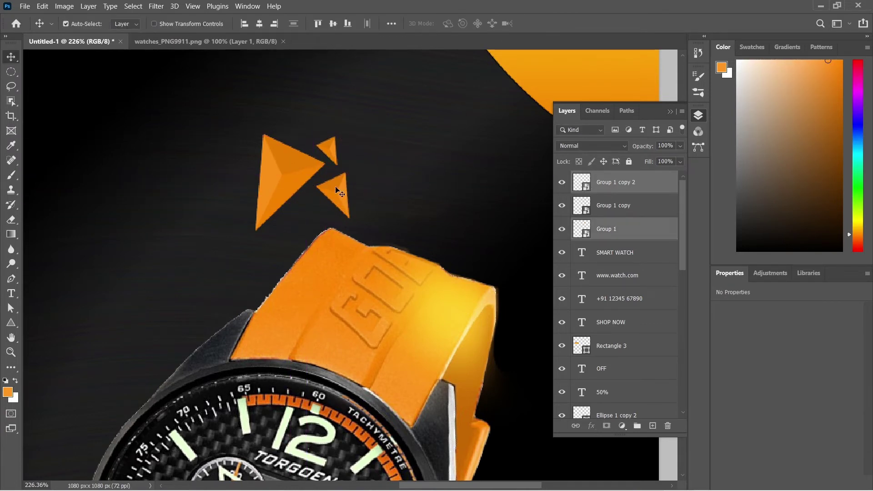
pyautogui.keyDown('shift'); pyautogui.click(334, 195); pyautogui.keyUp('shift')
pyautogui.hotkey('ctrl', '0')
pyautogui.moveTo(318, 176)
pyautogui.mouseDown()
pyautogui.moveTo(402, 331)
pyautogui.moveTo(395, 342)
pyautogui.moveTo(380, 346)
pyautogui.moveTo(397, 227)
pyautogui.moveTo(242, 263)
pyautogui.mouseUp()
# Step: Draw a hexagon at the lower left with no fill and a 5 px orange outline
pyautogui.click(499, 232)
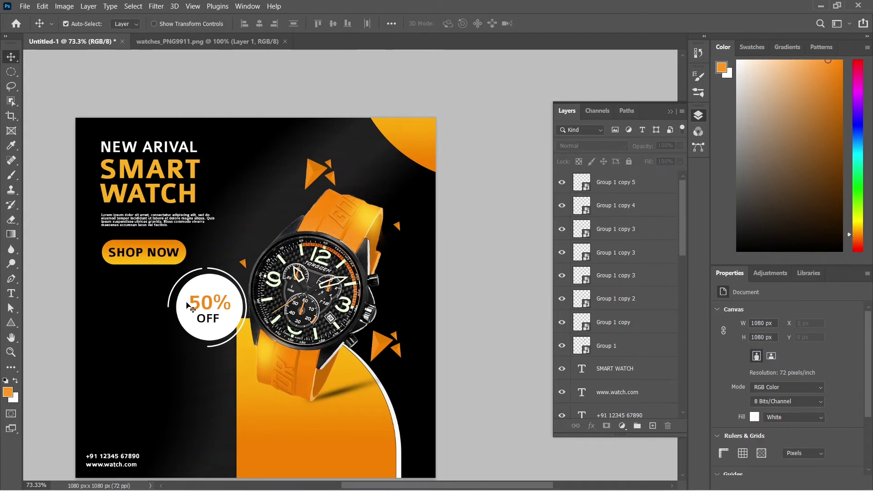
pyautogui.click(11, 323)
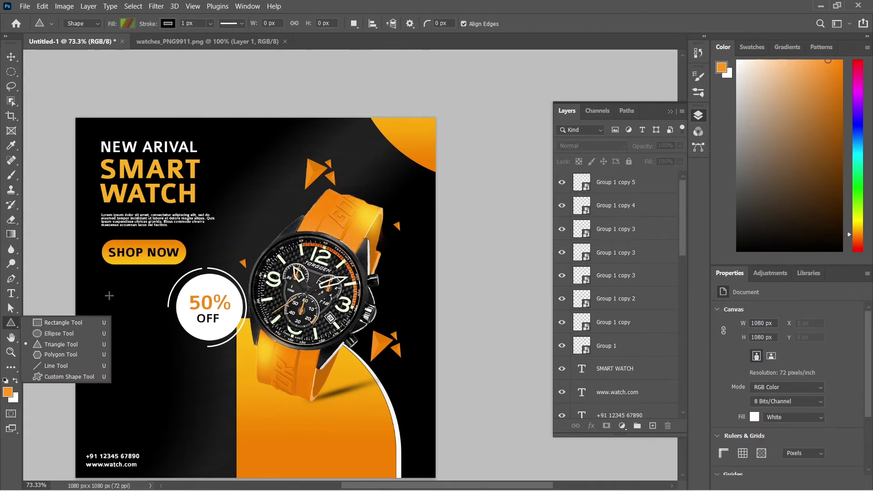
pyautogui.click(71, 354)
pyautogui.moveTo(97, 345); pyautogui.dragTo(165, 408)
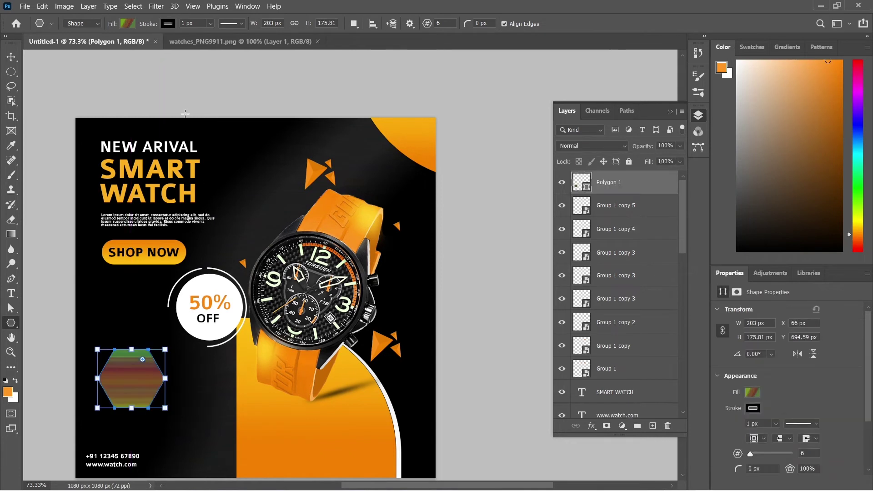
pyautogui.click(127, 24)
pyautogui.click(63, 44)
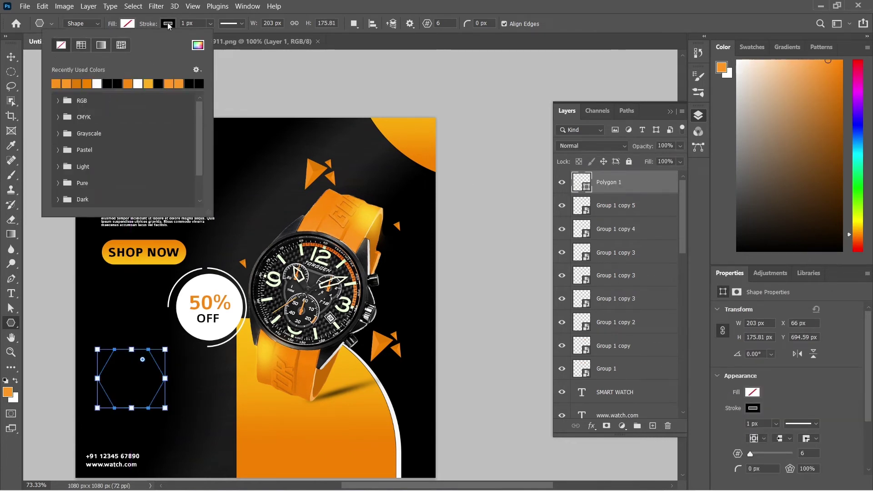
pyautogui.click(167, 24)
pyautogui.click(99, 83)
pyautogui.click(187, 22)
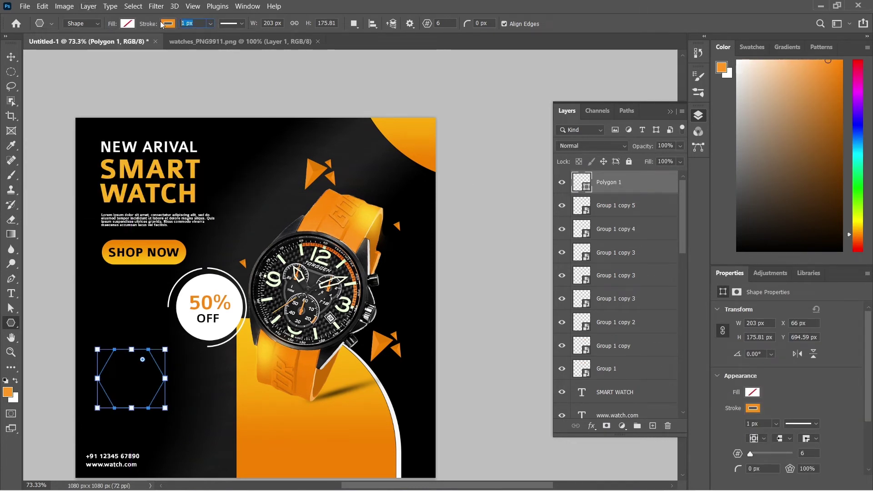
pyautogui.write('4')
pyautogui.press('Return')
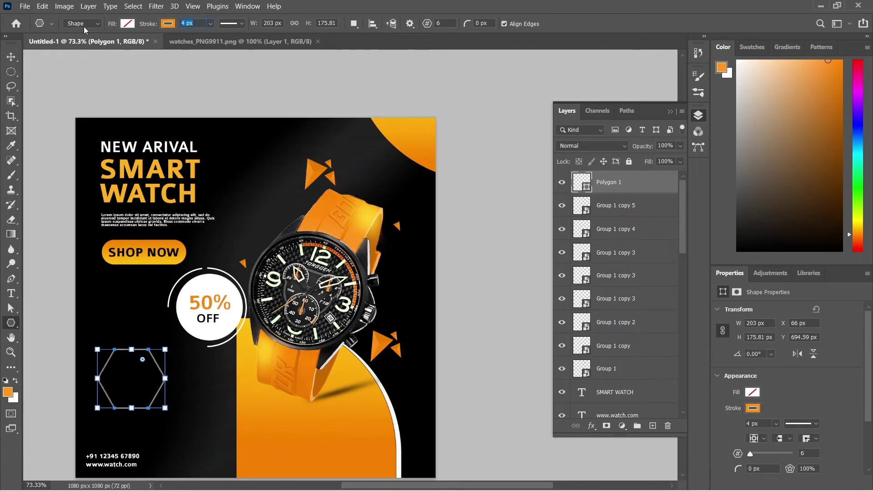
pyautogui.press('Up')
# Step: Move the hexagon partly off the left edge and tilt it
pyautogui.click(11, 57)
pyautogui.scroll(-2, 168, 386)
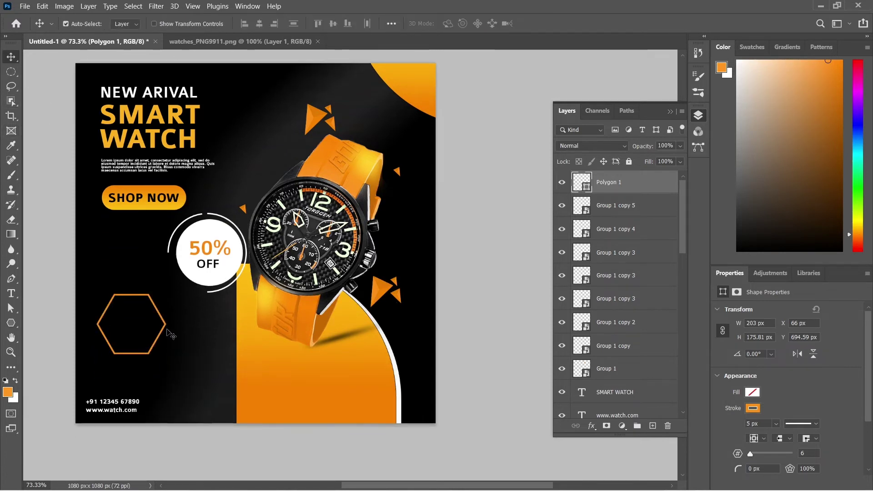
pyautogui.moveTo(168, 333)
pyautogui.mouseDown()
pyautogui.moveTo(93, 341)
pyautogui.moveTo(152, 312)
pyautogui.mouseUp()
pyautogui.hotkey('ctrl', 't')
pyautogui.press('Return')
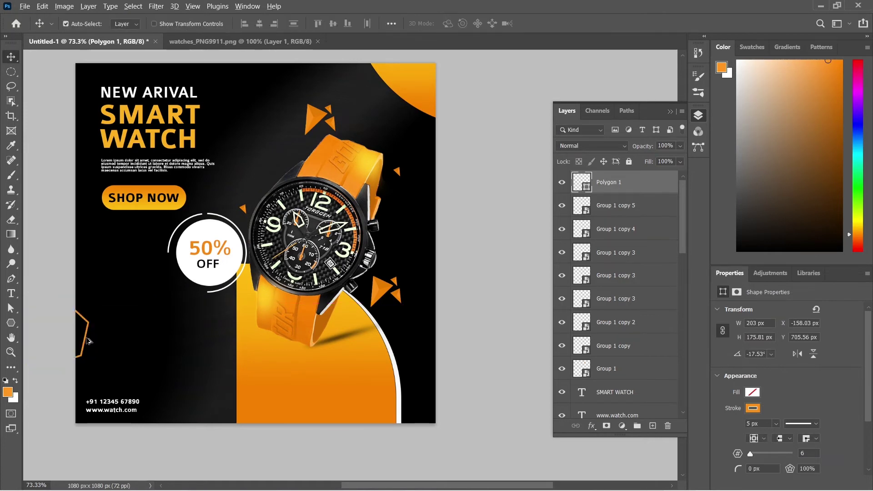
# Step: Copy the hexagon to the bottom-right corner and shrink the copy to about half size
pyautogui.moveTo(88, 341); pyautogui.dragTo(486, 417)
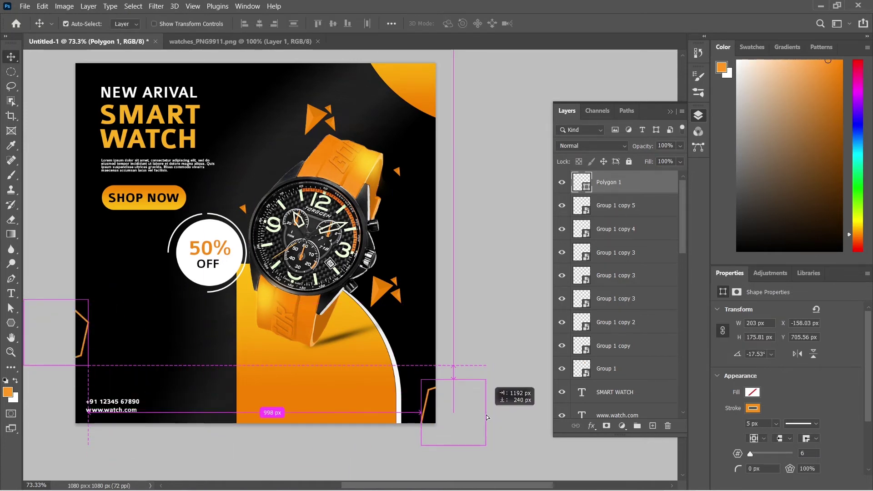
pyautogui.moveTo(486, 417)
pyautogui.mouseDown()
pyautogui.moveTo(484, 405)
pyautogui.moveTo(442, 410)
pyautogui.mouseUp()
pyautogui.hotkey('ctrl', 't')
pyautogui.moveTo(446, 434); pyautogui.dragTo(448, 414)
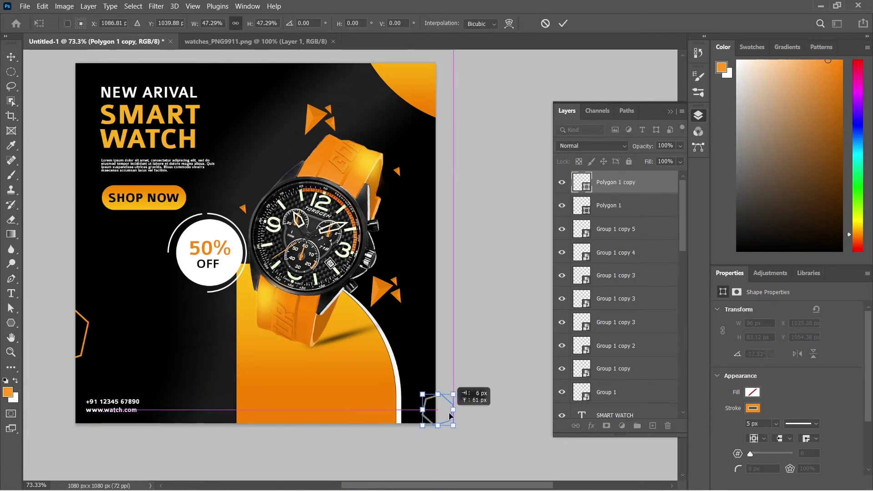
pyautogui.press('Return')
pyautogui.scroll(2, 437, 390)
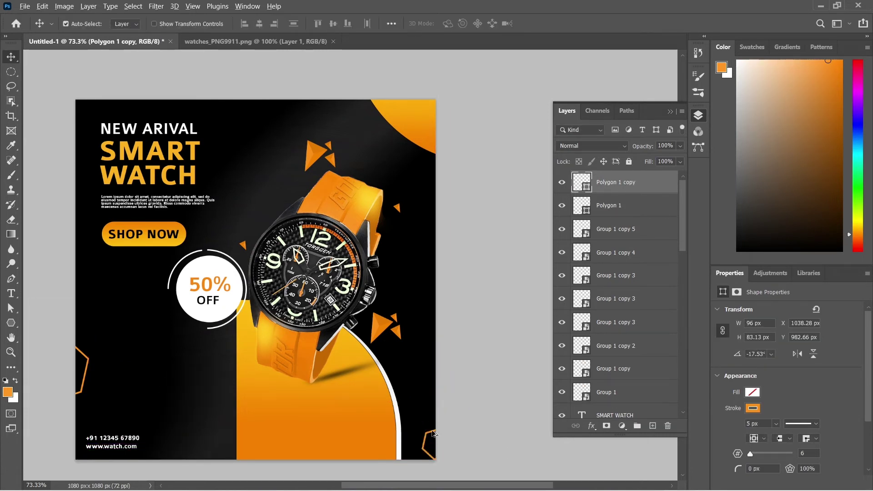
# Step: Place a small hexagon copy above the watch with a 3 px outline
pyautogui.moveTo(433, 433)
pyautogui.mouseDown()
pyautogui.moveTo(249, 186)
pyautogui.moveTo(258, 198)
pyautogui.mouseUp()
pyautogui.hotkey('ctrl', 't')
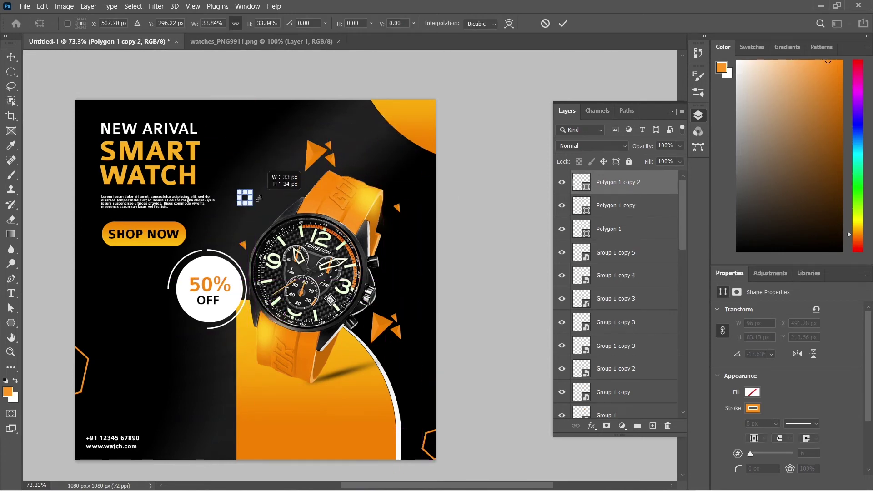
pyautogui.press('Return')
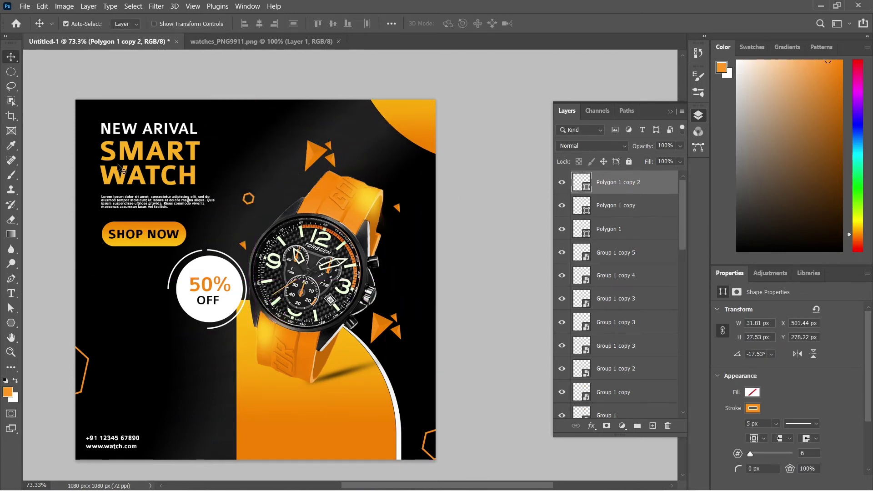
pyautogui.press('x')
pyautogui.scroll(5, 263, 195)
pyautogui.scroll(-2, 279, 306)
pyautogui.scroll(5, 318, 302)
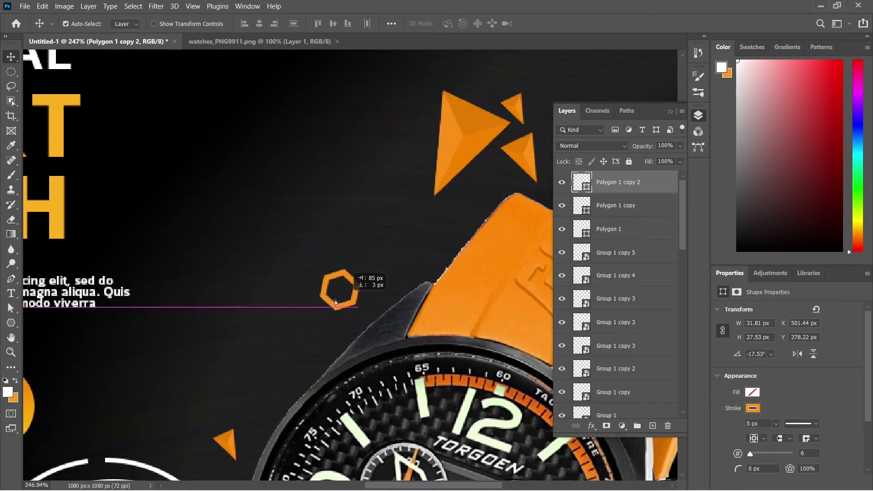
pyautogui.moveTo(335, 302); pyautogui.dragTo(300, 303)
pyautogui.write('u3')
pyautogui.press('Return')
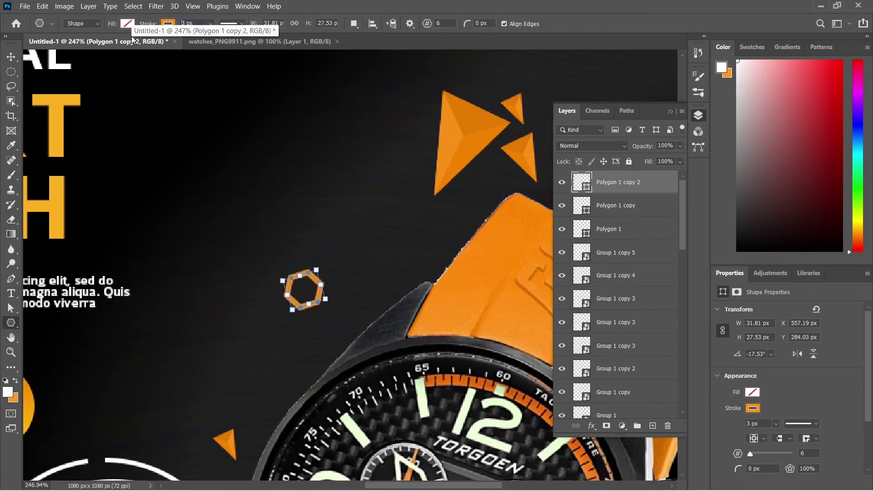
# Step: Add a smaller white-outlined hexagon copy to the right of it
pyautogui.press('v')
pyautogui.moveTo(322, 287); pyautogui.dragTo(362, 304)
pyautogui.press('u')
pyautogui.click(128, 23)
pyautogui.click(97, 84)
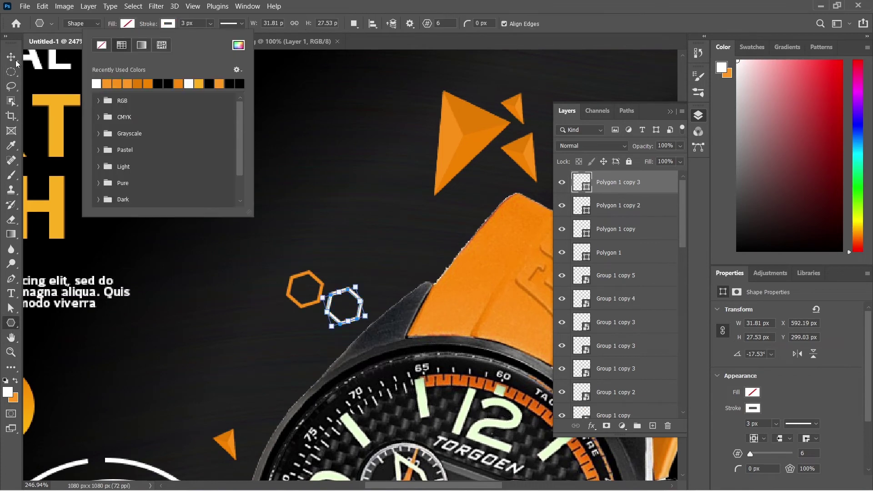
pyautogui.hotkey('ctrl', 't')
pyautogui.moveTo(366, 285); pyautogui.dragTo(344, 312)
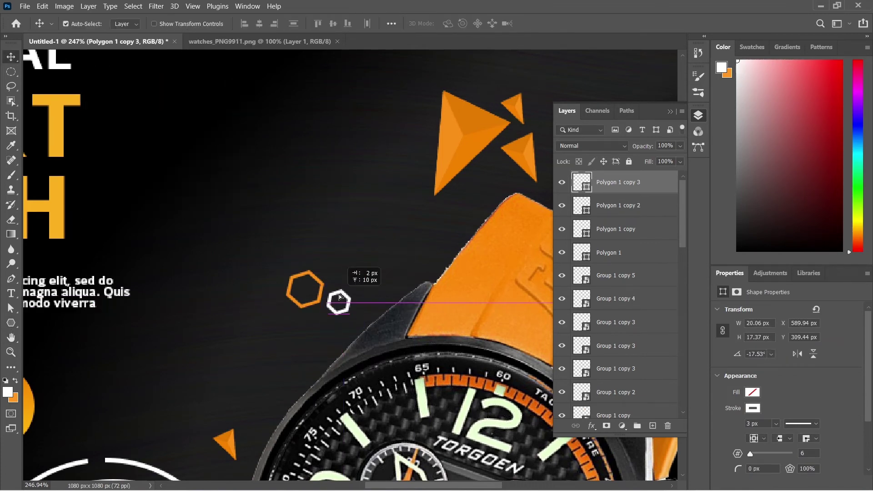
pyautogui.press('Return')
# Step: Copy the white hexagon further right on the poster
pyautogui.hotkey('ctrl', '0')
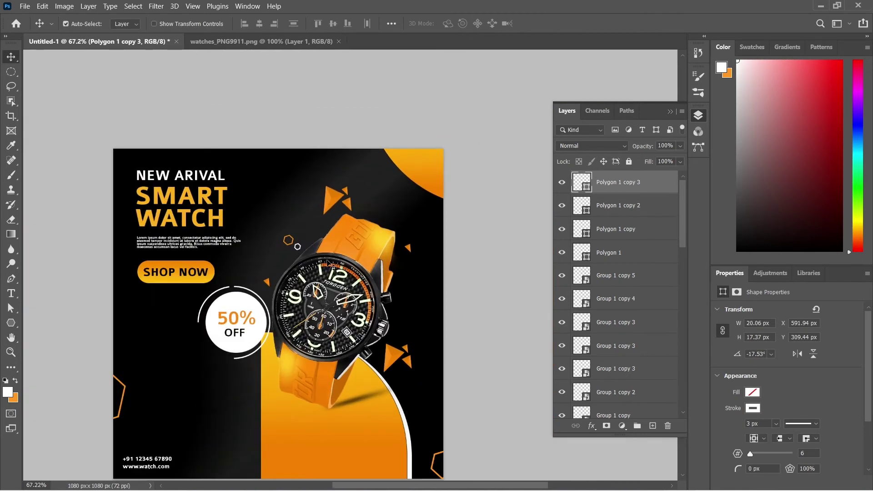
pyautogui.scroll(5, 302, 248)
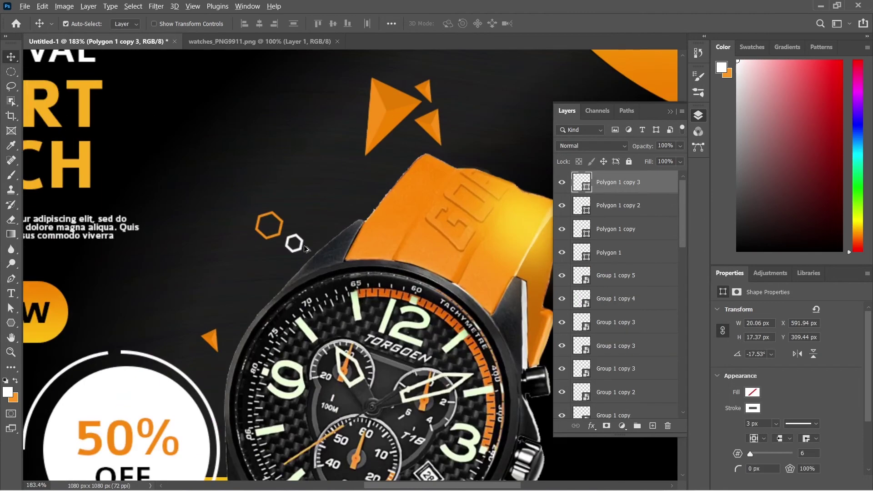
pyautogui.moveTo(302, 244)
pyautogui.mouseDown()
pyautogui.moveTo(322, 244)
pyautogui.moveTo(610, 449)
pyautogui.mouseUp()
pyautogui.scroll(-5, 349, 246)
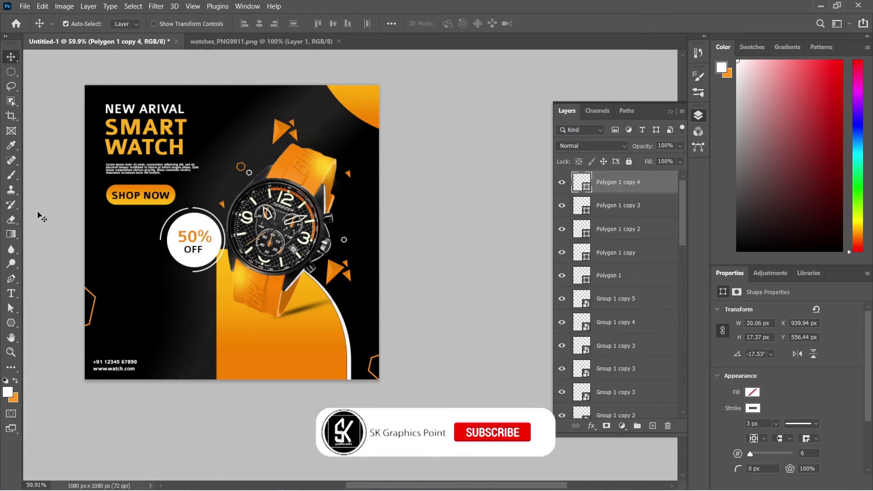
pyautogui.rightClick(9, 324)
pyautogui.click(54, 377)
pyautogui.click(461, 24)
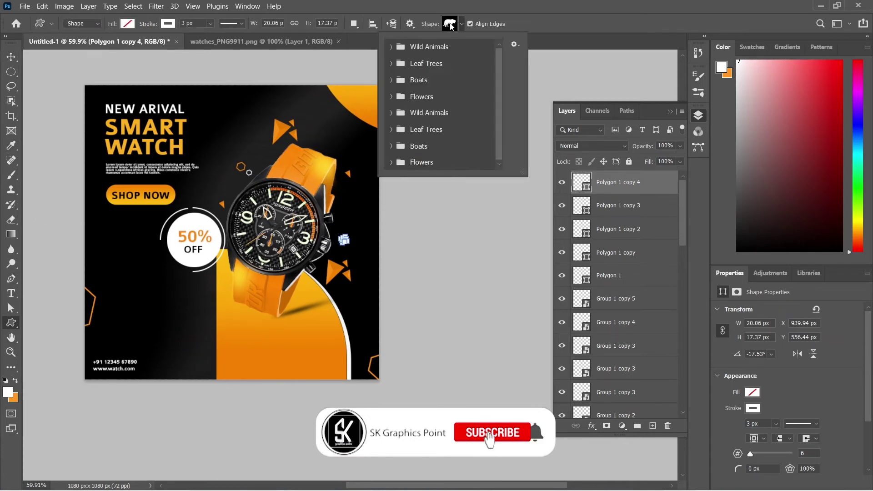
pyautogui.click(514, 45)
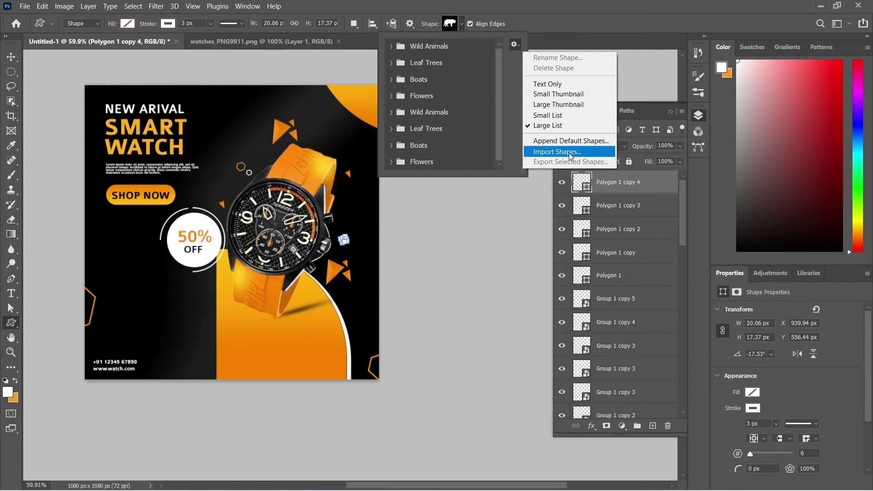
pyautogui.click(571, 141)
pyautogui.press('Return')
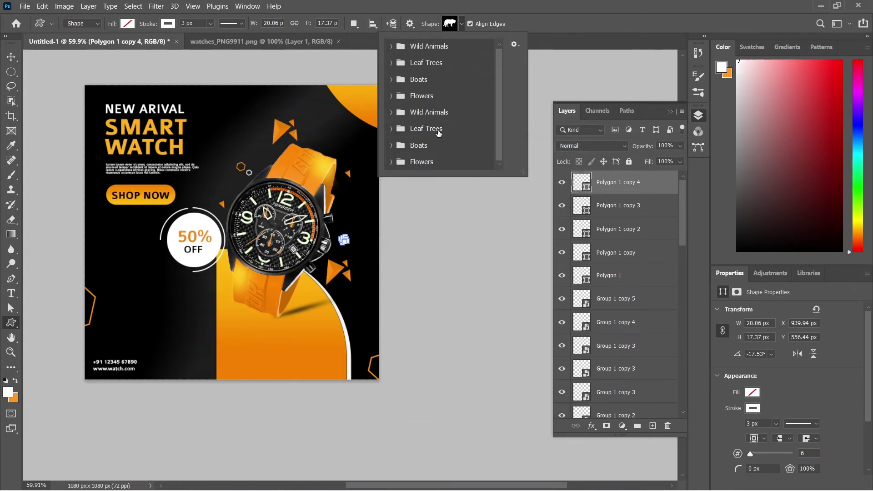
pyautogui.click(422, 161)
pyautogui.scroll(-3, 450, 146)
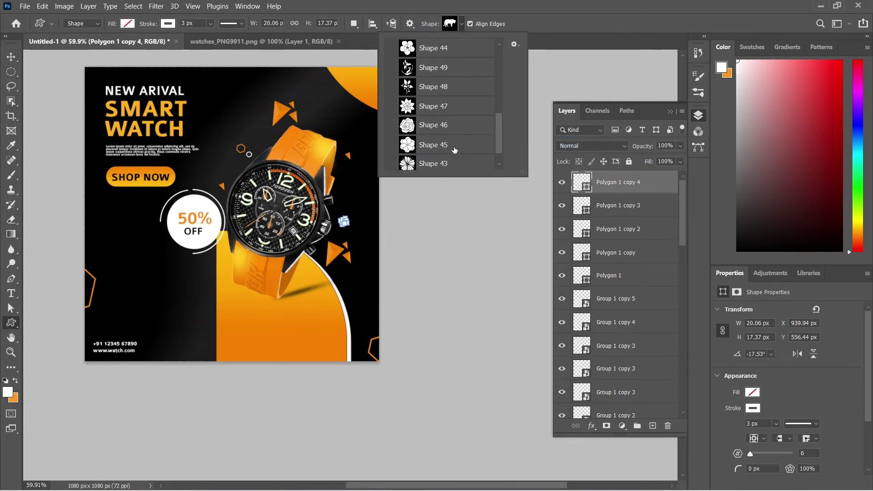
pyautogui.scroll(5, 454, 149)
pyautogui.scroll(5, 450, 143)
pyautogui.click(516, 45)
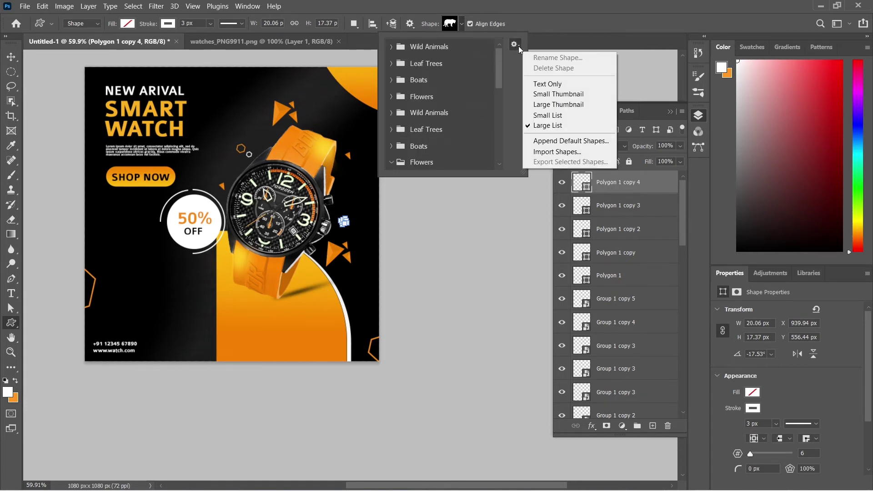
pyautogui.click(519, 46)
pyautogui.click(417, 64)
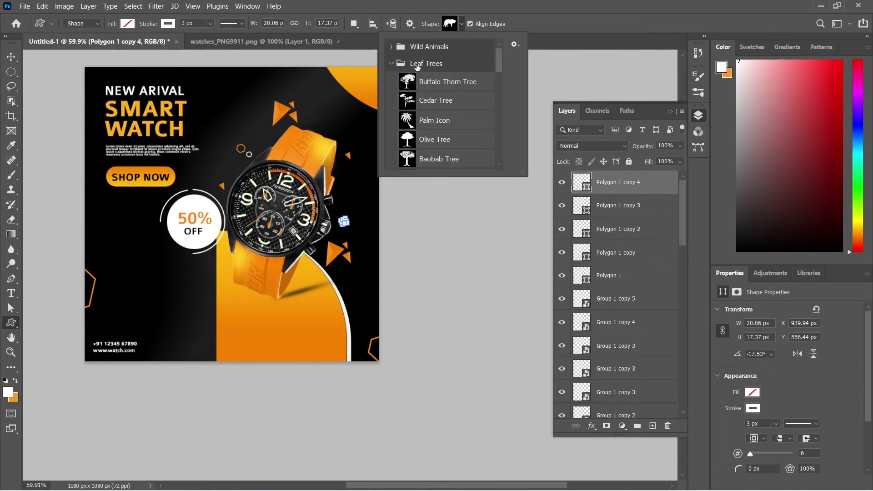
pyautogui.click(396, 65)
pyautogui.scroll(-2, 395, 73)
pyautogui.scroll(2, 395, 75)
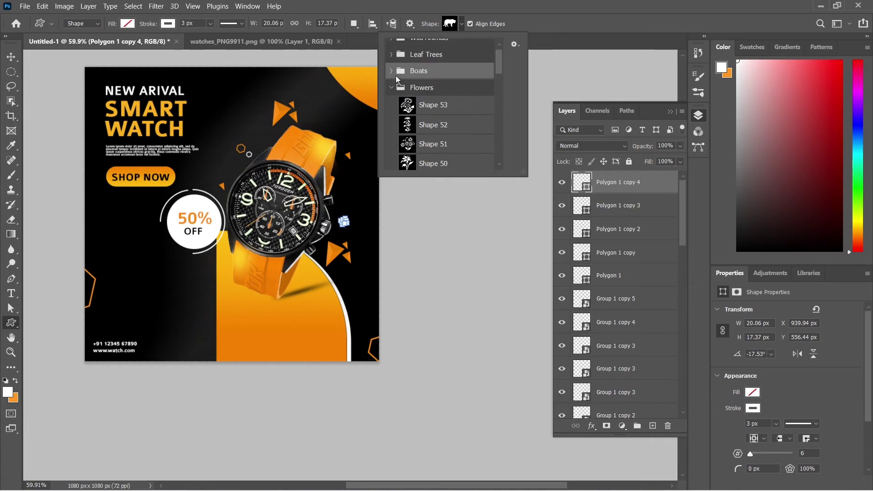
pyautogui.scroll(1, 396, 78)
pyautogui.scroll(-3, 392, 77)
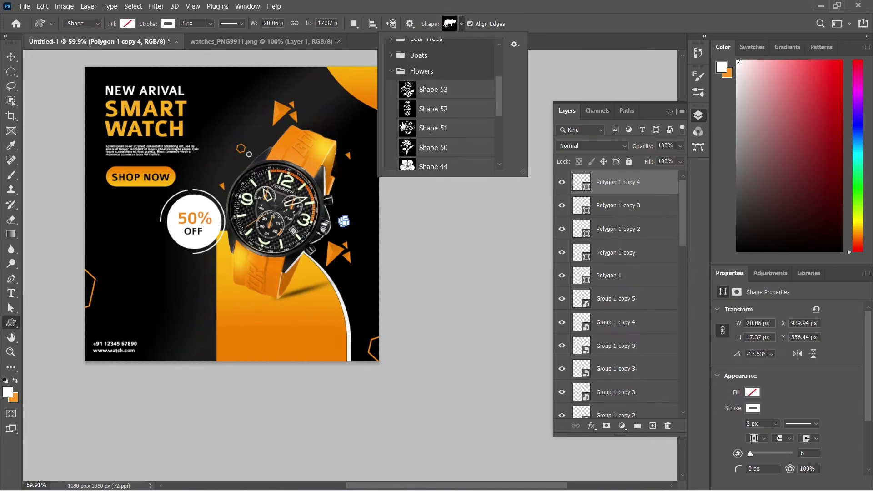
pyautogui.scroll(1, 389, 73)
pyautogui.click(390, 72)
pyautogui.click(391, 146)
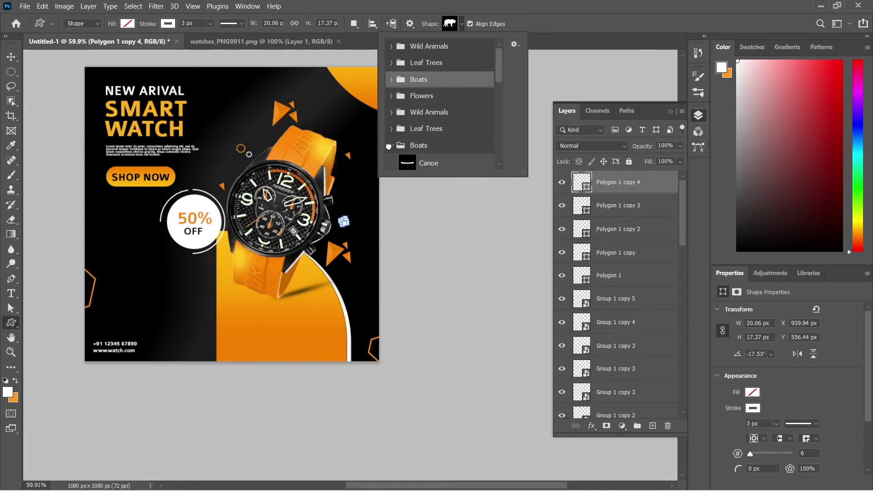
pyautogui.scroll(-2, 409, 150)
pyautogui.scroll(-3, 432, 152)
pyautogui.scroll(-3, 454, 154)
pyautogui.scroll(-3, 458, 156)
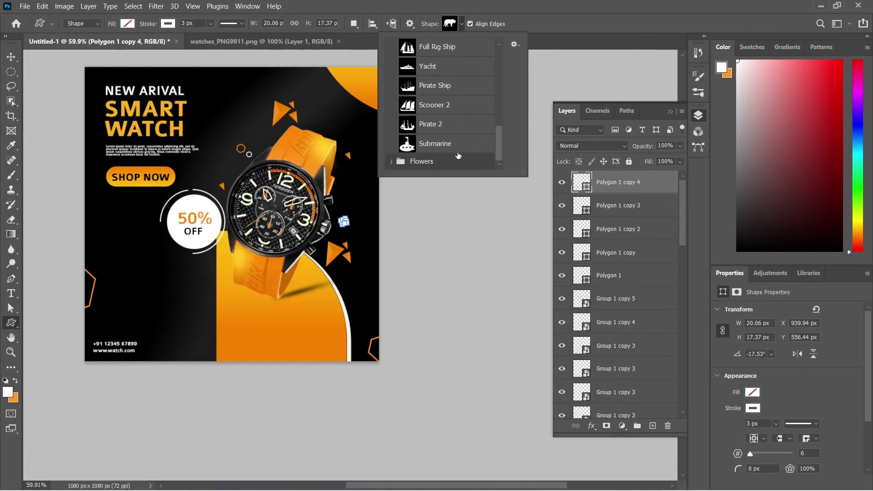
pyautogui.scroll(3, 457, 155)
pyautogui.scroll(-3, 458, 156)
pyautogui.click(390, 161)
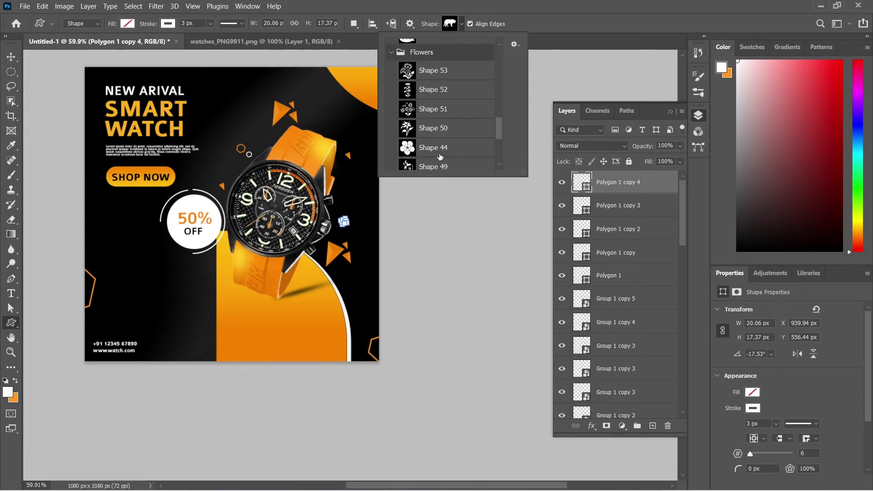
pyautogui.click(461, 24)
pyautogui.click(516, 44)
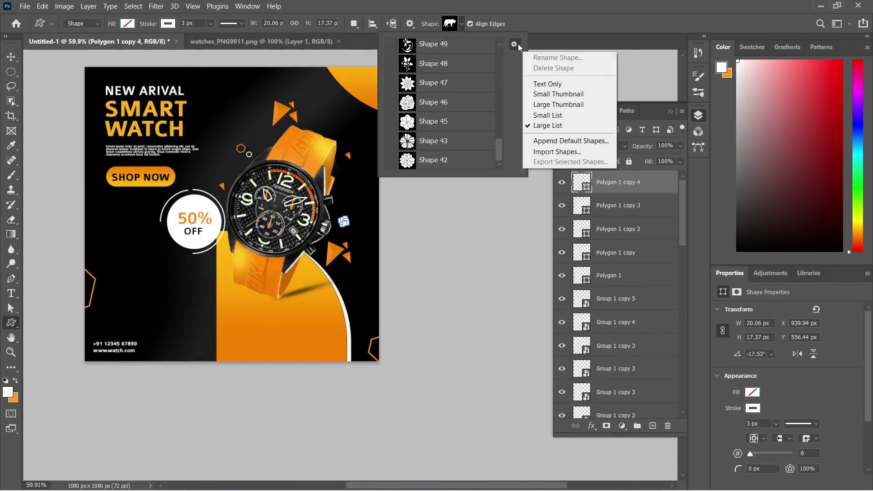
pyautogui.click(564, 83)
pyautogui.click(515, 44)
pyautogui.click(558, 94)
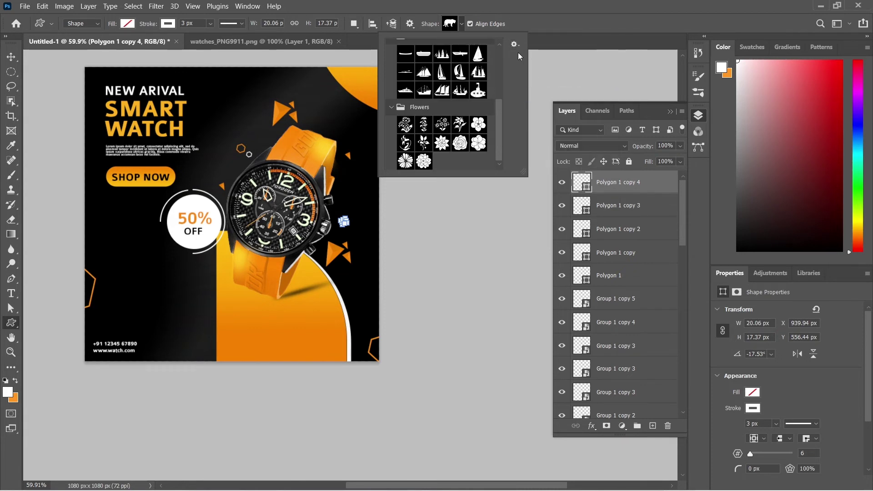
pyautogui.click(515, 45)
pyautogui.click(547, 125)
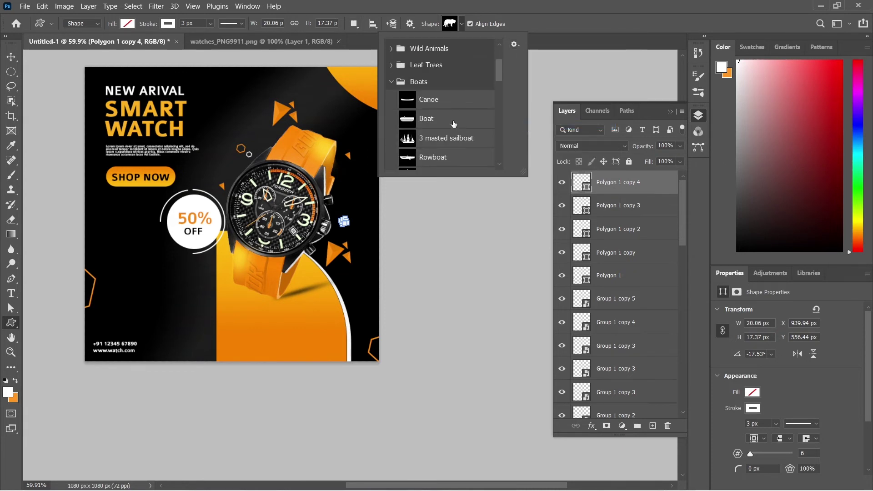
pyautogui.scroll(3, 453, 124)
pyautogui.click(514, 45)
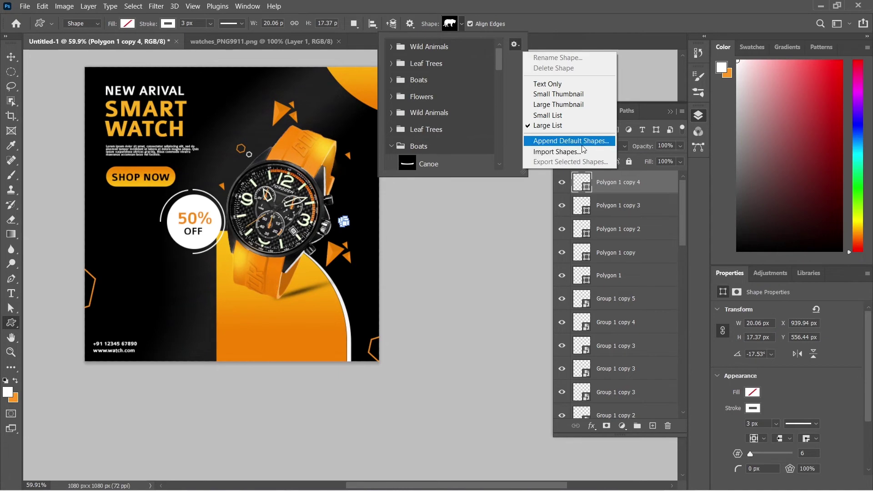
pyautogui.click(556, 151)
pyautogui.click(775, 286)
# Step: Draw a small white circle with no outline below the SHOP NOW button
pyautogui.press('v')
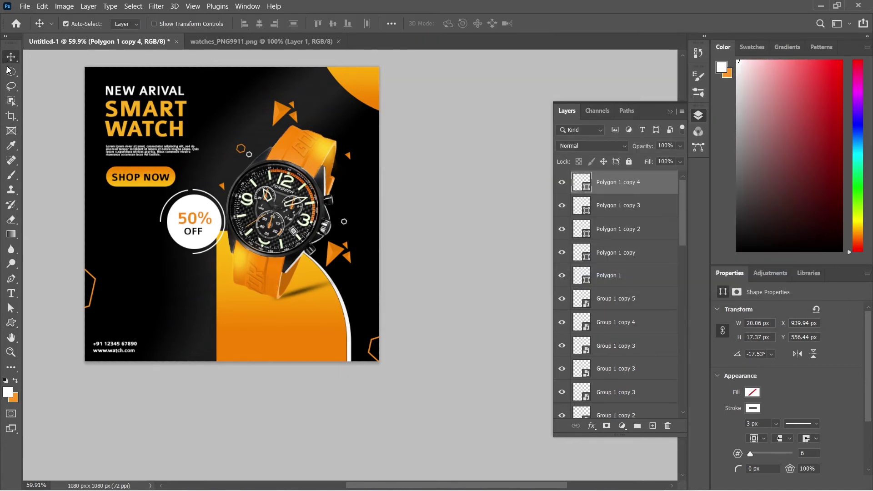
pyautogui.scroll(5, 162, 198)
pyautogui.scroll(3, 94, 220)
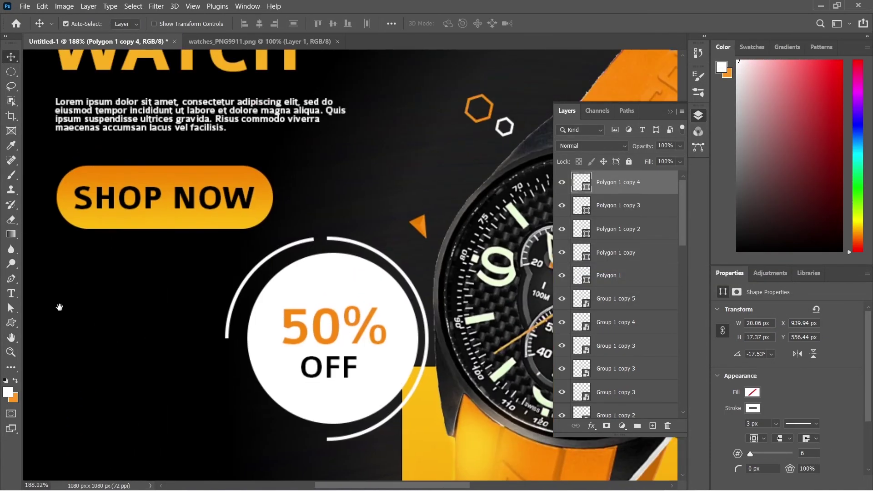
pyautogui.scroll(5, 72, 240)
pyautogui.moveTo(162, 233); pyautogui.dragTo(264, 219)
pyautogui.rightClick(11, 322)
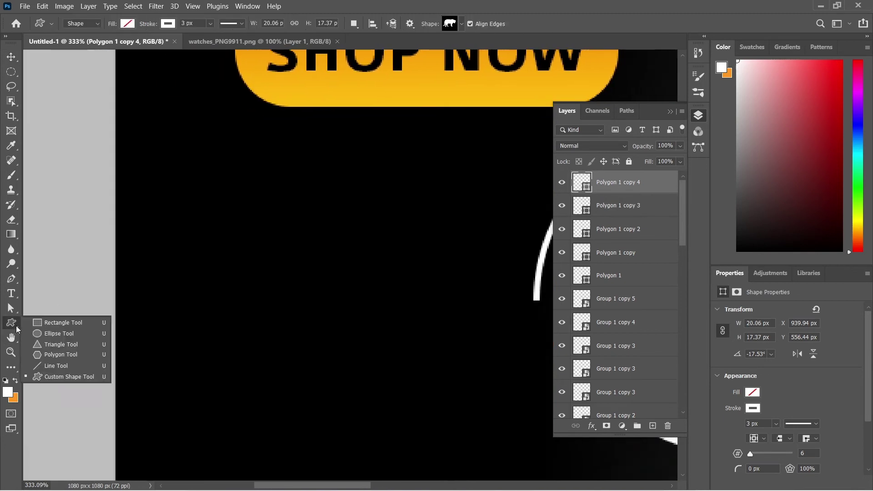
pyautogui.click(55, 336)
pyautogui.moveTo(159, 236)
pyautogui.mouseDown()
pyautogui.moveTo(183, 257)
pyautogui.moveTo(172, 248)
pyautogui.mouseUp()
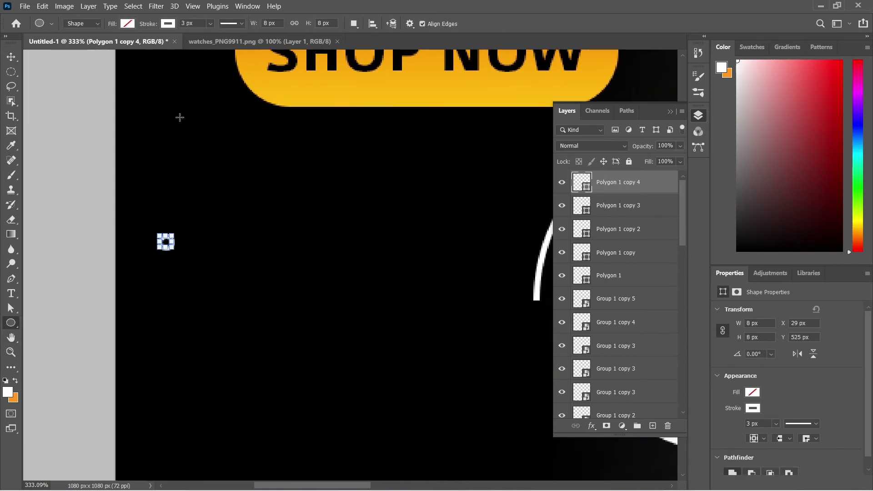
pyautogui.click(172, 27)
pyautogui.click(93, 43)
pyautogui.click(127, 23)
pyautogui.click(59, 80)
# Step: Copy the white dot to its right to form an evenly spaced row
pyautogui.press('v')
pyautogui.moveTo(166, 246); pyautogui.dragTo(256, 249)
pyautogui.keyDown('shift'); pyautogui.click(185, 241); pyautogui.keyUp('shift')
pyautogui.keyDown('shift'); pyautogui.click(165, 242); pyautogui.keyUp('shift')
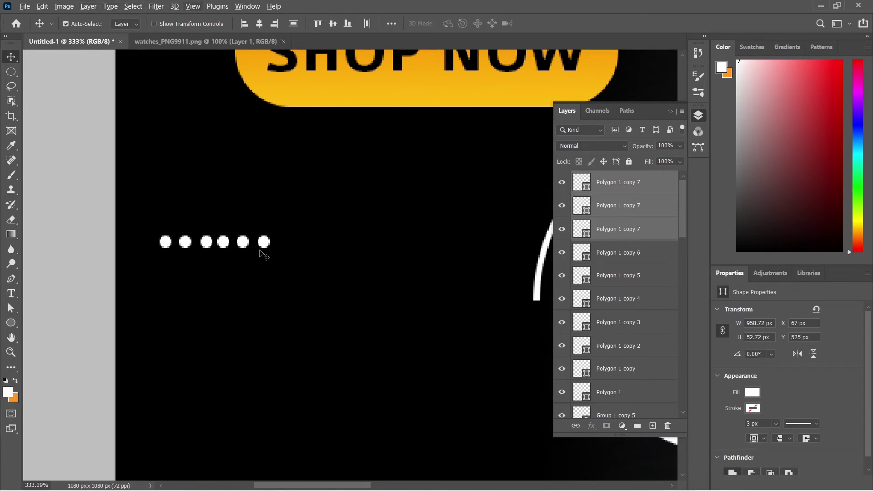
pyautogui.moveTo(260, 252); pyautogui.dragTo(261, 252)
pyautogui.press('Right')
pyautogui.press('Right')
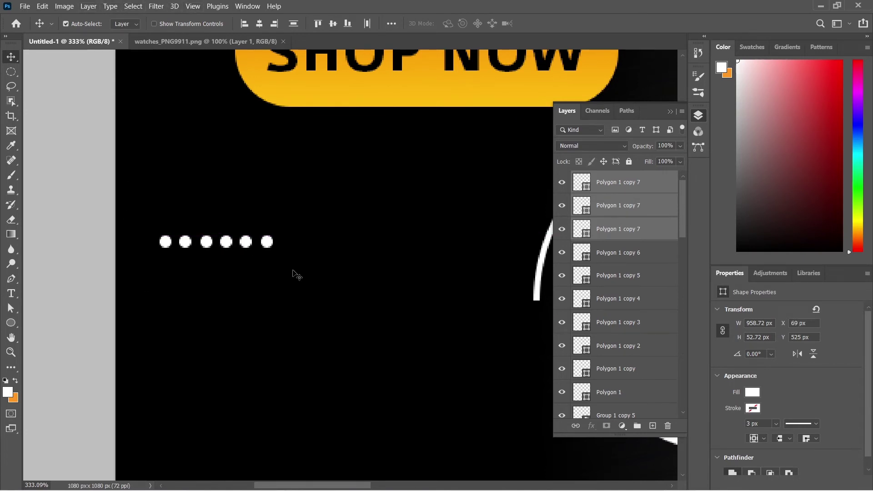
# Step: Hide two dot layers and convert the six dots into a smart object
pyautogui.moveTo(561, 270); pyautogui.dragTo(563, 257)
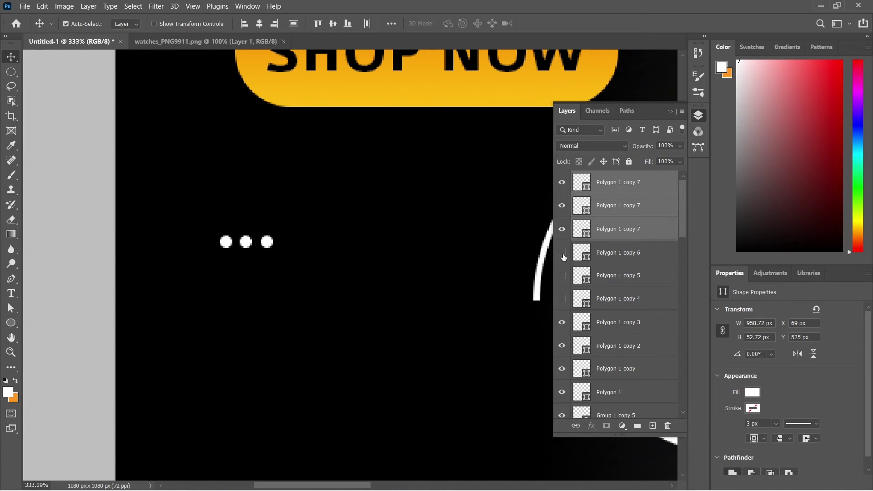
pyautogui.keyDown('shift'); pyautogui.click(629, 298); pyautogui.keyUp('shift')
pyautogui.rightClick(629, 298)
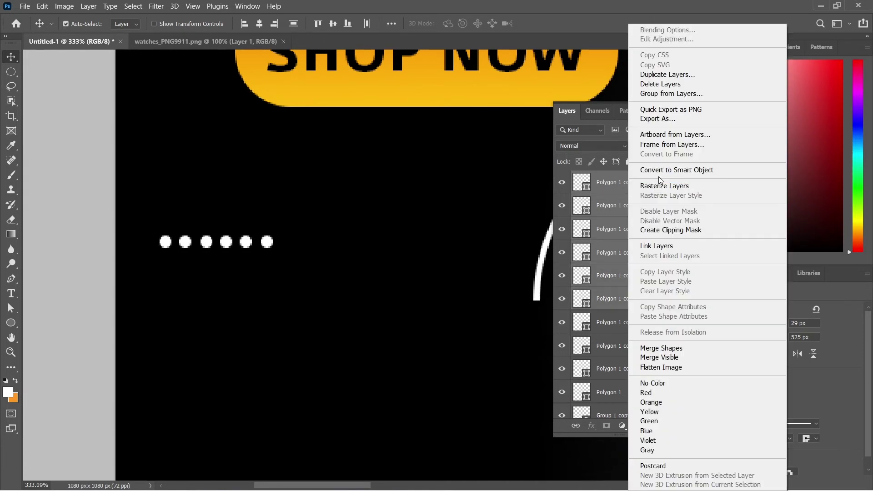
pyautogui.click(659, 180)
# Step: Duplicate the two dot rows downward to build a grid
pyautogui.moveTo(278, 248)
pyautogui.mouseDown()
pyautogui.moveTo(265, 269)
pyautogui.moveTo(273, 271)
pyautogui.mouseUp()
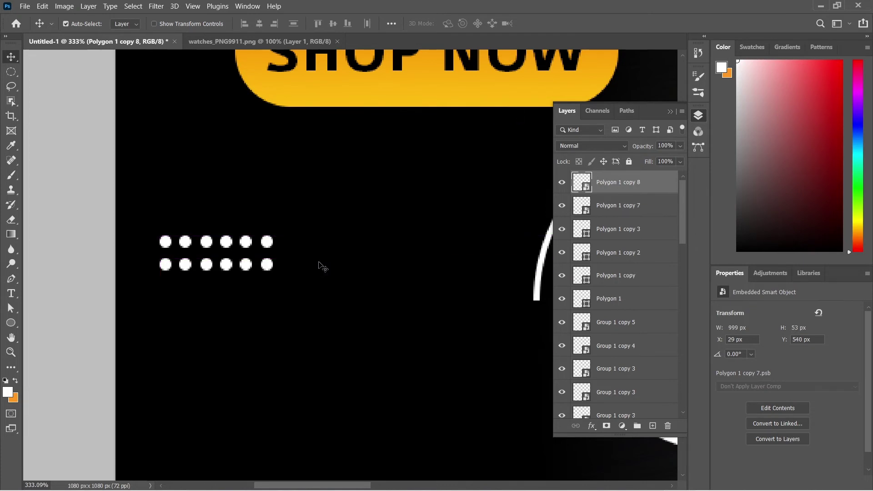
pyautogui.keyDown('shift'); pyautogui.click(252, 239); pyautogui.keyUp('shift')
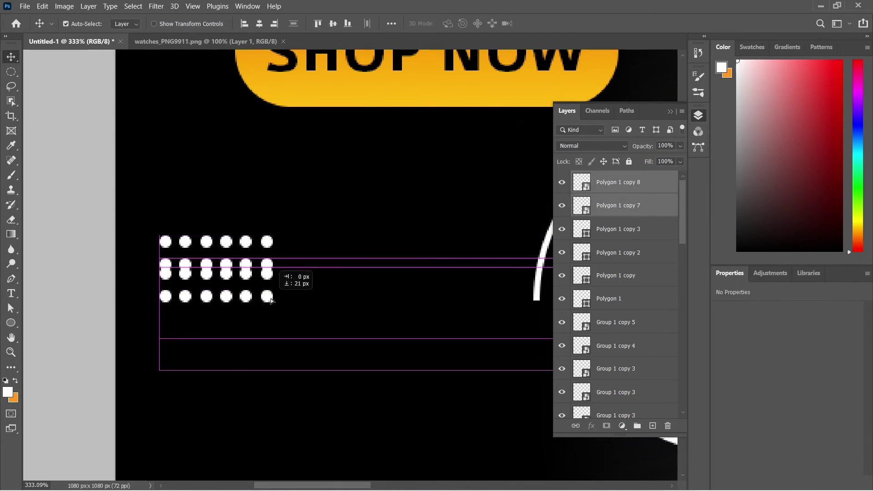
pyautogui.moveTo(270, 265)
pyautogui.mouseDown()
pyautogui.moveTo(267, 359)
pyautogui.moveTo(267, 352)
pyautogui.mouseUp()
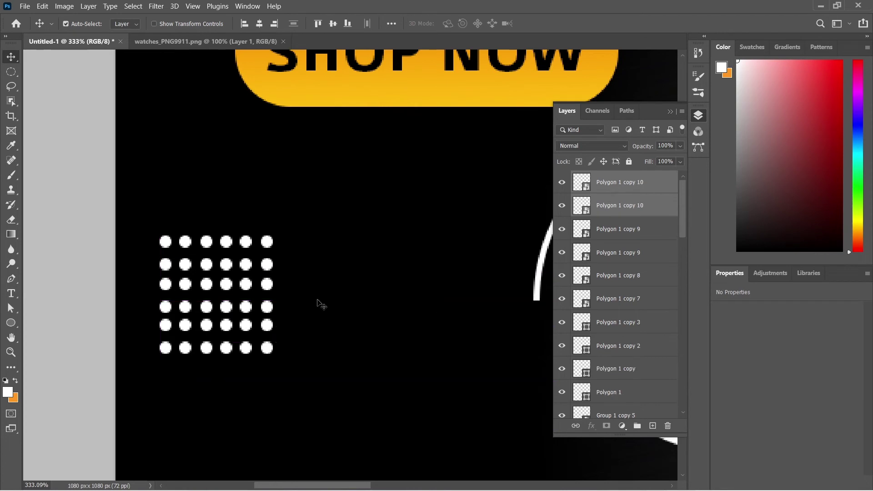
# Step: Merge the dot rows into one visible smart object left of the 50% OFF badge
pyautogui.keyDown('shift'); pyautogui.click(609, 259); pyautogui.keyUp('shift')
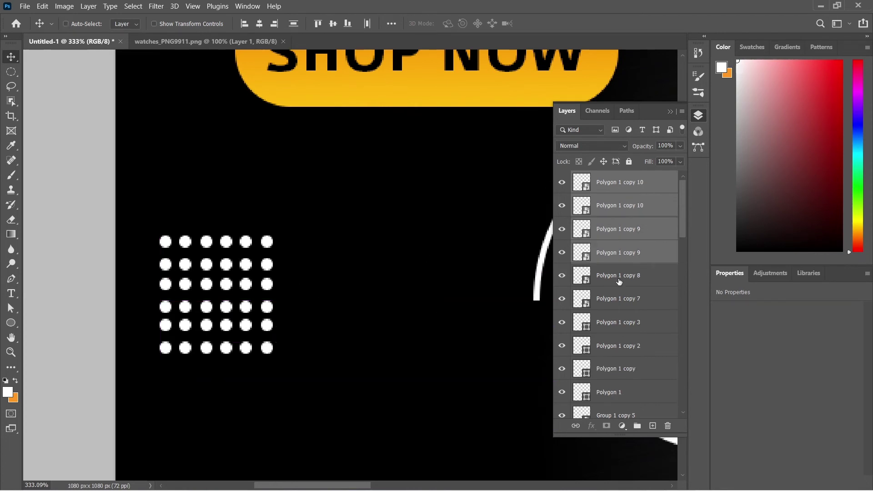
pyautogui.keyDown('shift'); pyautogui.click(609, 299); pyautogui.keyUp('shift')
pyautogui.rightClick(659, 276)
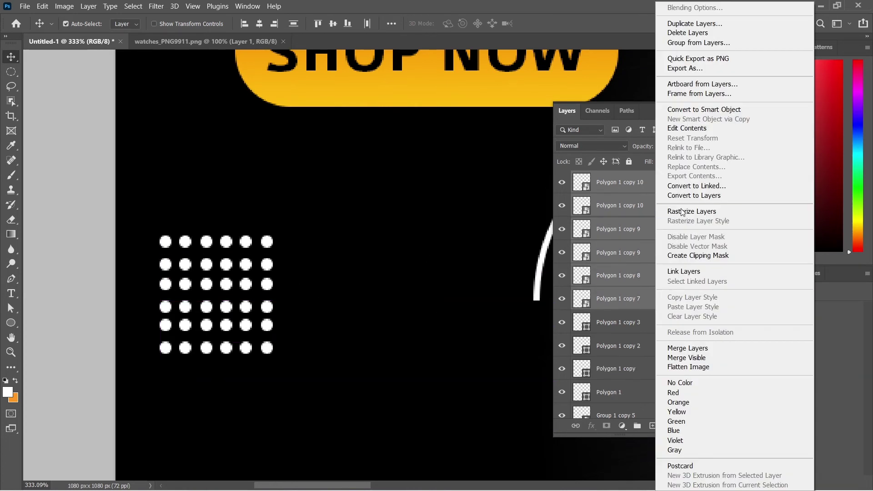
pyautogui.click(690, 120)
pyautogui.click(564, 183)
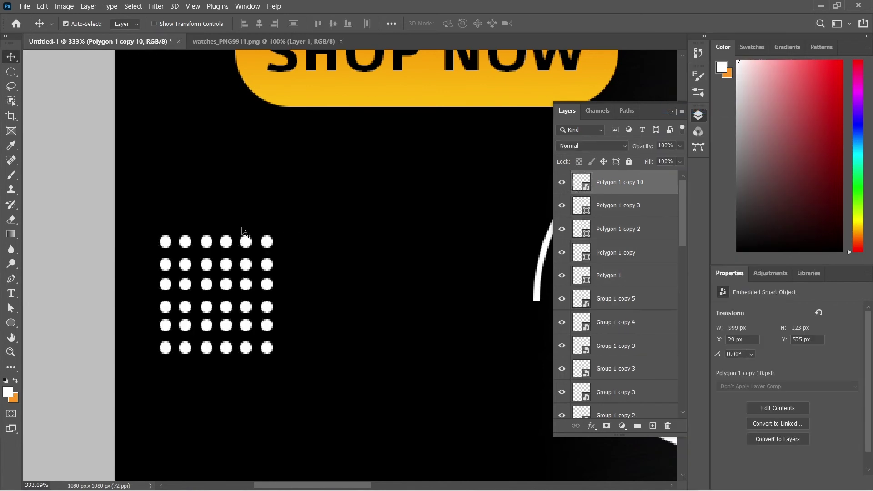
pyautogui.scroll(-5, 227, 245)
pyautogui.scroll(2, 227, 246)
pyautogui.moveTo(227, 245)
pyautogui.mouseDown()
pyautogui.moveTo(223, 229)
pyautogui.moveTo(237, 231)
pyautogui.mouseUp()
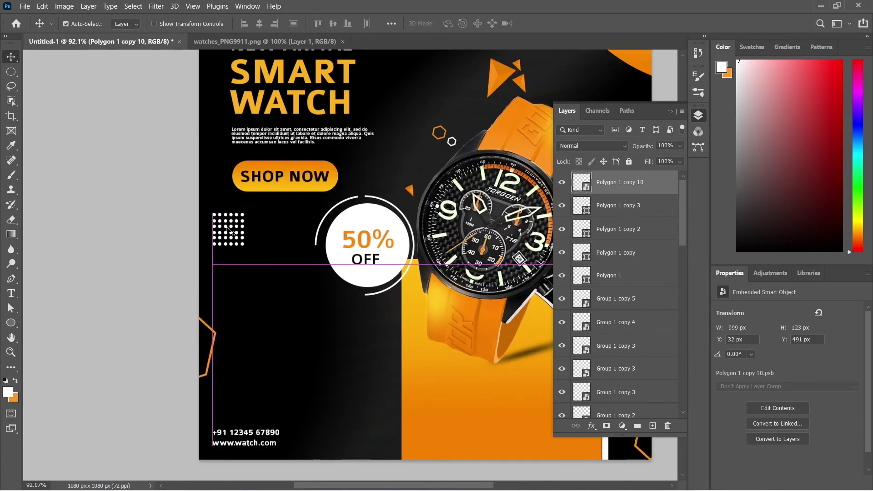
# Step: Move the dot grid copy to the poster's right edge beside the white arc
pyautogui.scroll(-1, 236, 231)
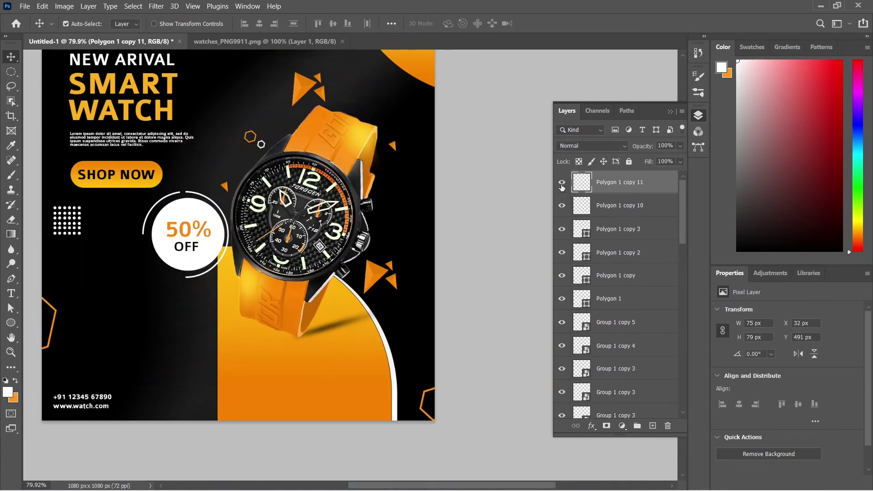
pyautogui.hotkey('ctrl', 't')
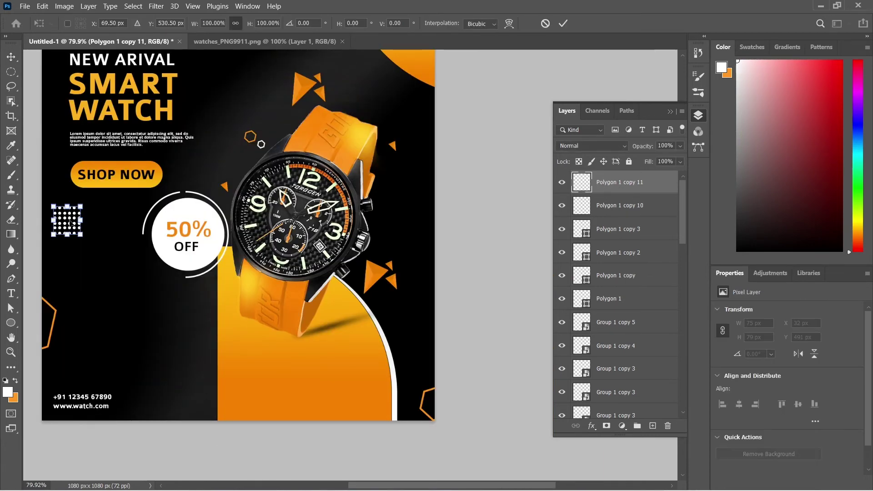
pyautogui.moveTo(72, 223); pyautogui.dragTo(429, 307)
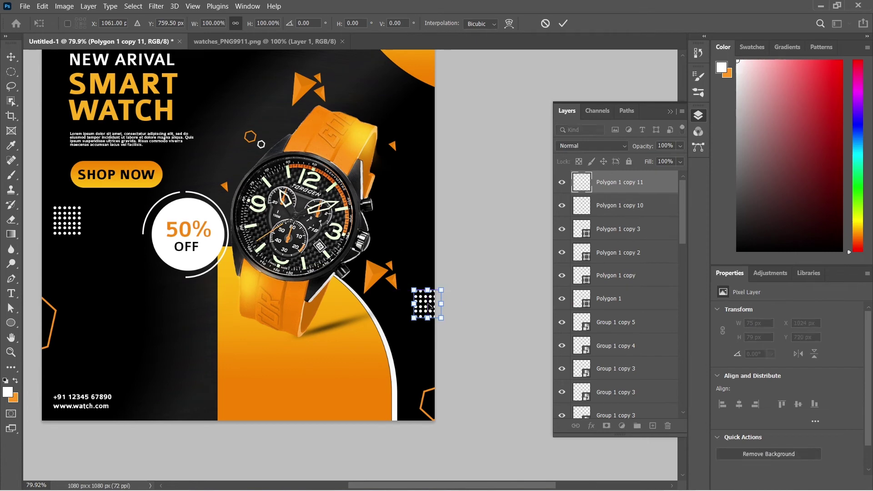
pyautogui.press('Return')
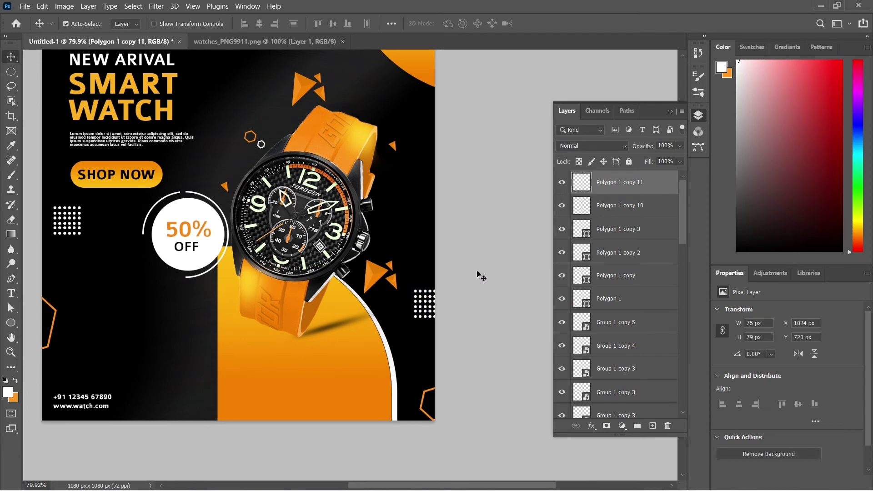
pyautogui.scroll(-3, 379, 260)
pyautogui.scroll(2, 315, 188)
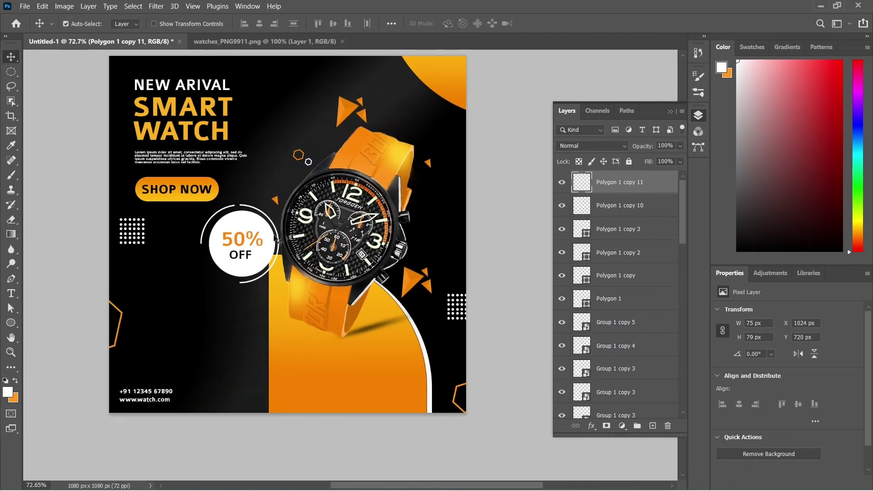
pyautogui.scroll(-1, 279, 251)
pyautogui.scroll(1, 286, 251)
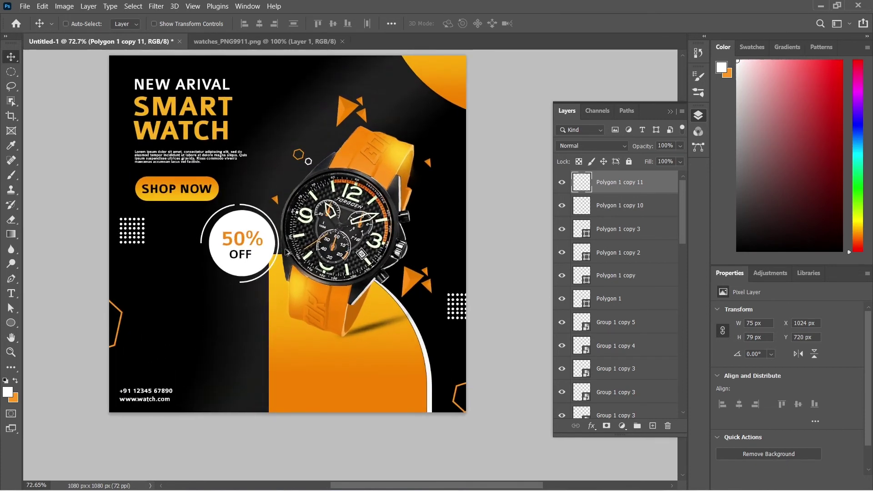
# Step: Hide and delete Layer 4, the white wavy lines
pyautogui.press('ctrl')
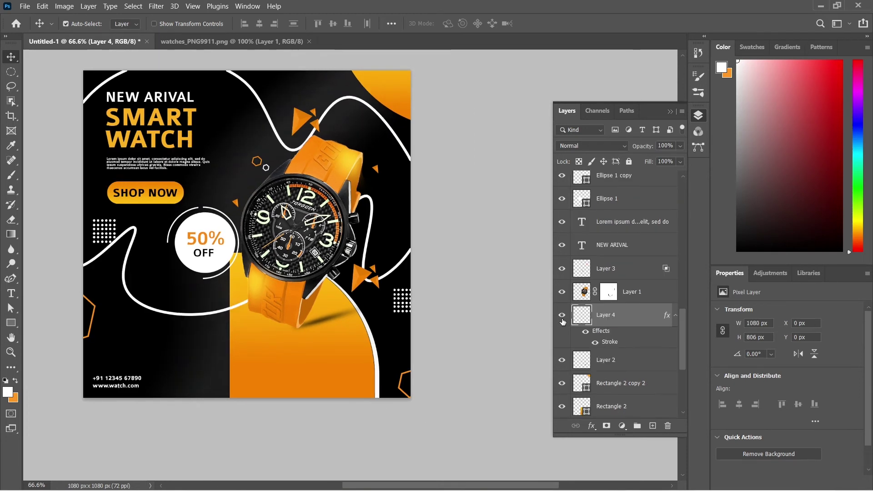
pyautogui.click(562, 315)
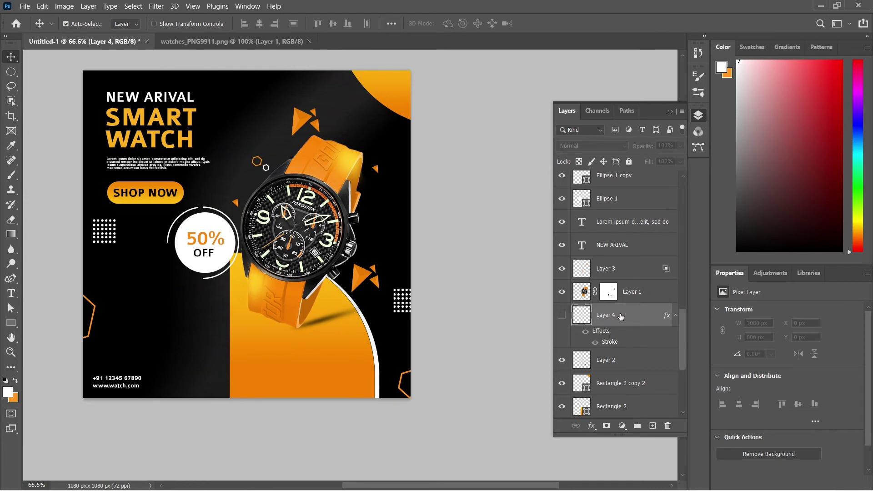
pyautogui.press('Delete')
# Step: Draw a wide, short rectangle across the lower left of the poster
pyautogui.click(10, 323)
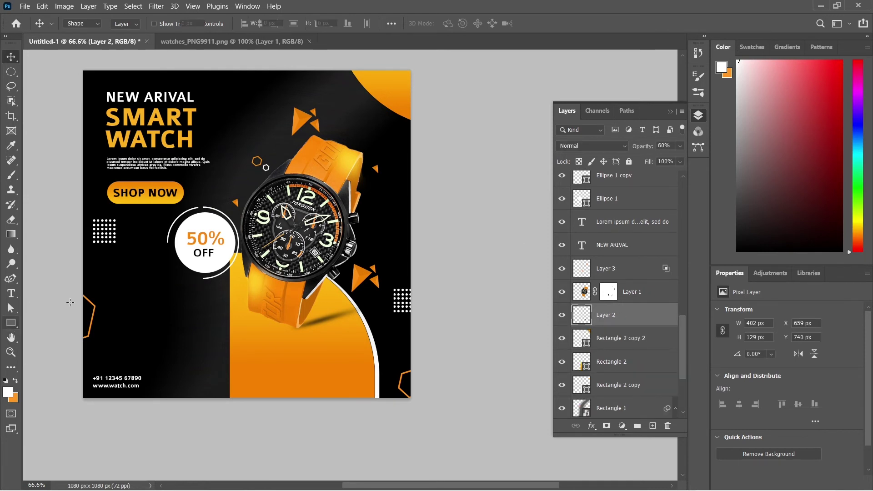
pyautogui.moveTo(58, 276)
pyautogui.mouseDown()
pyautogui.moveTo(174, 429)
pyautogui.moveTo(144, 434)
pyautogui.mouseUp()
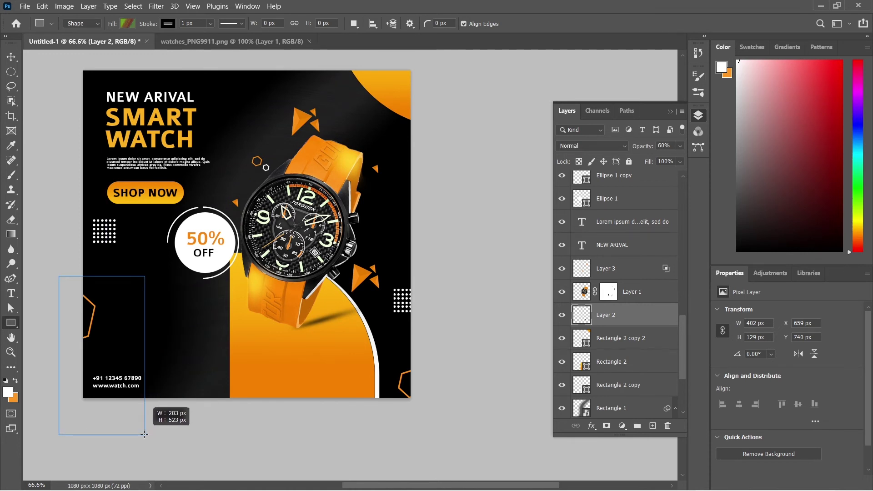
pyautogui.moveTo(144, 434); pyautogui.dragTo(212, 436)
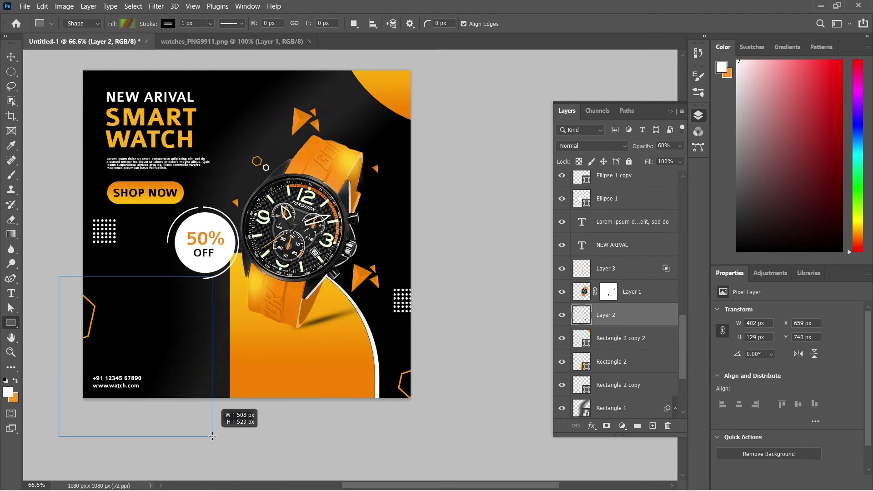
pyautogui.moveTo(213, 436)
pyautogui.mouseDown()
pyautogui.moveTo(218, 359)
pyautogui.moveTo(327, 341)
pyautogui.mouseUp()
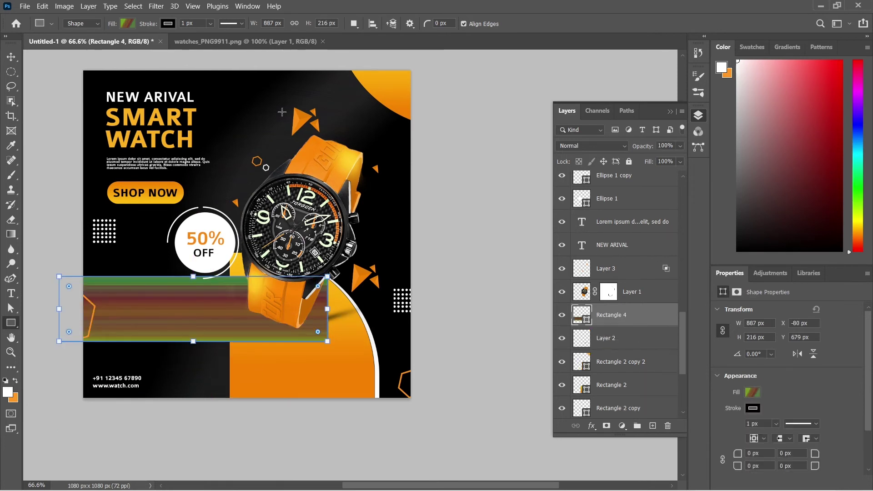
# Step: Remove the rectangle's outline and fill it with the orange-yellow gradient
pyautogui.click(169, 24)
pyautogui.click(102, 45)
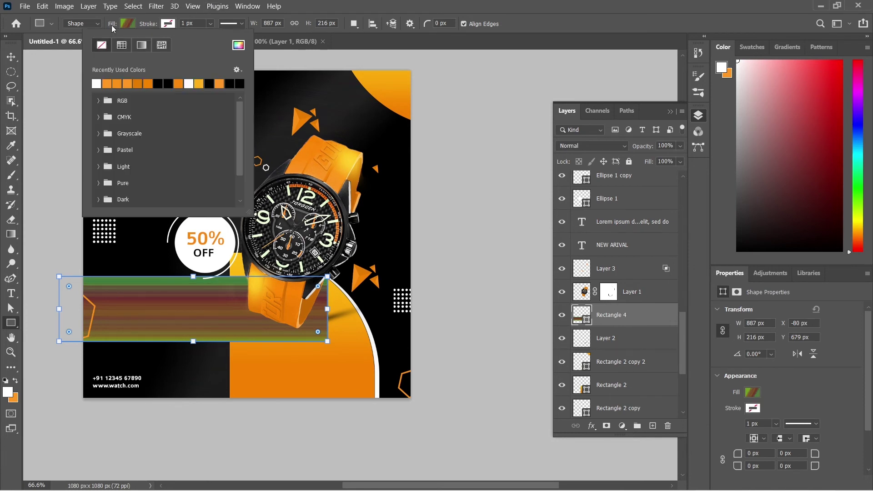
pyautogui.click(127, 23)
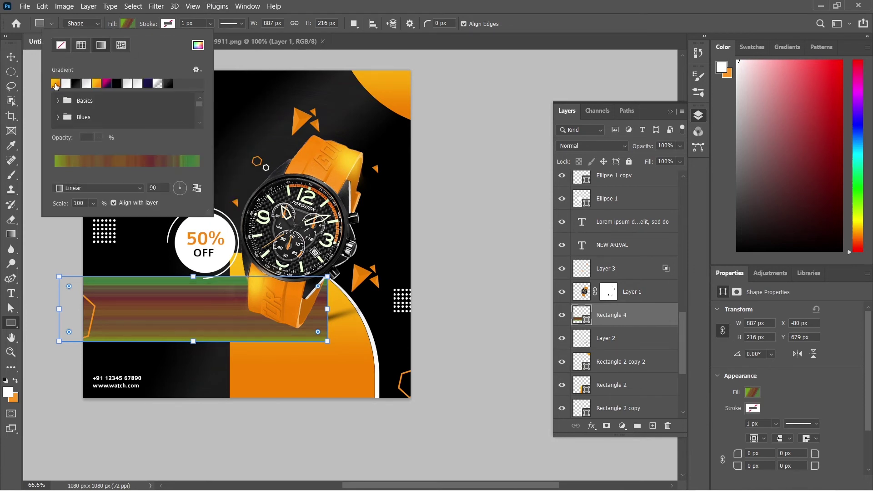
pyautogui.click(55, 84)
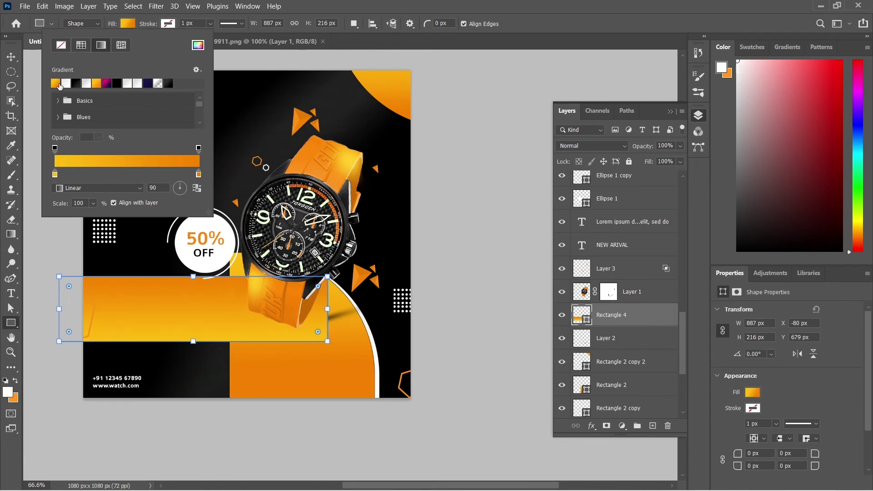
pyautogui.click(167, 26)
pyautogui.click(591, 146)
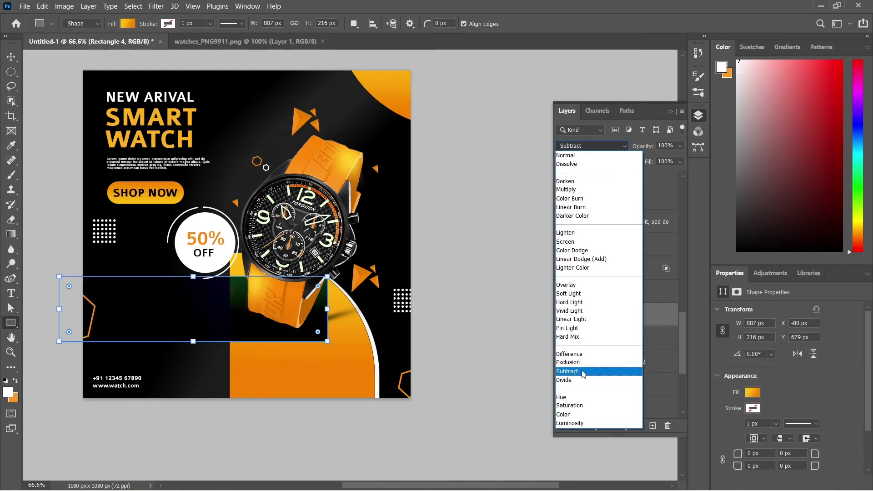
# Step: Set the bar to Saturation blend and tilt it −19.08° across the watch strap
pyautogui.click(586, 406)
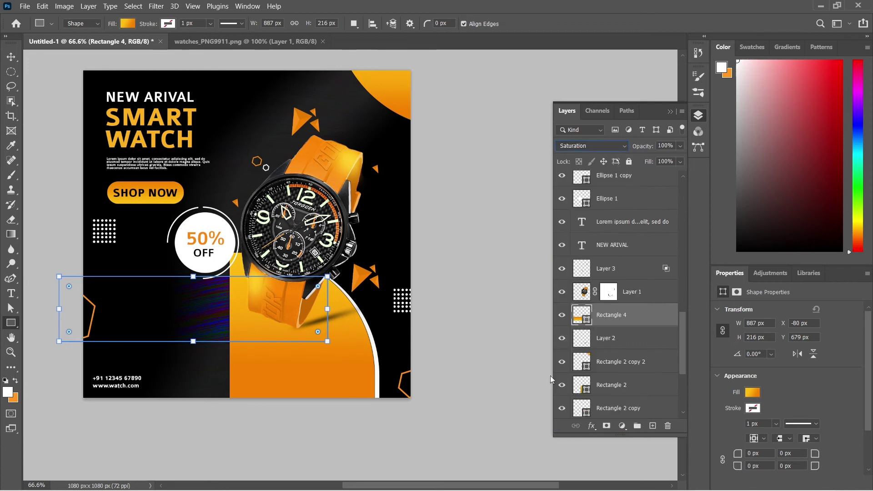
pyautogui.press('v')
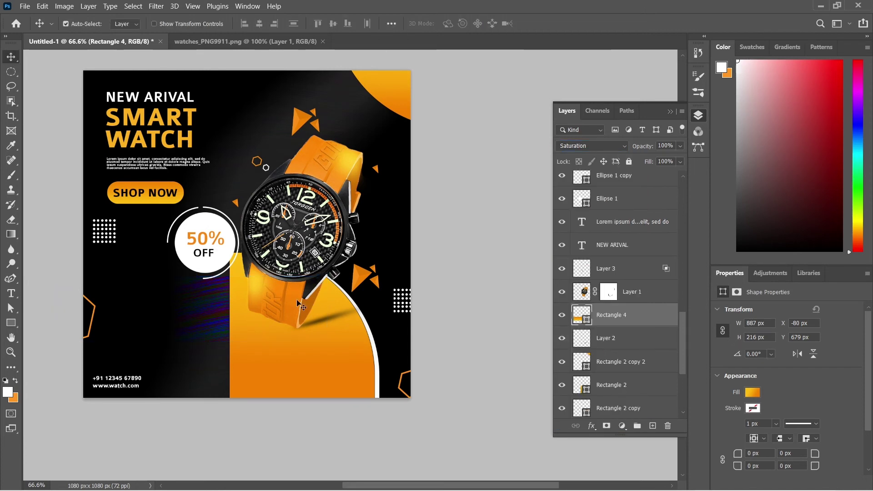
pyautogui.hotkey('ctrl', 't')
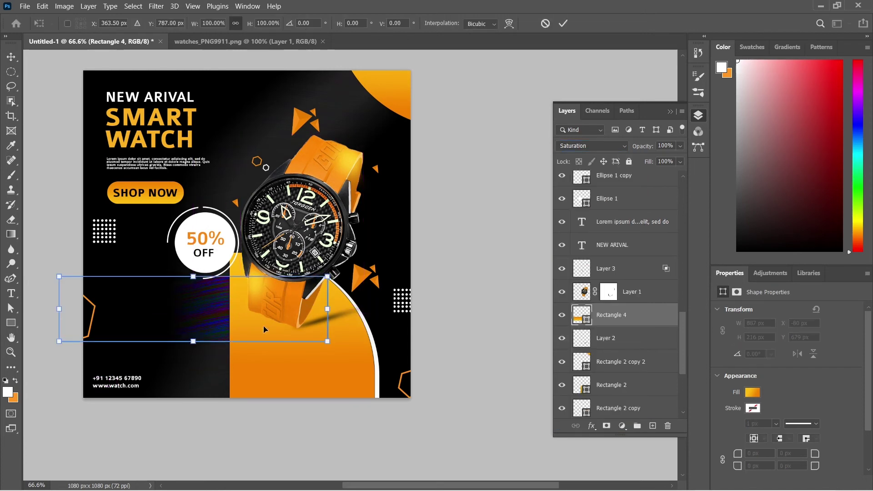
pyautogui.moveTo(263, 325); pyautogui.dragTo(252, 378)
pyautogui.moveTo(335, 381); pyautogui.dragTo(332, 331)
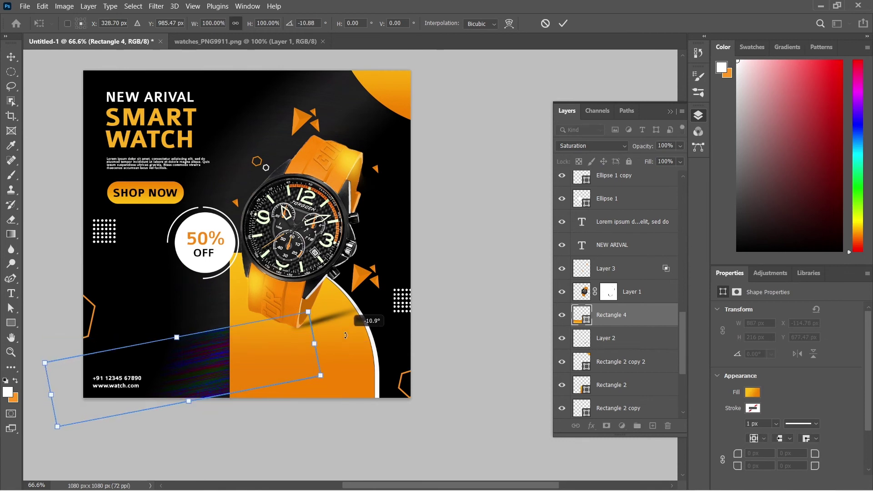
pyautogui.moveTo(279, 337); pyautogui.dragTo(274, 301)
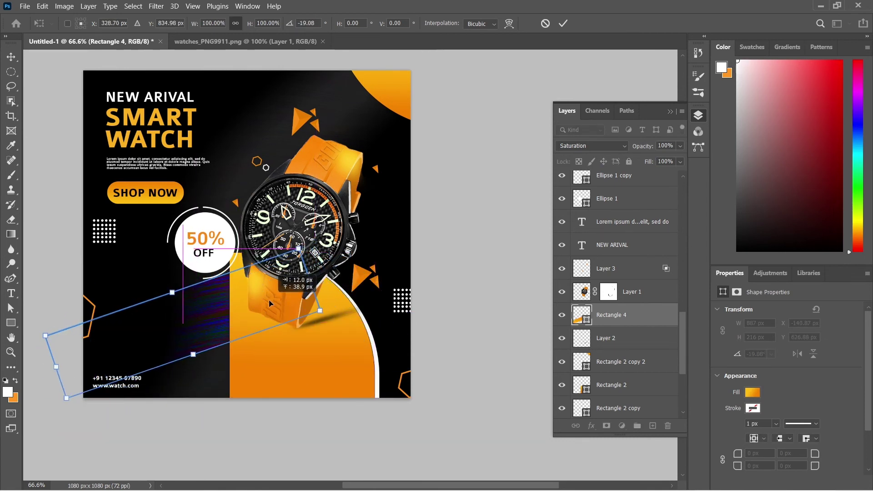
pyautogui.moveTo(275, 301)
pyautogui.mouseDown()
pyautogui.moveTo(331, 168)
pyautogui.moveTo(393, 279)
pyautogui.moveTo(336, 324)
pyautogui.moveTo(339, 275)
pyautogui.mouseUp()
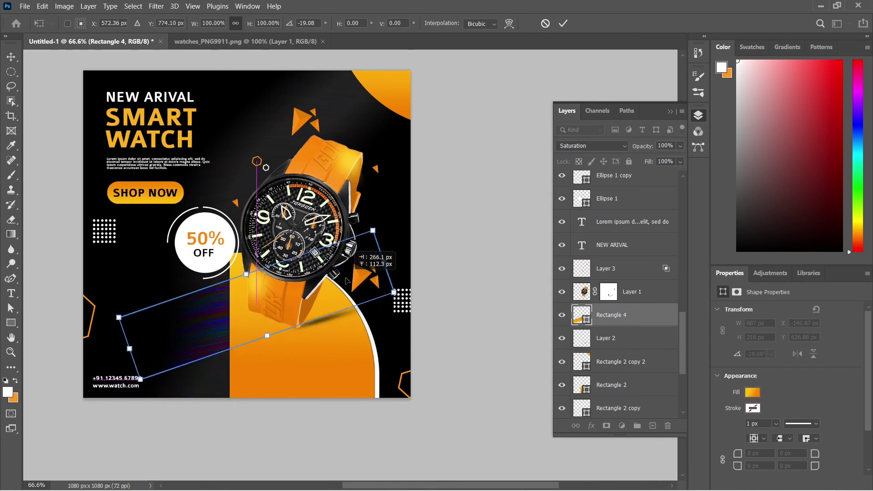
pyautogui.press('Return')
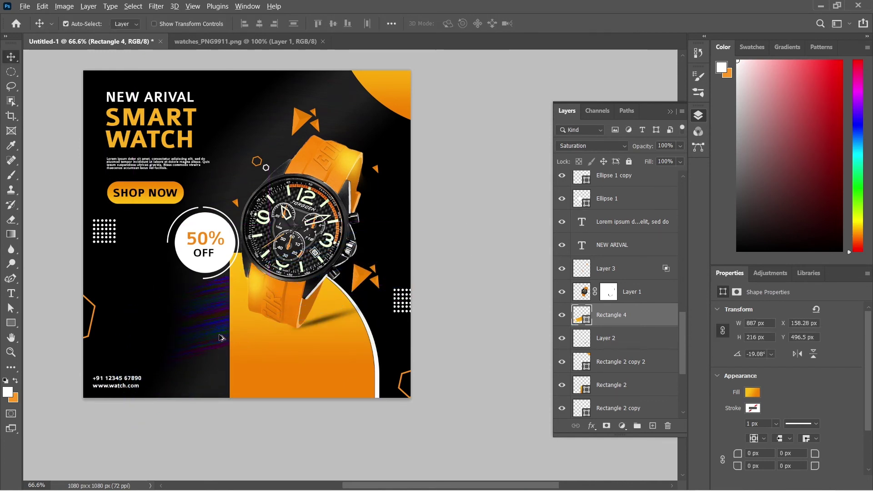
# Step: Move the Rectangle 4 band lower and to the left, discarding a stray copy
pyautogui.moveTo(220, 337); pyautogui.dragTo(199, 370)
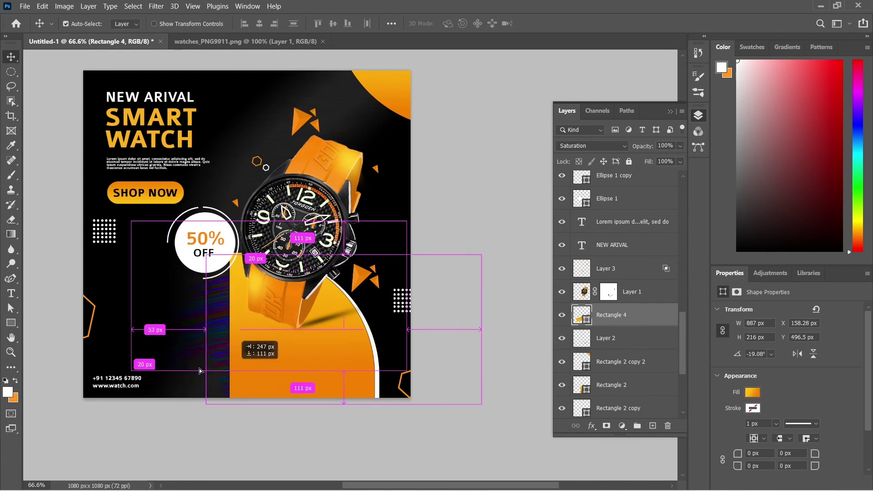
pyautogui.moveTo(199, 371); pyautogui.dragTo(175, 405)
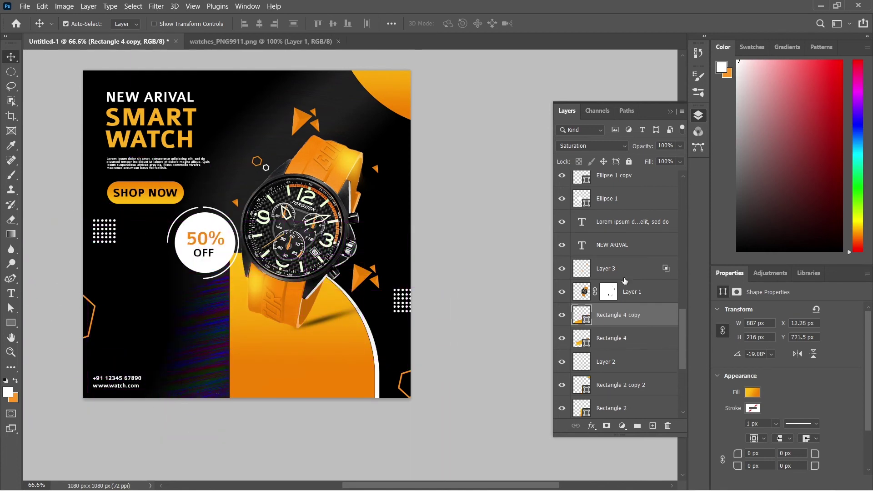
pyautogui.hotkey('ctrl', 'z')
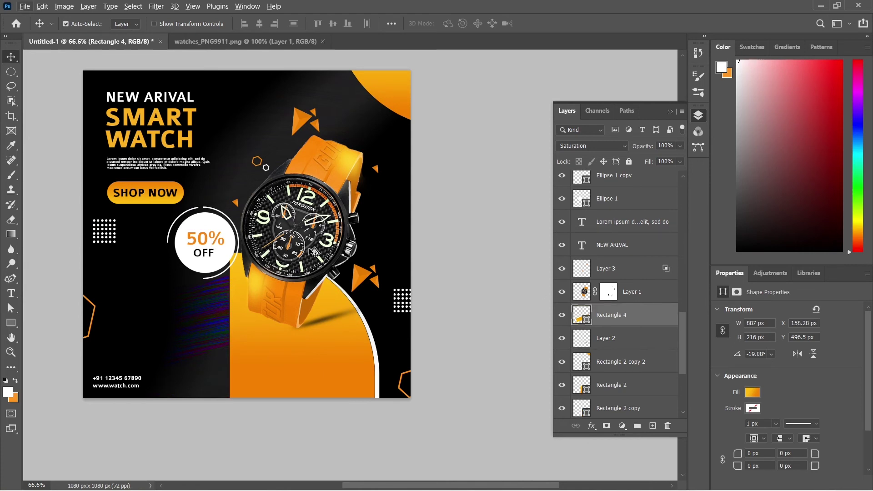
pyautogui.moveTo(306, 227); pyautogui.dragTo(329, 255)
pyautogui.moveTo(247, 364); pyautogui.dragTo(193, 397)
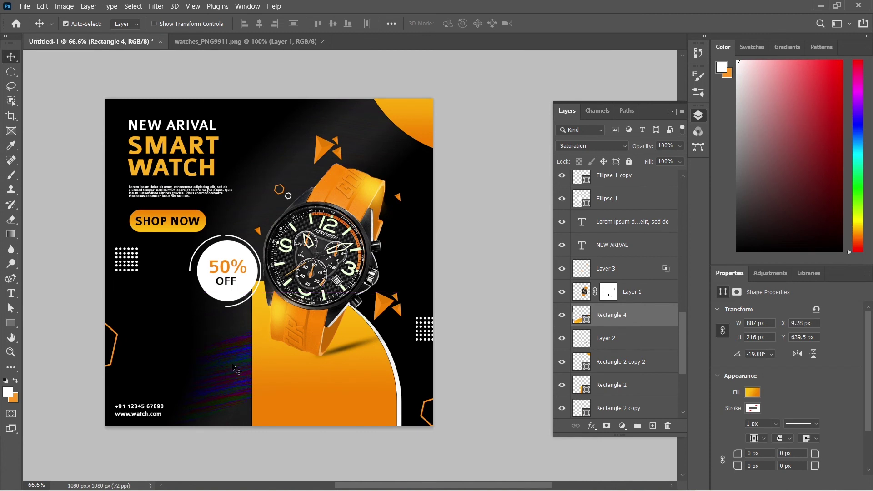
pyautogui.moveTo(235, 344); pyautogui.dragTo(233, 335)
# Step: Duplicate Layer 1, flip the copy beneath the watch, and set its opacity to about 42%
pyautogui.click(344, 251)
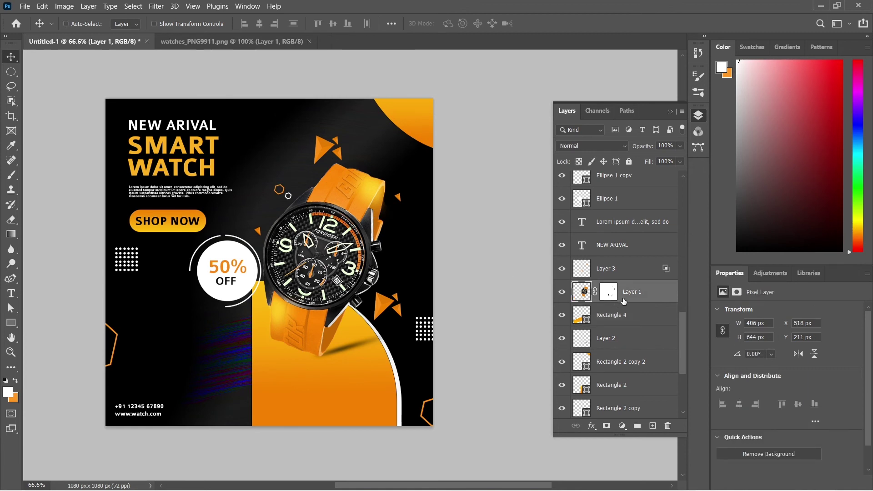
pyautogui.hotkey('ctrl', 'j')
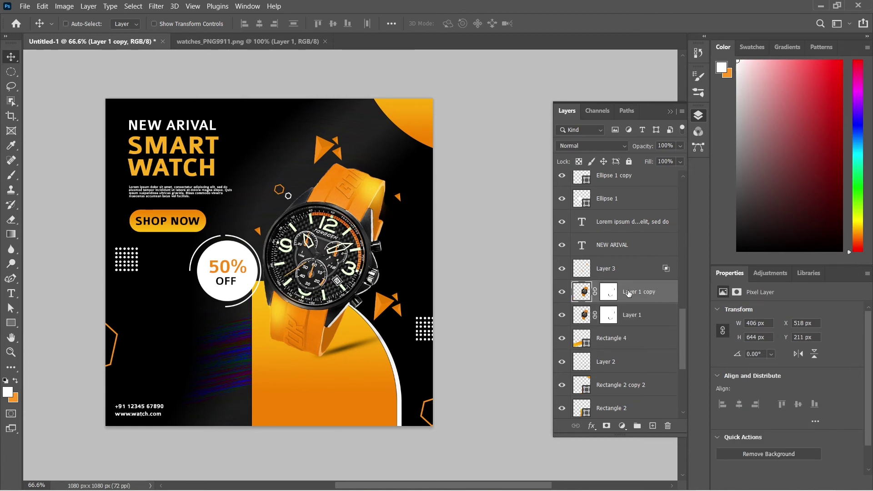
pyautogui.hotkey('ctrl', 't')
pyautogui.moveTo(327, 163); pyautogui.dragTo(342, 468)
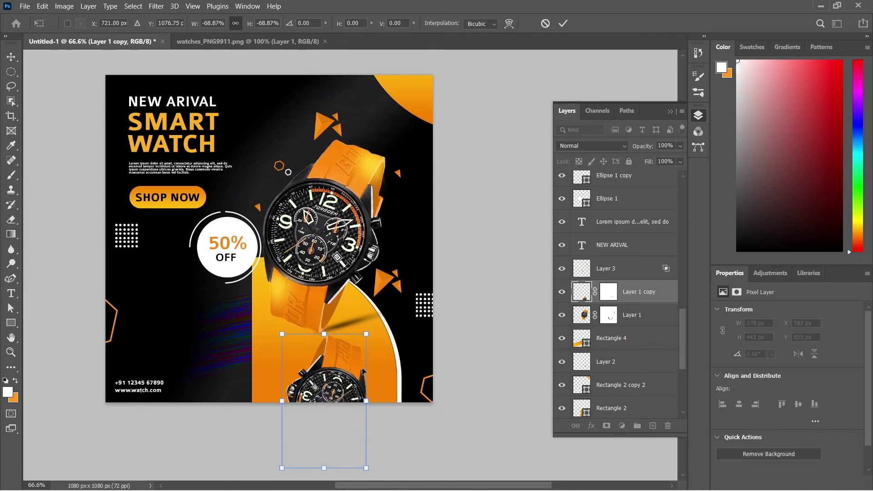
pyautogui.hotkey('ctrl', 'z')
pyautogui.scroll(-3, 348, 84)
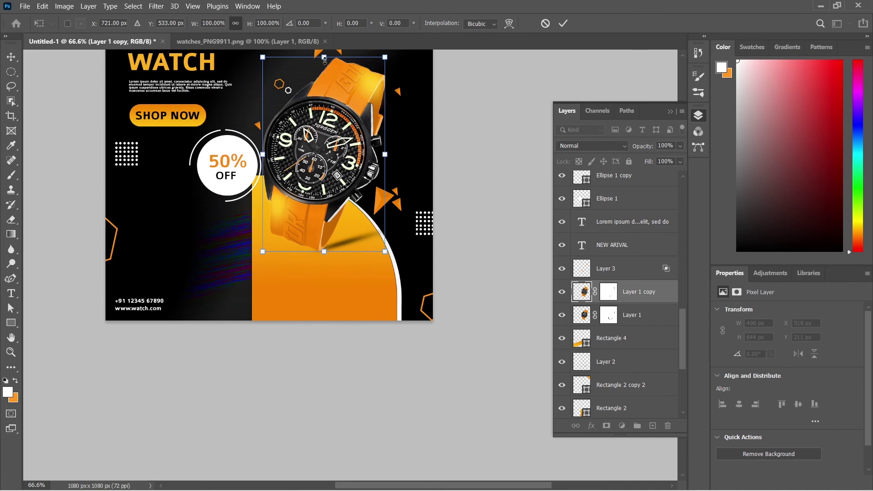
pyautogui.moveTo(324, 59); pyautogui.dragTo(313, 454)
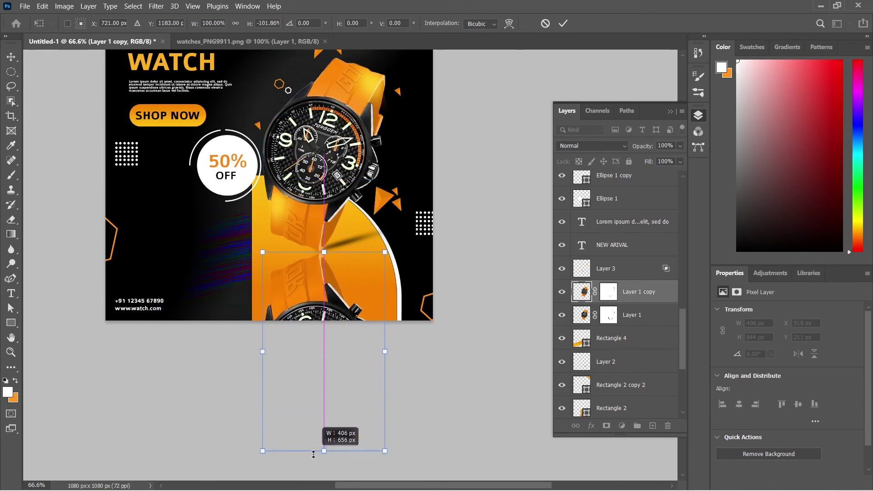
pyautogui.press('Return')
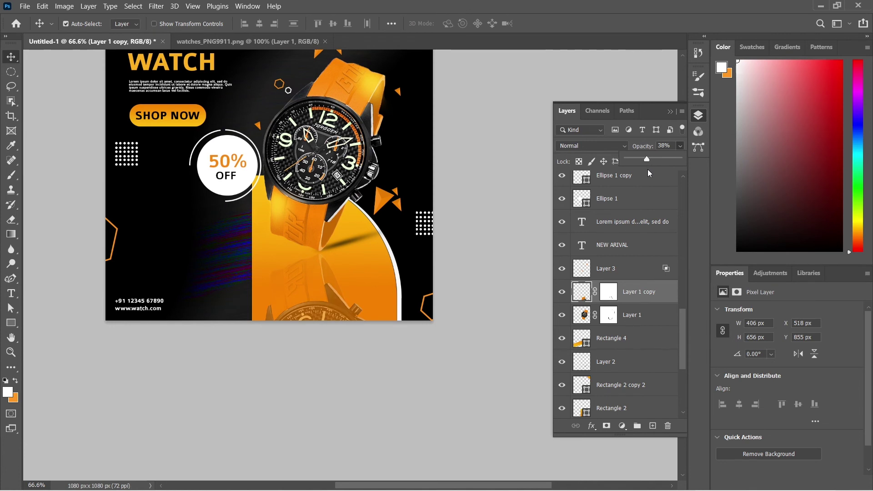
pyautogui.moveTo(648, 172); pyautogui.dragTo(648, 173)
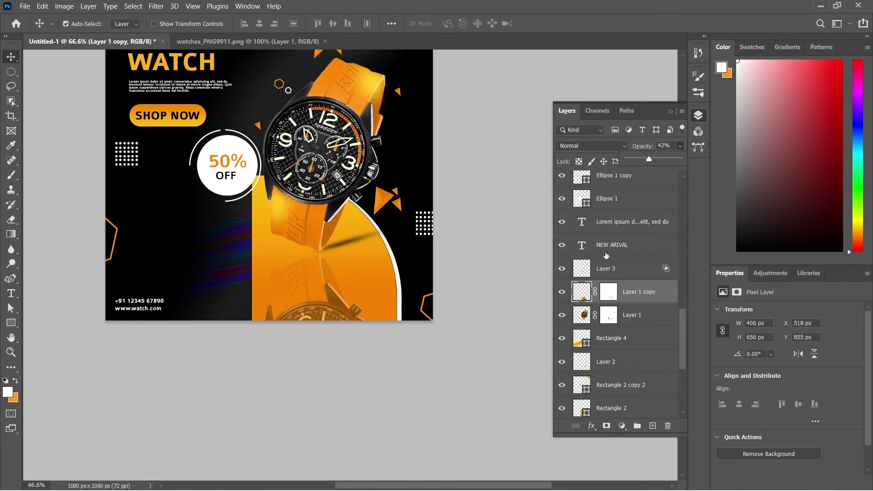
# Step: Paint black with a 300 px brush on the reflection's mask to fade its bottom, then set opacity 30%
pyautogui.click(608, 291)
pyautogui.click(11, 175)
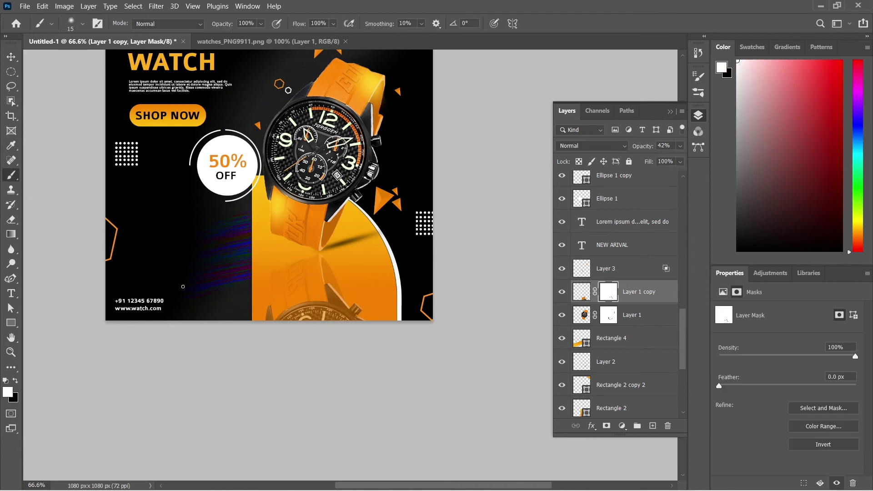
pyautogui.press(']')
pyautogui.press(']')
pyautogui.press(']')
pyautogui.press('z')
pyautogui.press('b')
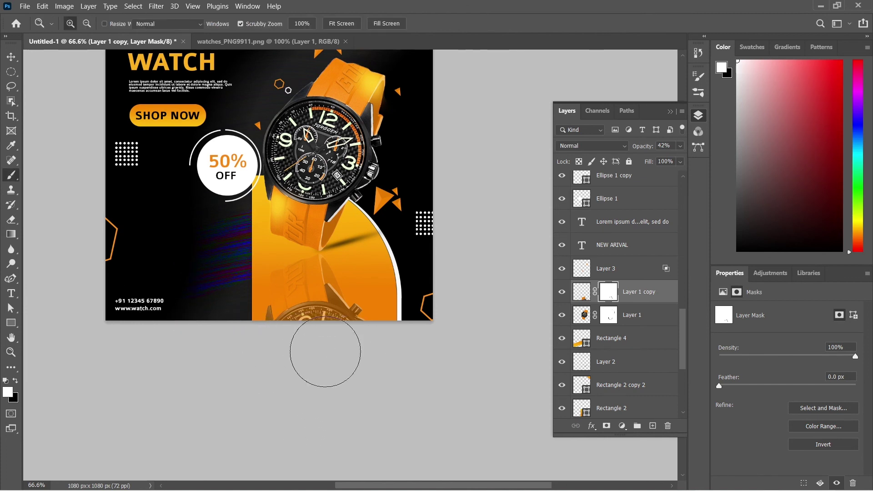
pyautogui.press('x')
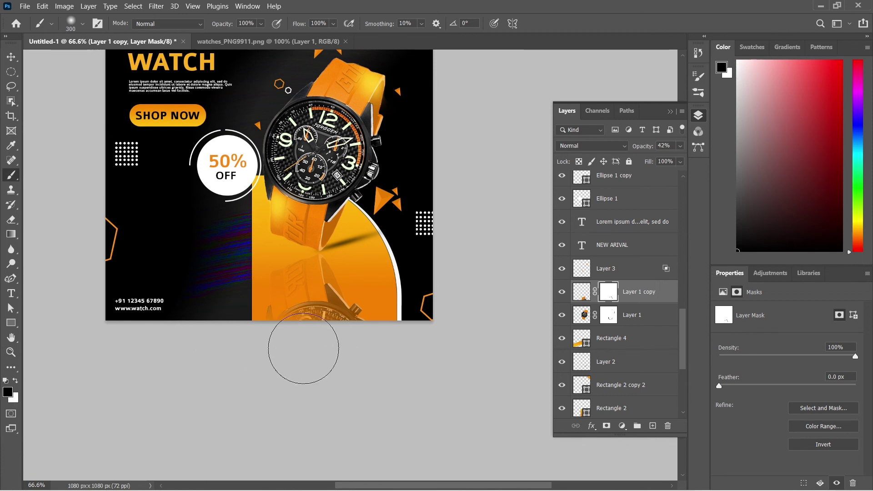
pyautogui.moveTo(301, 350); pyautogui.dragTo(423, 357)
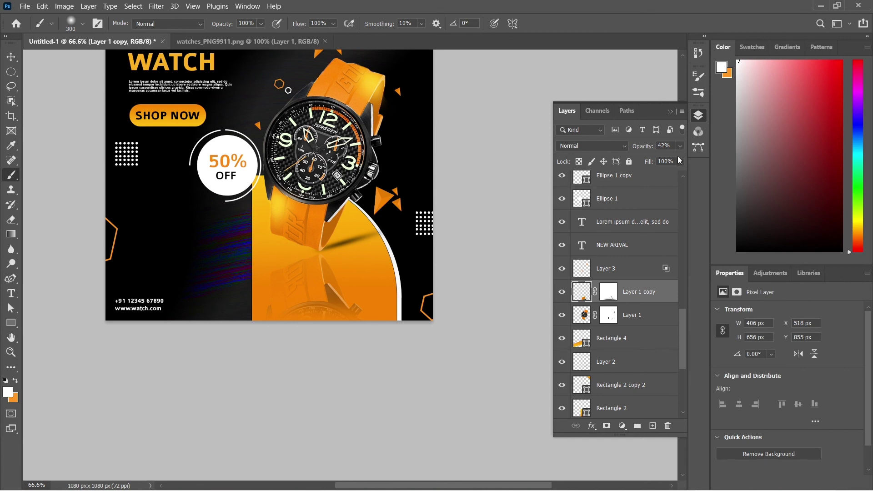
pyautogui.moveTo(675, 149); pyautogui.dragTo(536, 156)
pyautogui.click(11, 57)
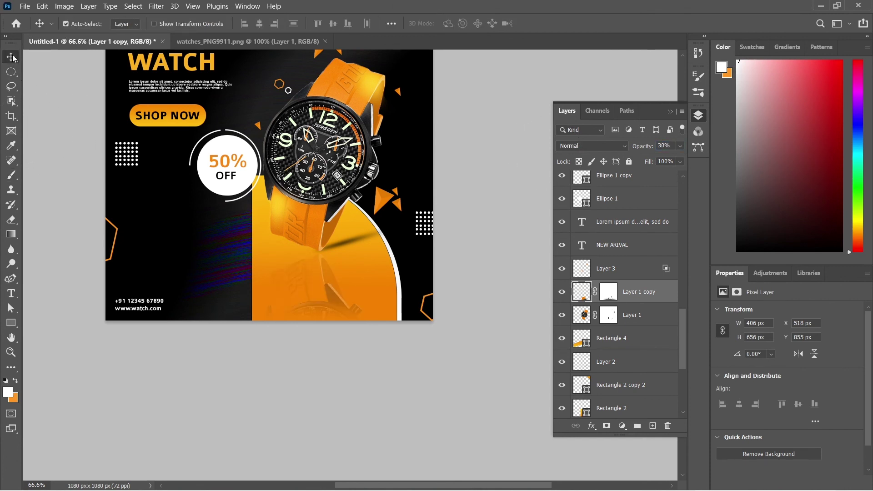
pyautogui.hotkey('ctrl', '0')
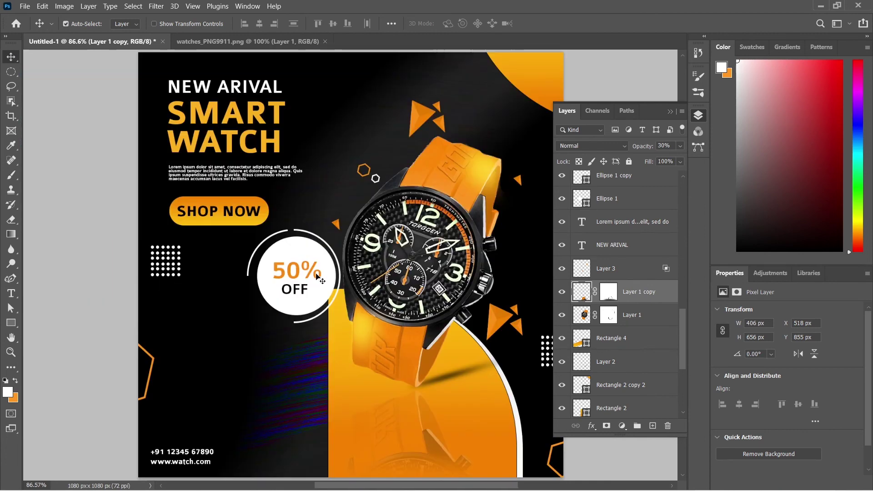
# Step: Duplicate the orange and white hexagon pair to the lower left, below the 50% OFF badge
pyautogui.scroll(-2, 381, 223)
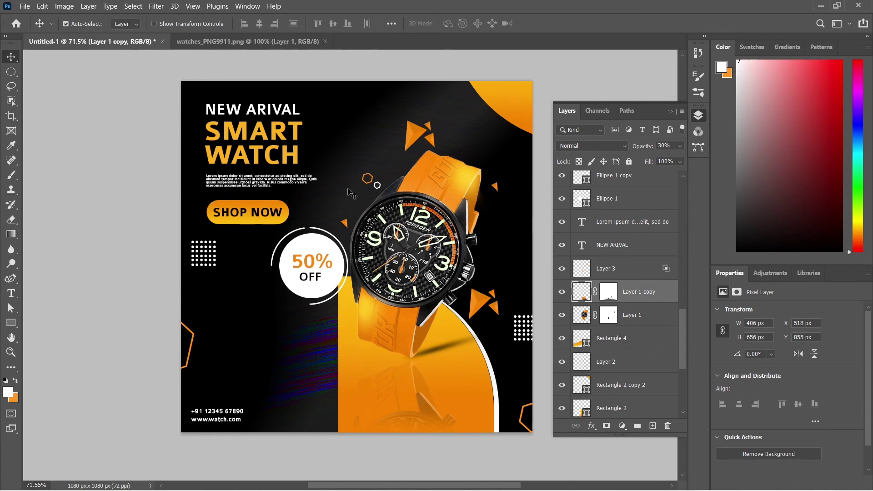
pyautogui.scroll(7, 375, 183)
pyautogui.click(383, 191)
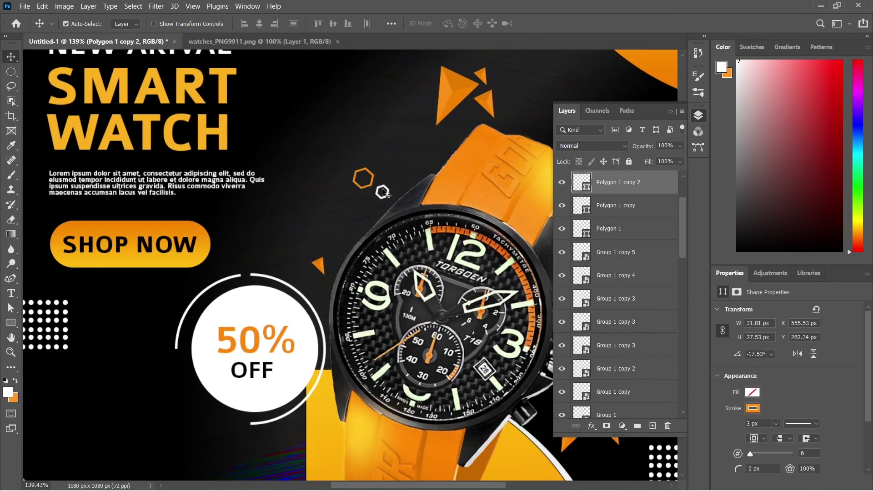
pyautogui.keyDown('shift'); pyautogui.click(362, 179); pyautogui.keyUp('shift')
pyautogui.moveTo(363, 179)
pyautogui.mouseDown()
pyautogui.moveTo(155, 434)
pyautogui.moveTo(180, 300)
pyautogui.mouseUp()
pyautogui.scroll(-7, 155, 434)
pyautogui.scroll(-2, 155, 434)
# Step: Scale the hexagon copies down to about 76% and deselect them
pyautogui.hotkey('ctrl', 't')
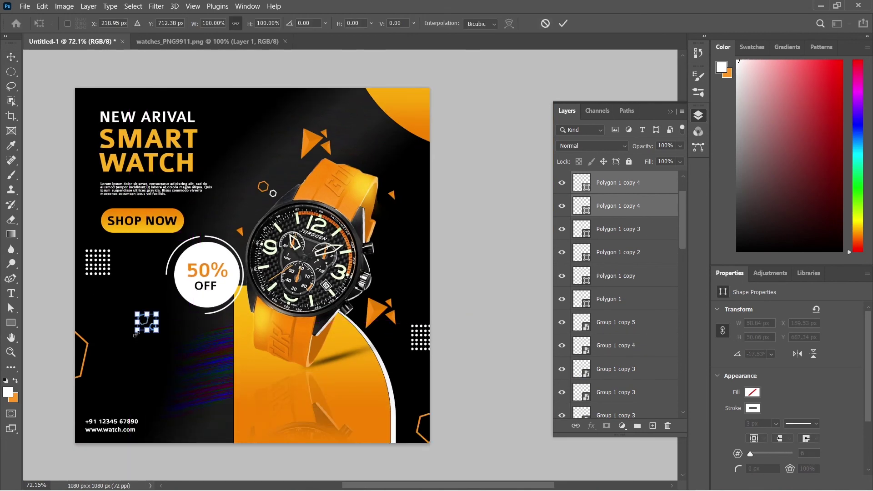
pyautogui.moveTo(135, 334); pyautogui.dragTo(140, 331)
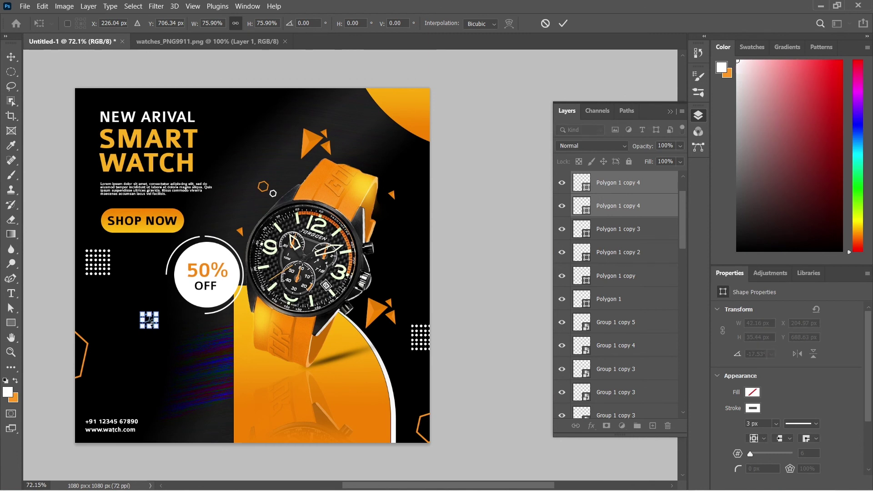
pyautogui.press('Return')
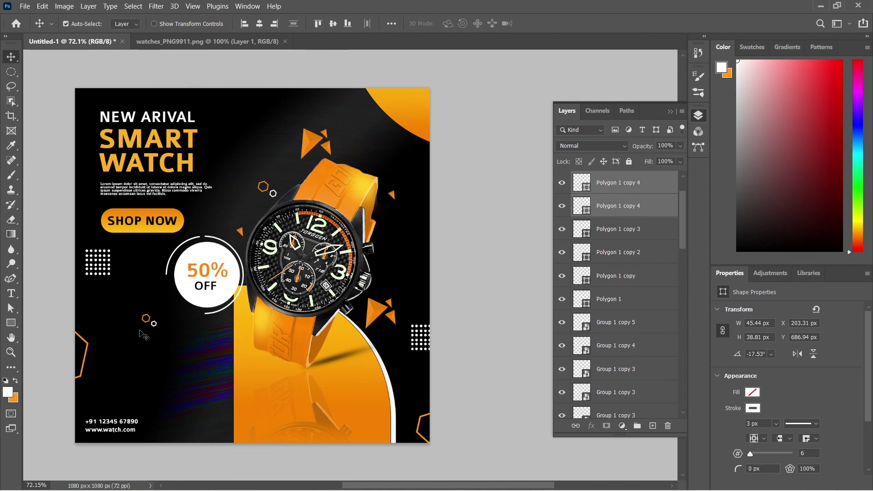
pyautogui.scroll(2, 144, 335)
pyautogui.scroll(2, 150, 333)
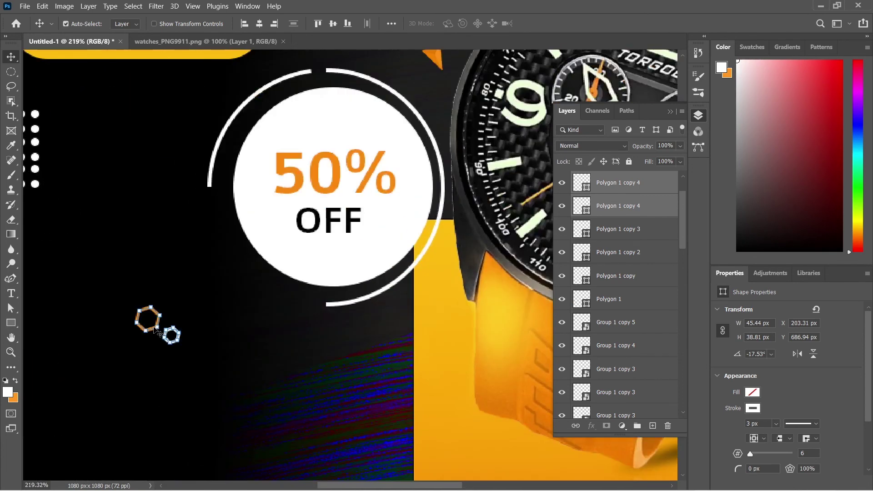
pyautogui.moveTo(156, 330); pyautogui.dragTo(204, 292)
pyautogui.scroll(-1, 208, 312)
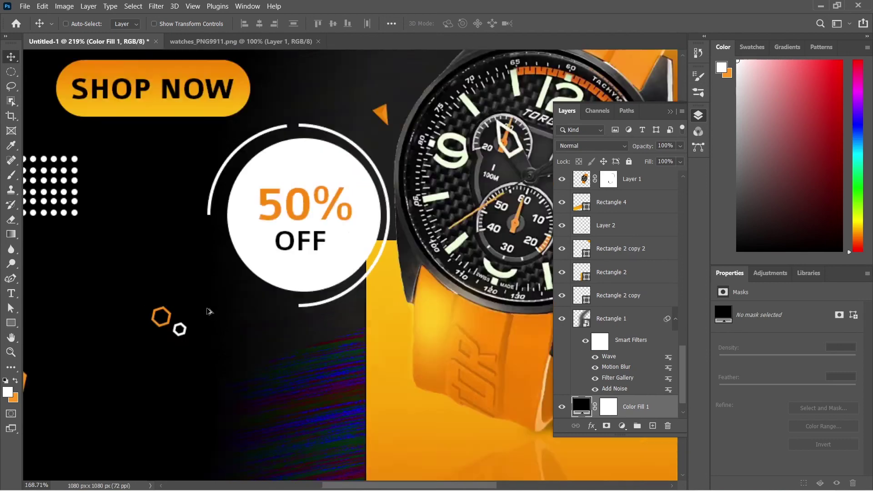
pyautogui.scroll(-3, 208, 311)
pyautogui.hscroll(2, 273, 272)
pyautogui.hscroll(-1, 273, 273)
pyautogui.scroll(1, 285, 288)
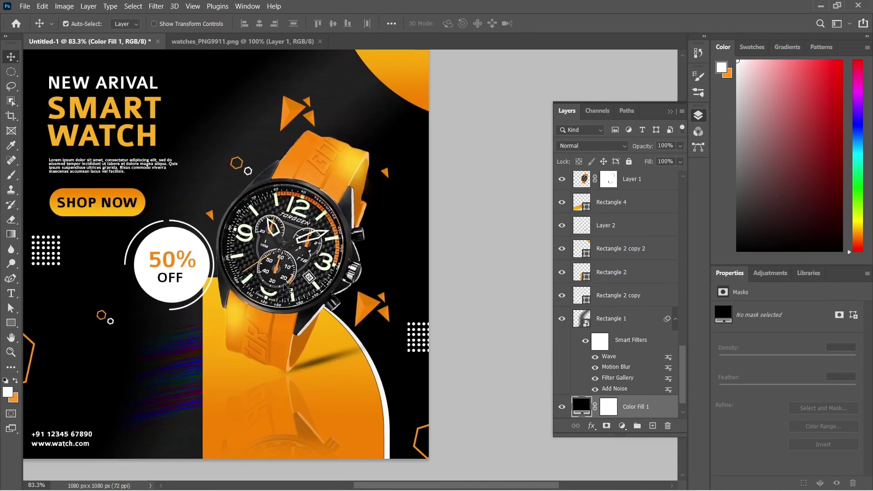
pyautogui.hscroll(-2, 285, 289)
pyautogui.scroll(-1, 340, 264)
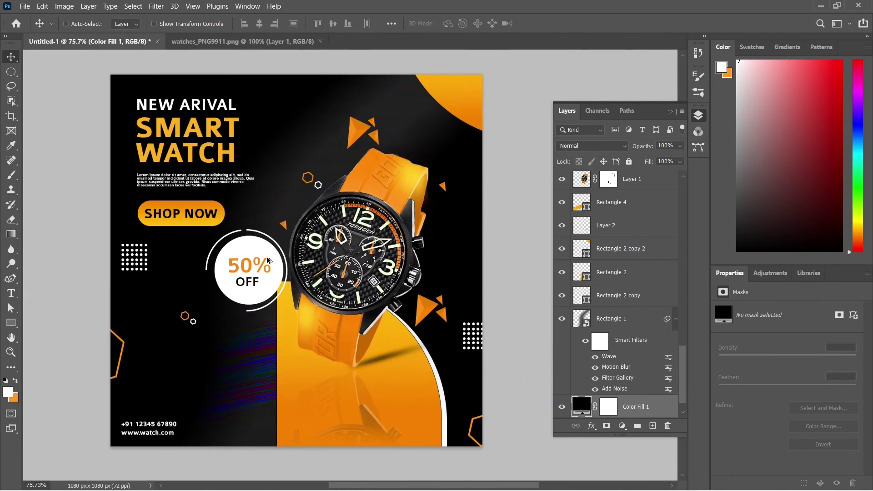